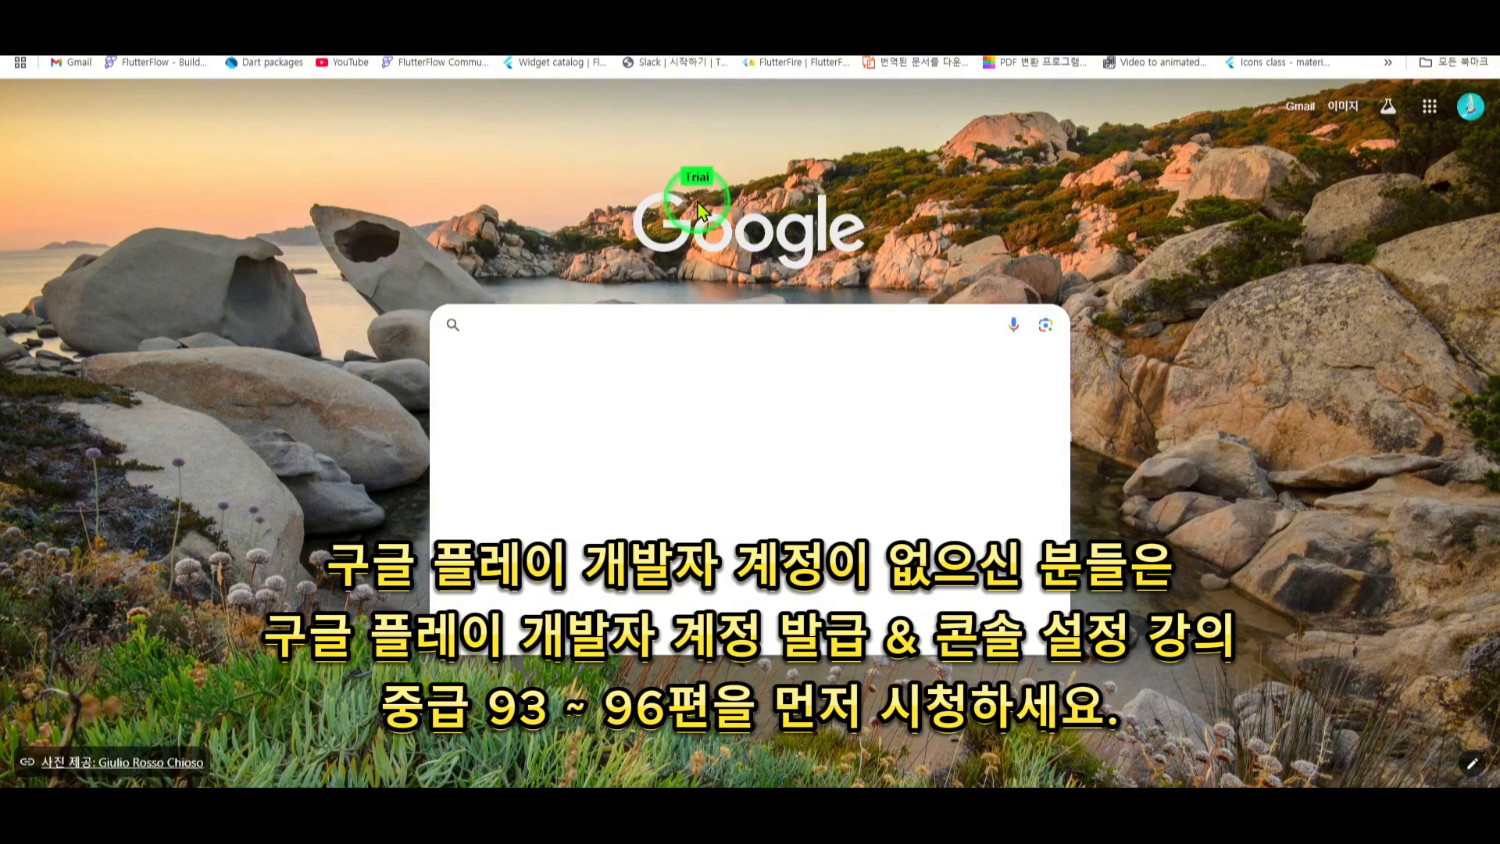
Search Google for '구글 플레이 콘솔' and open the Google Play Console site.
text(구글 플레이 콘솔)
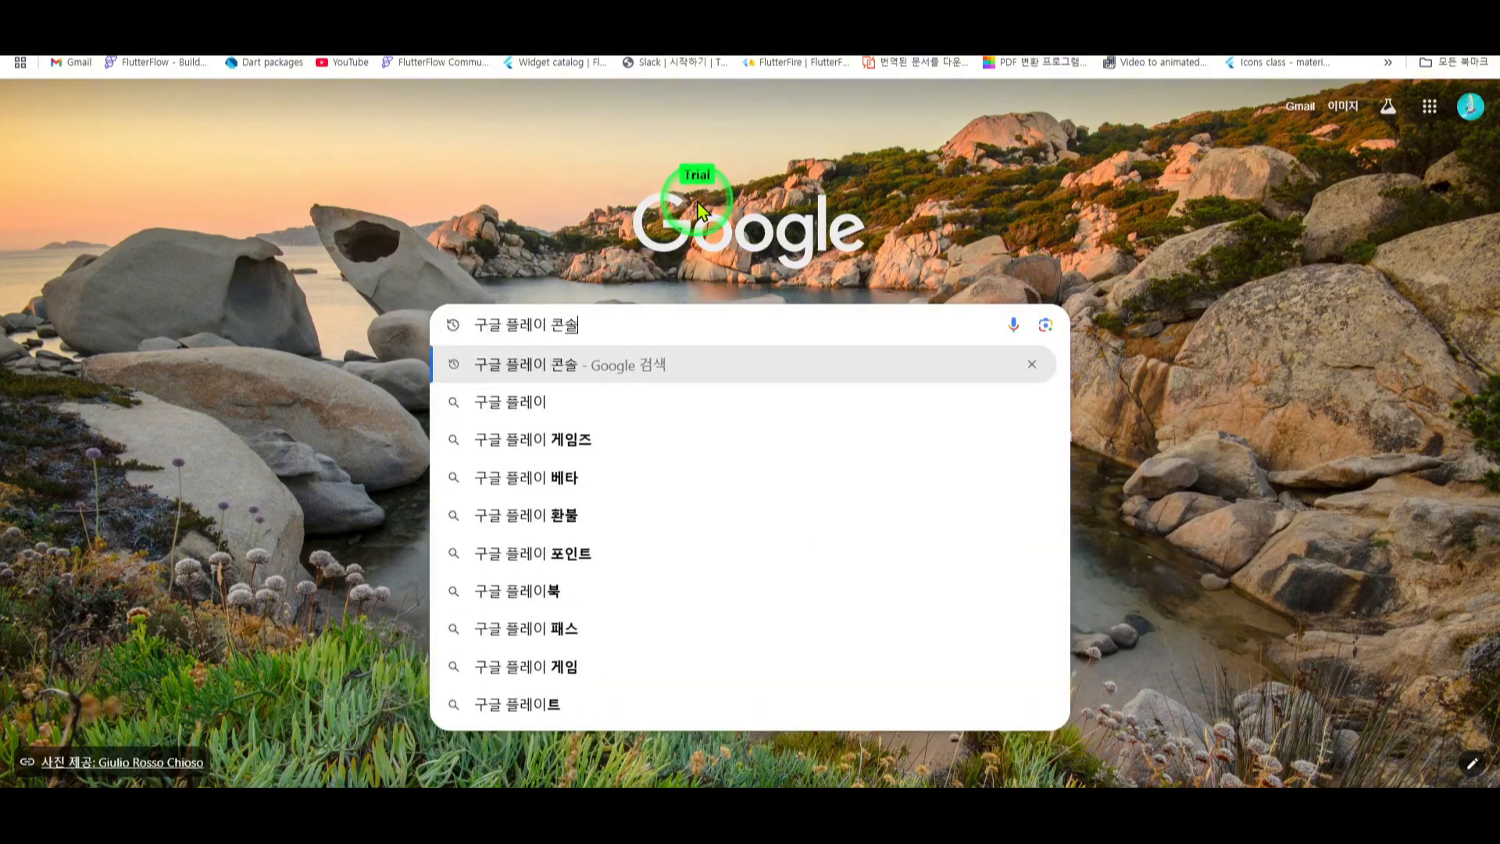
key(Return)
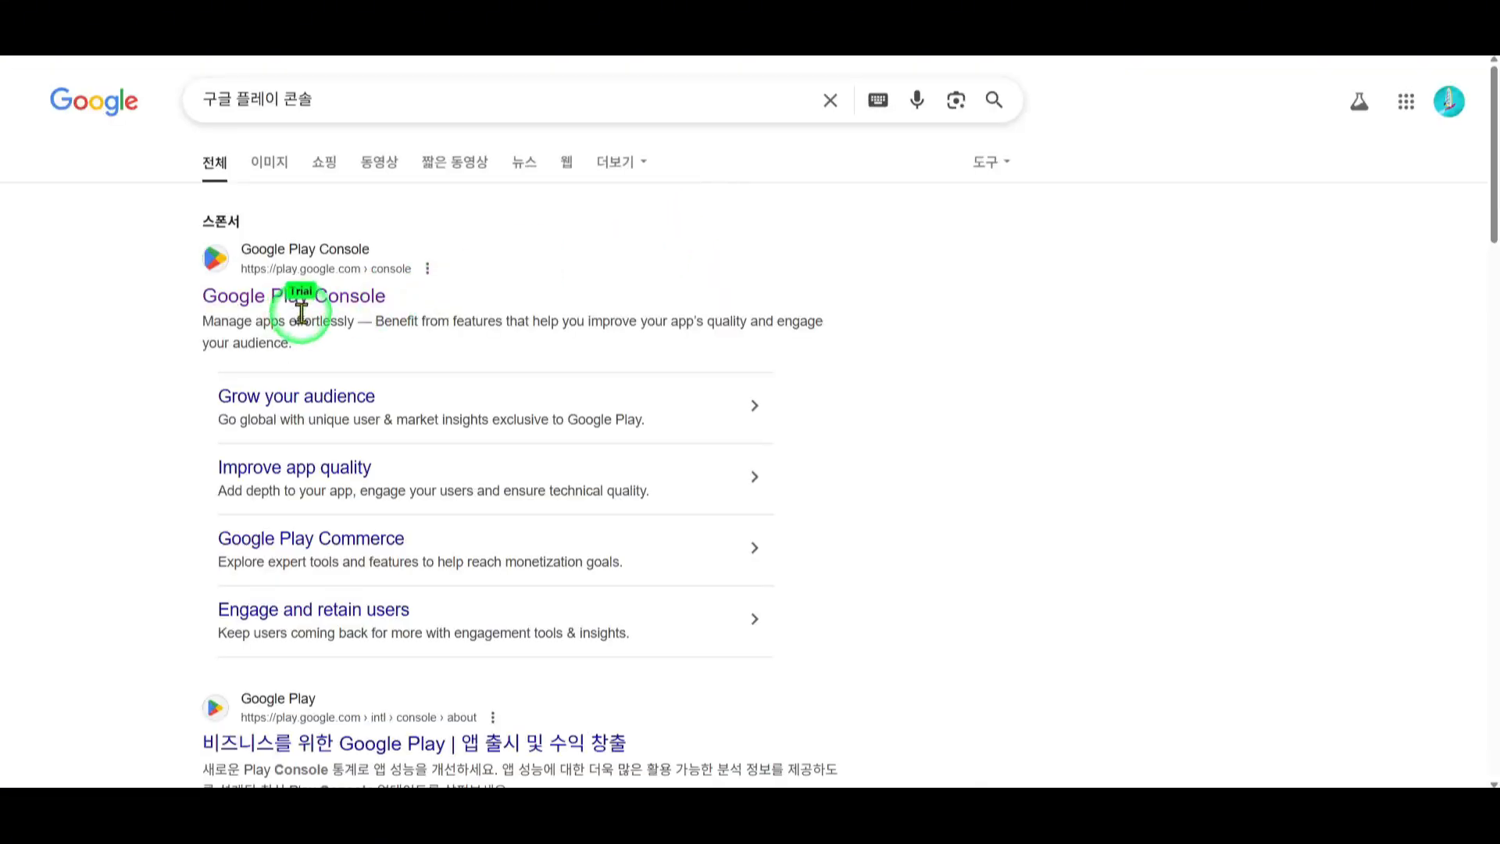
click(343, 298)
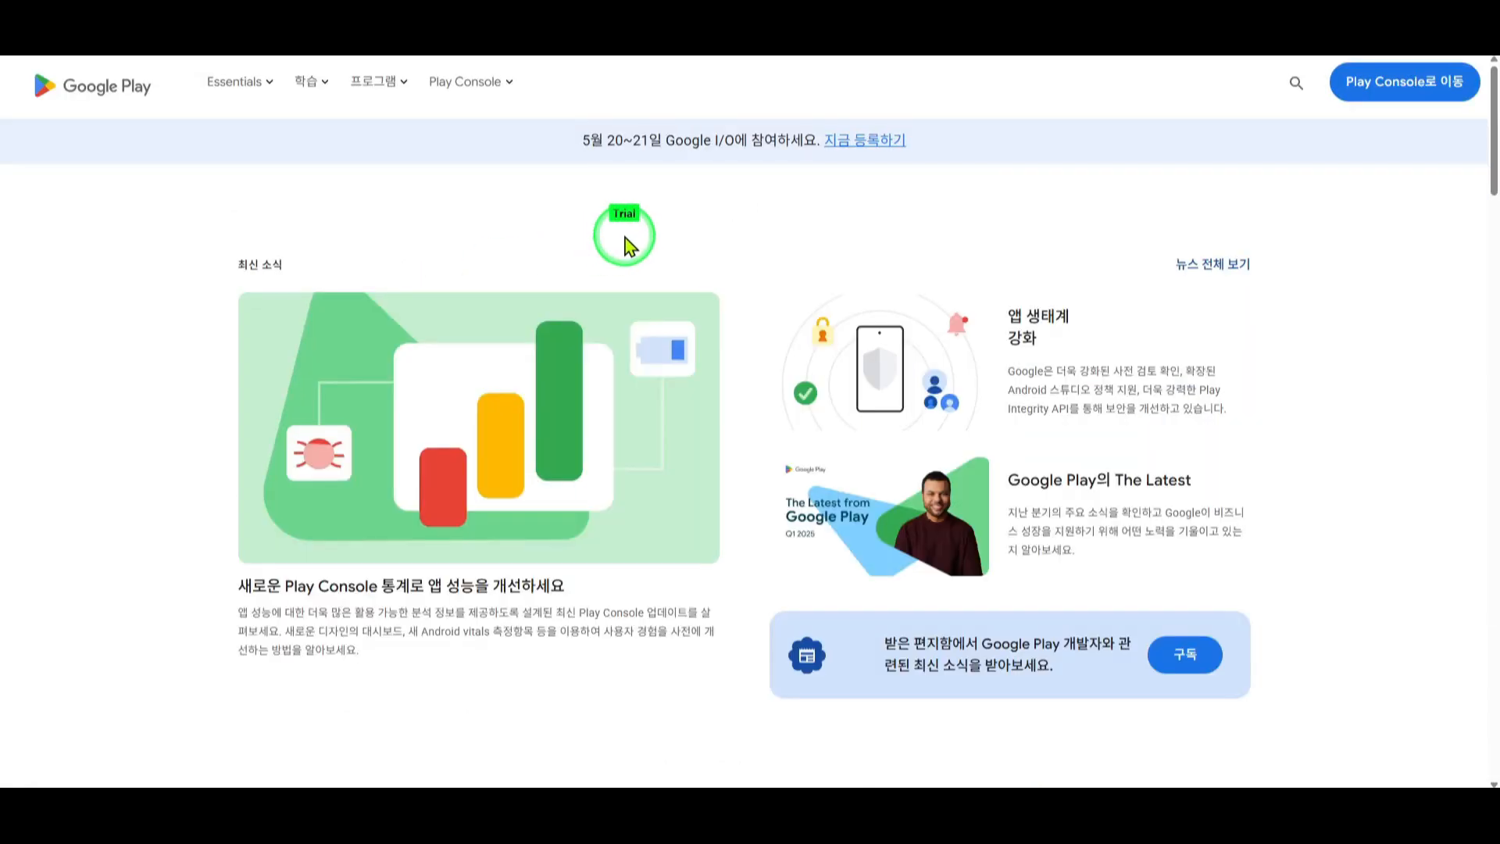
Enter Play Console and choose the THE100 developer account.
click(1401, 90)
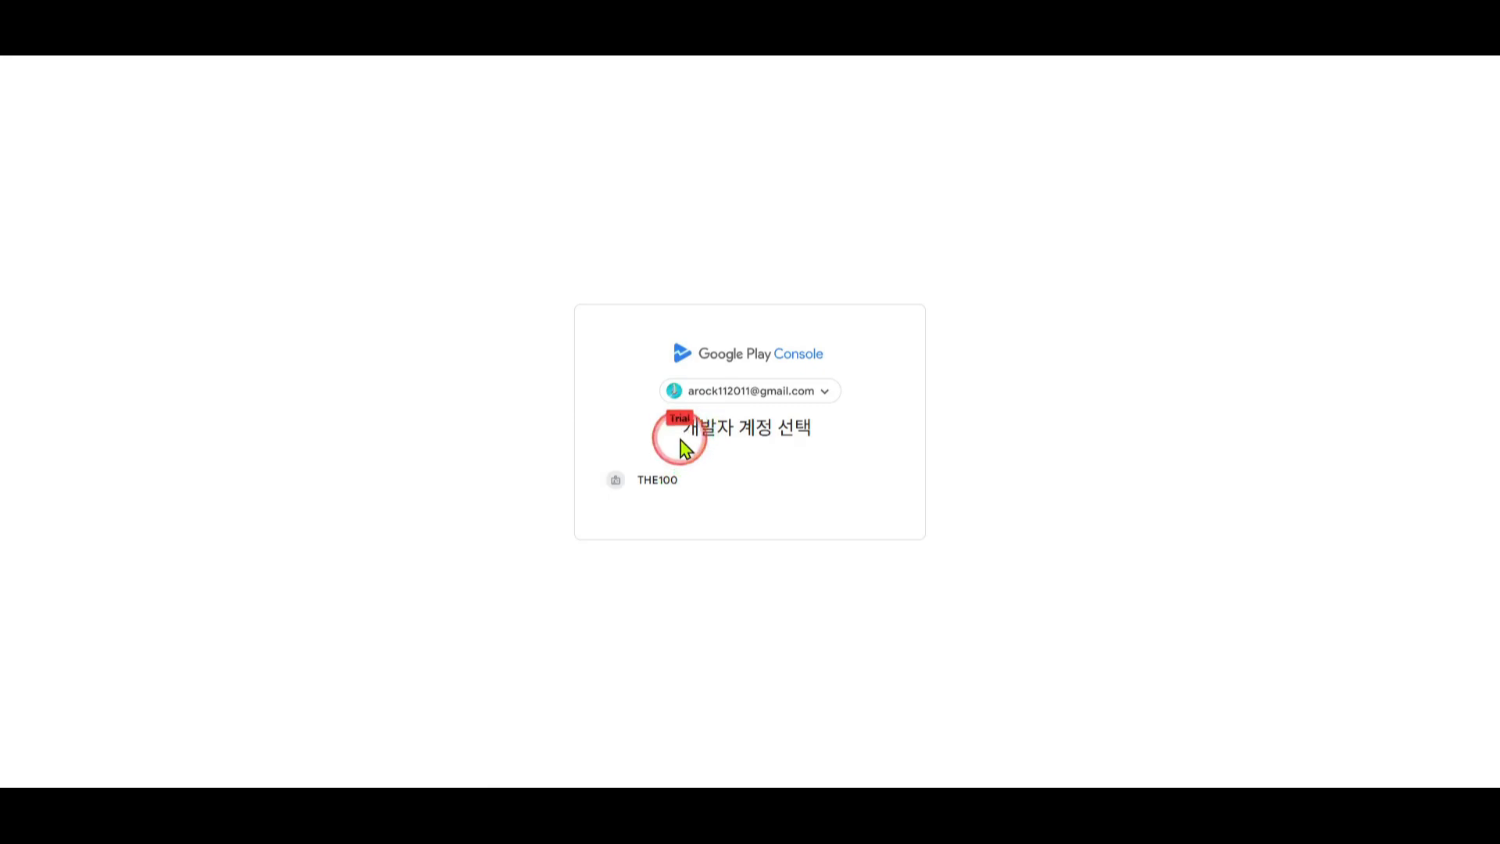
drag(681, 447, 847, 438)
click(826, 437)
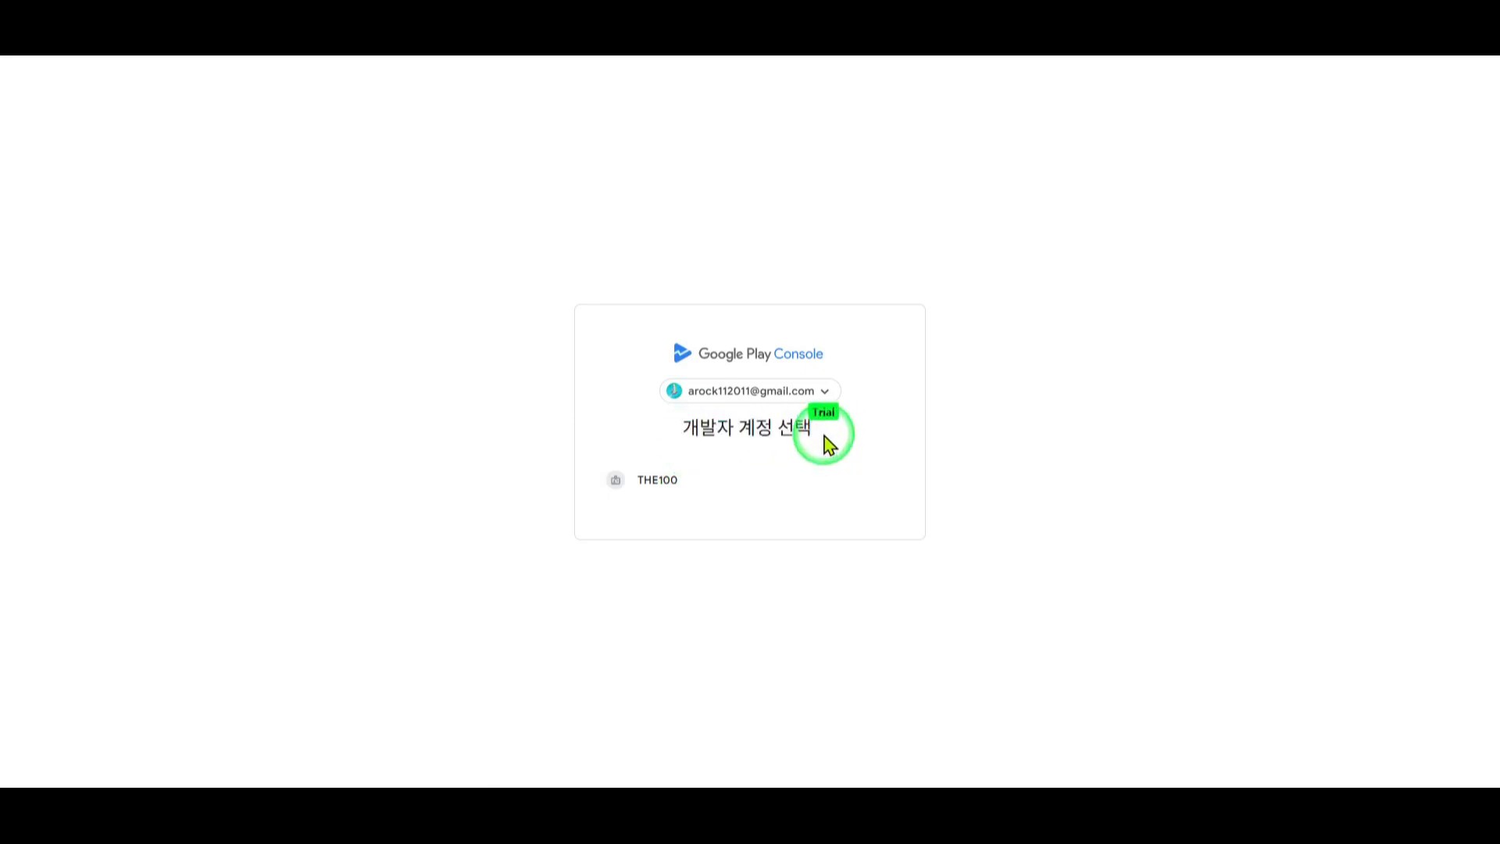
click(701, 495)
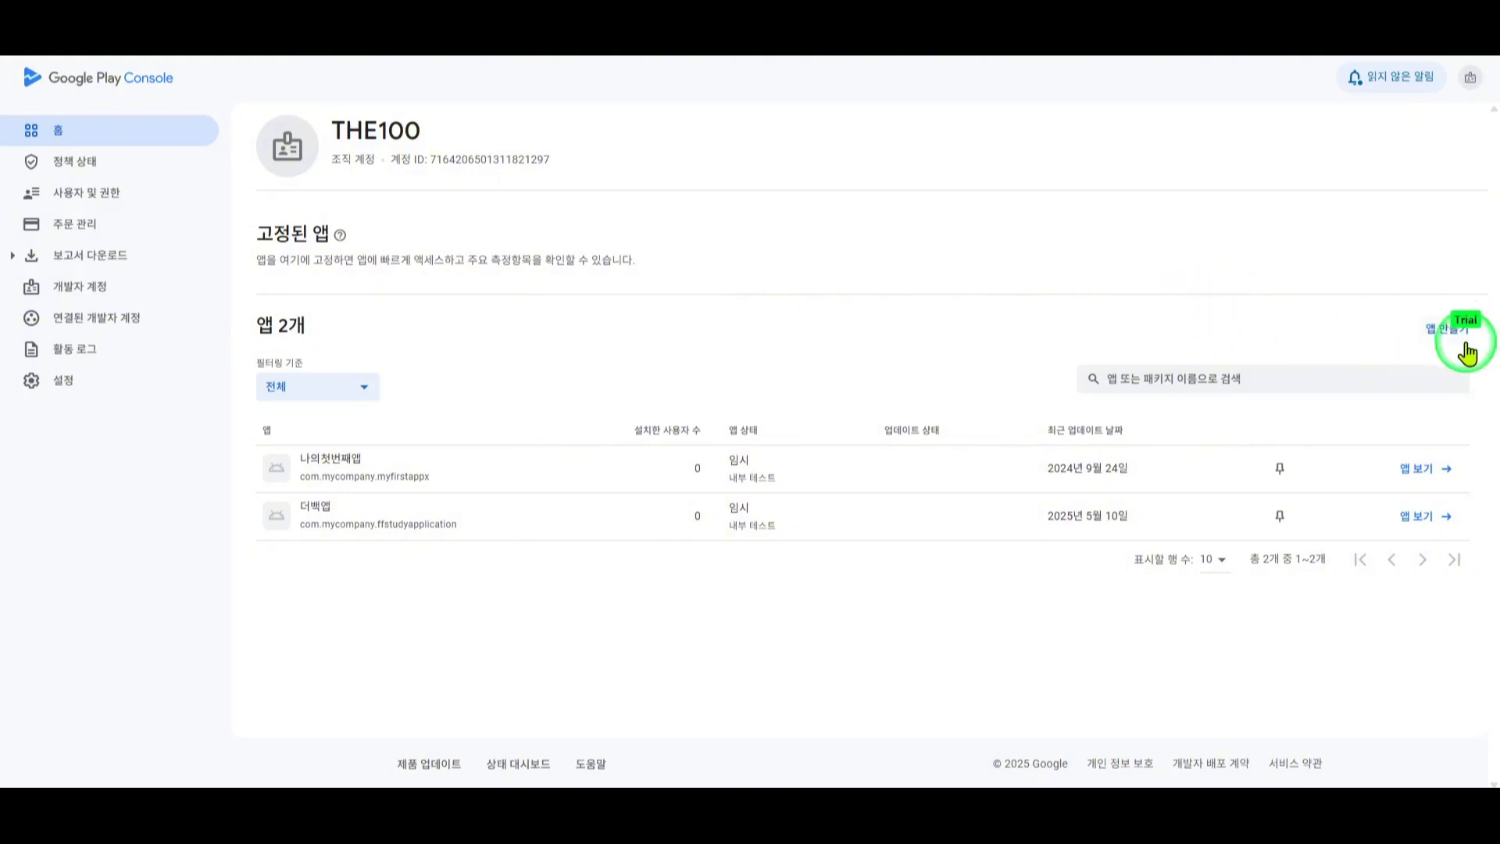
Start a new app and name it 더백인앱결제Test.
click(1449, 327)
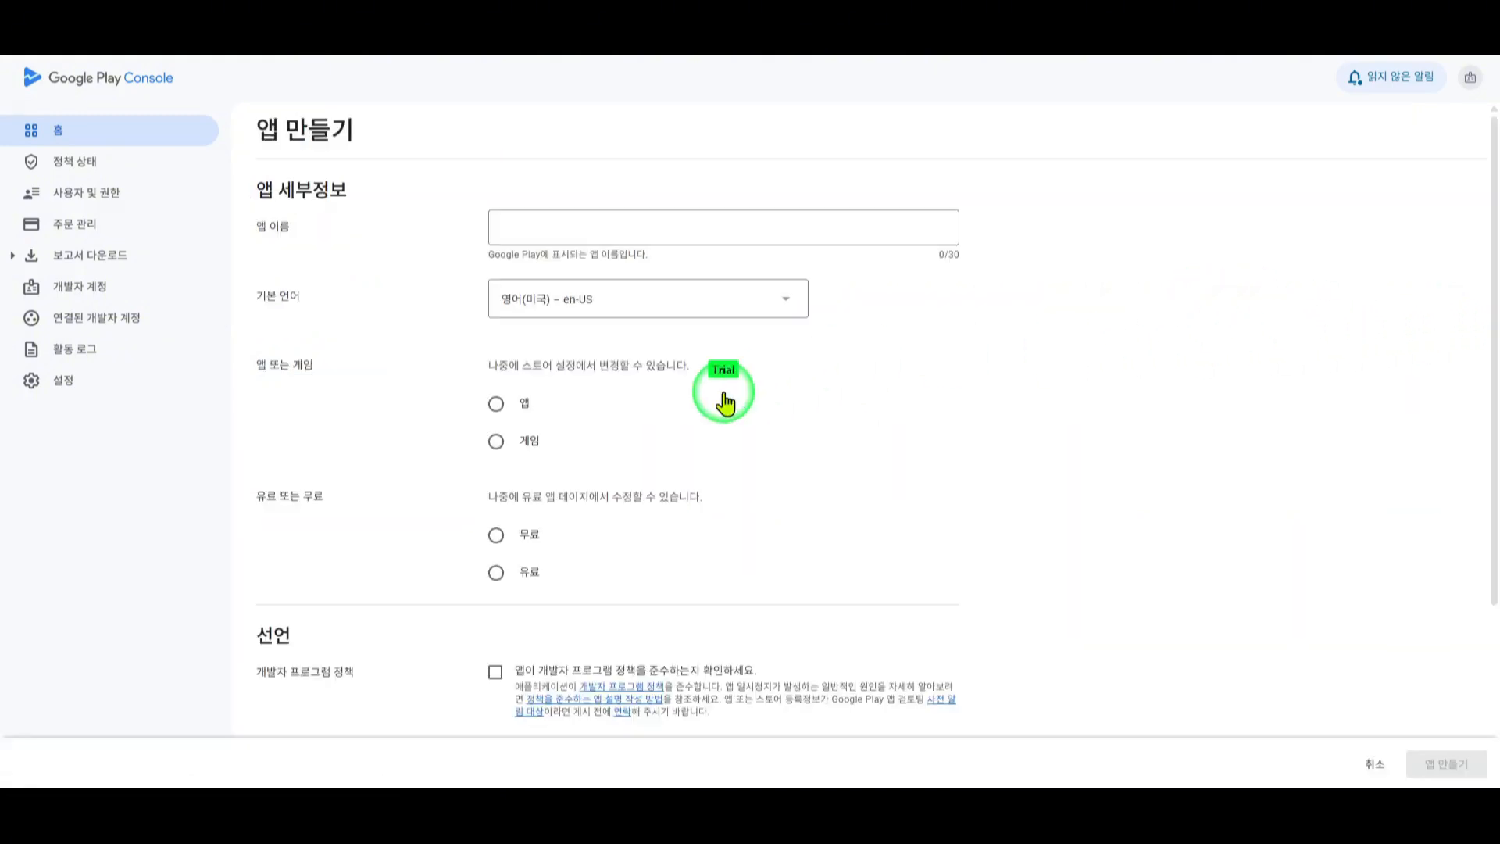
click(586, 226)
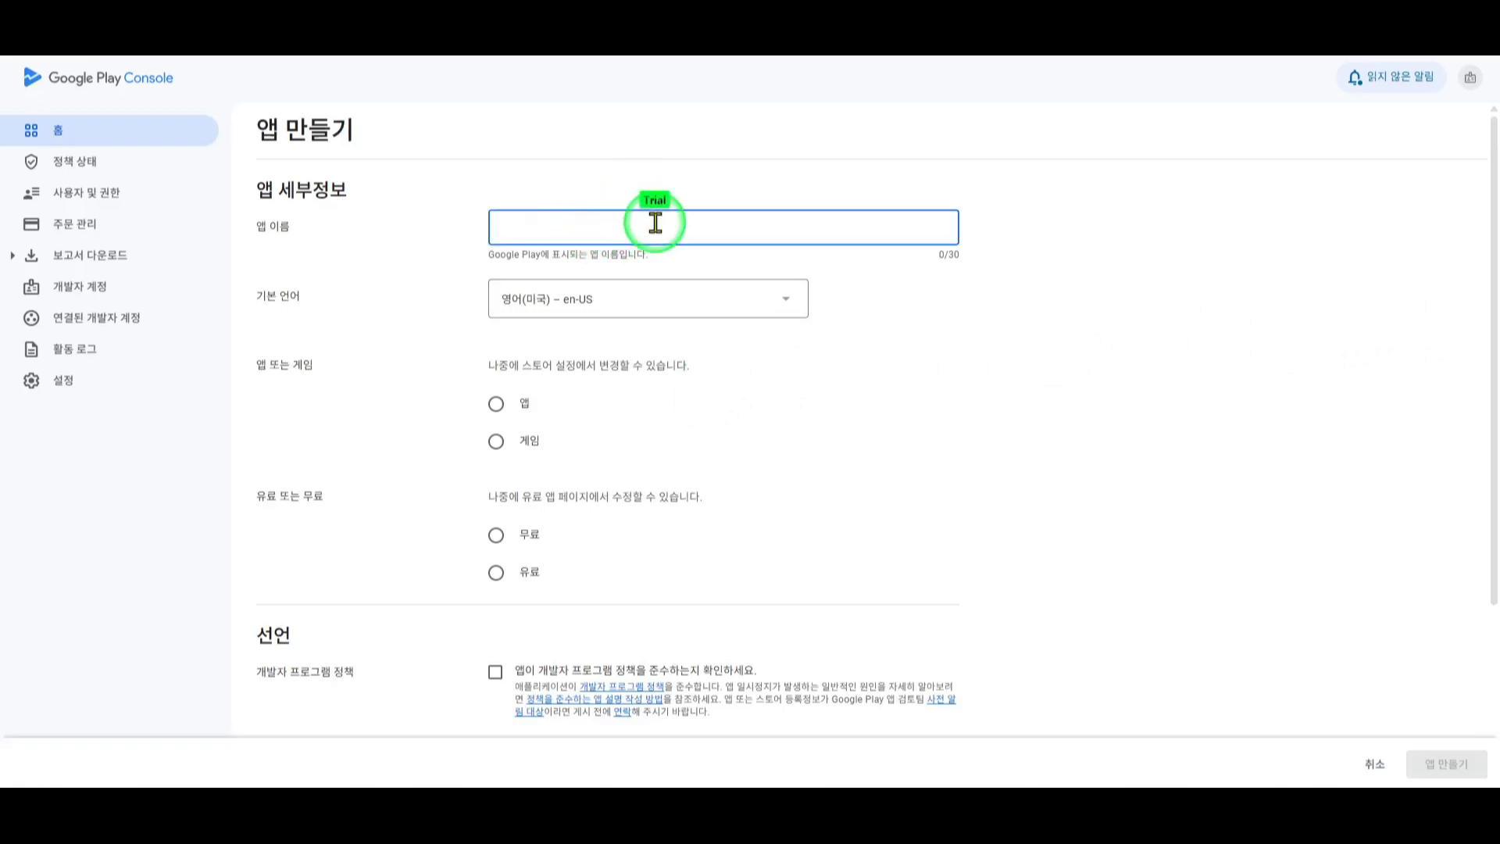
text(ㄷ)
key(BackSpace)
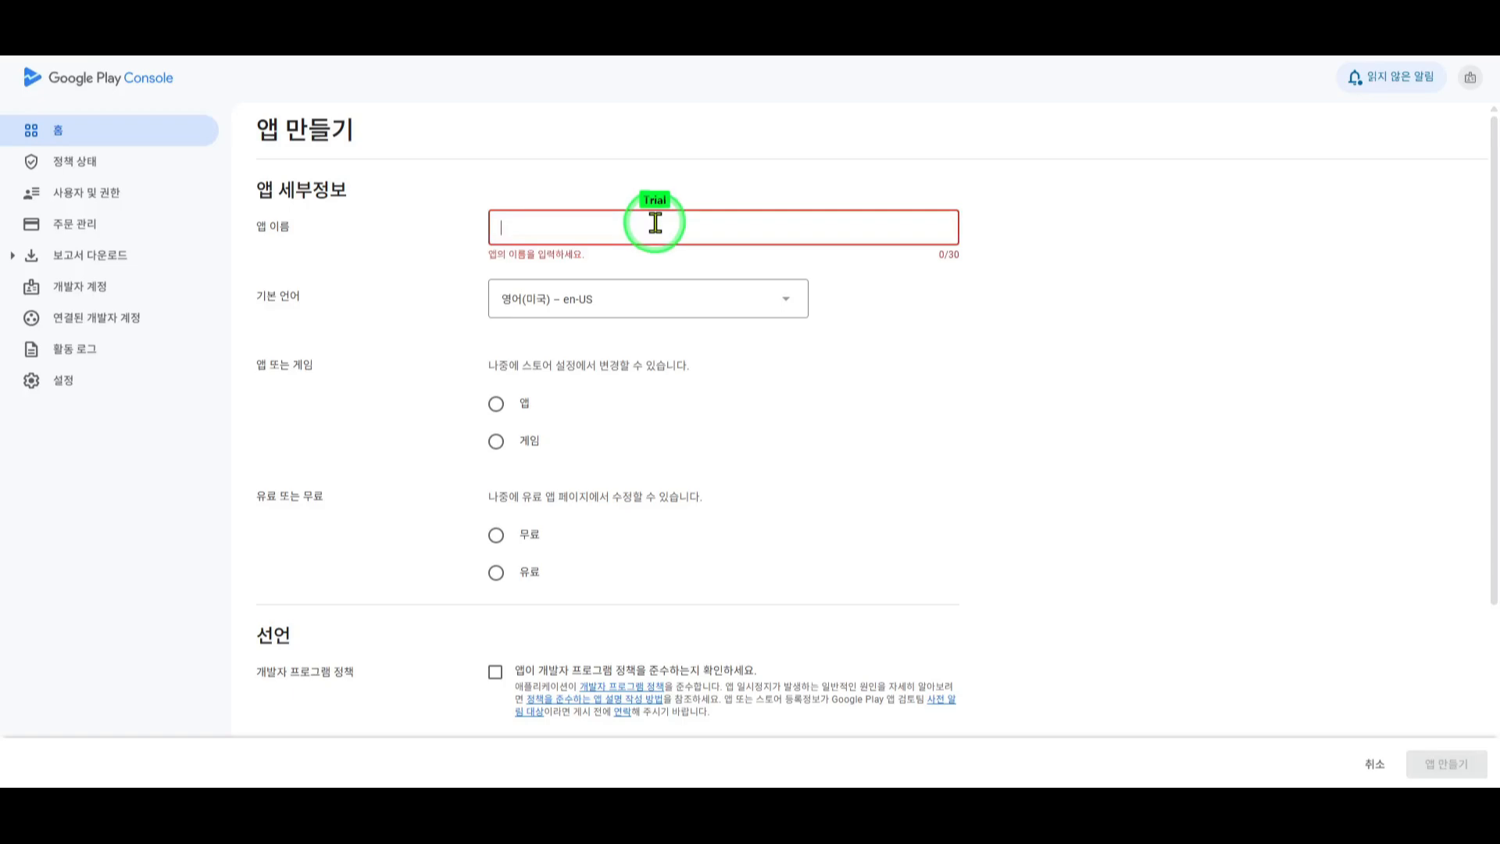
text(더백인애)
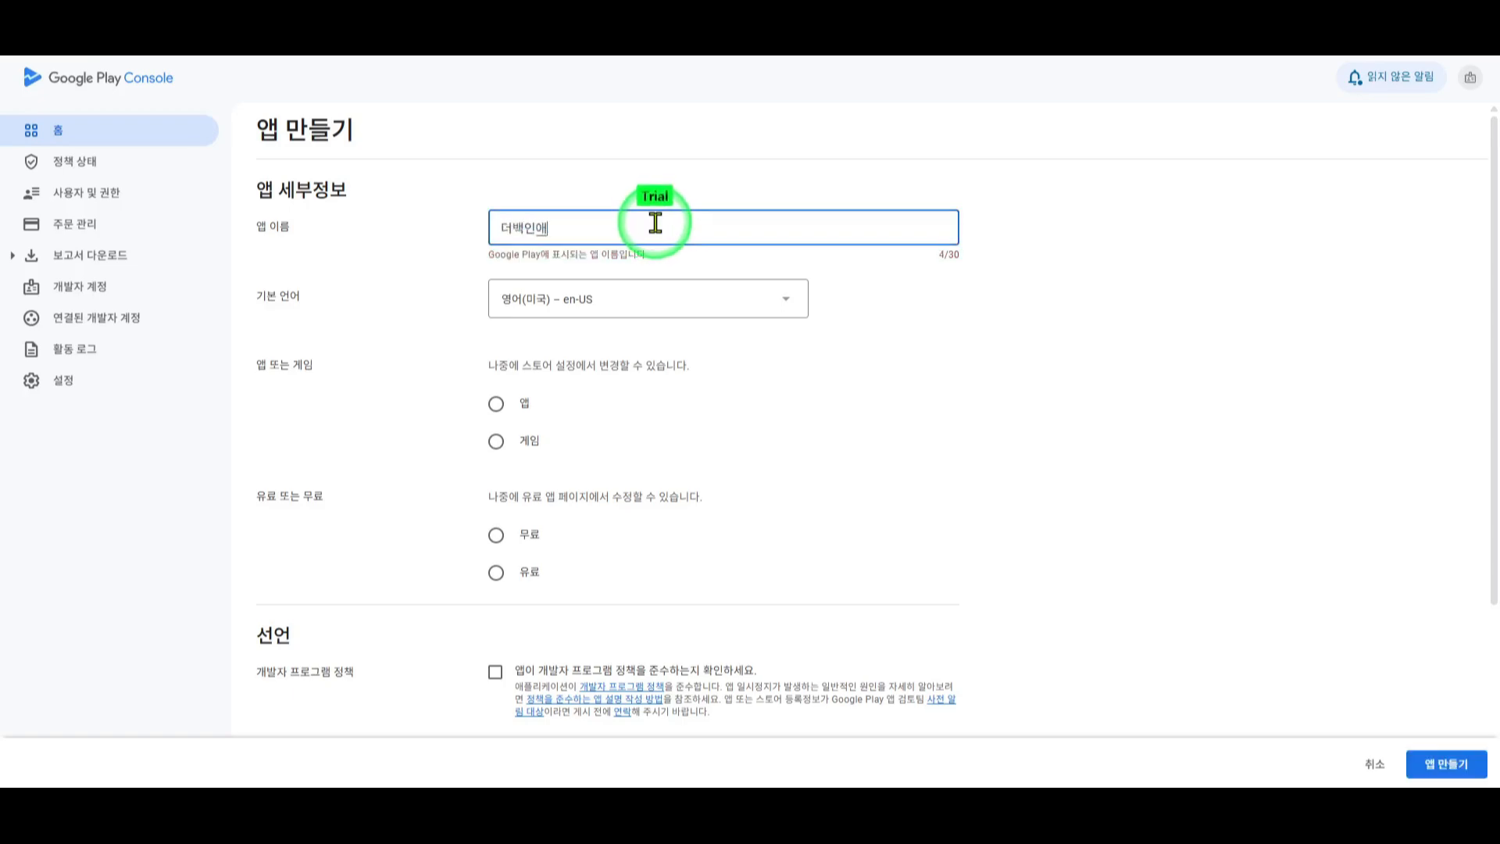
text(ㅂ결제)
text(T)
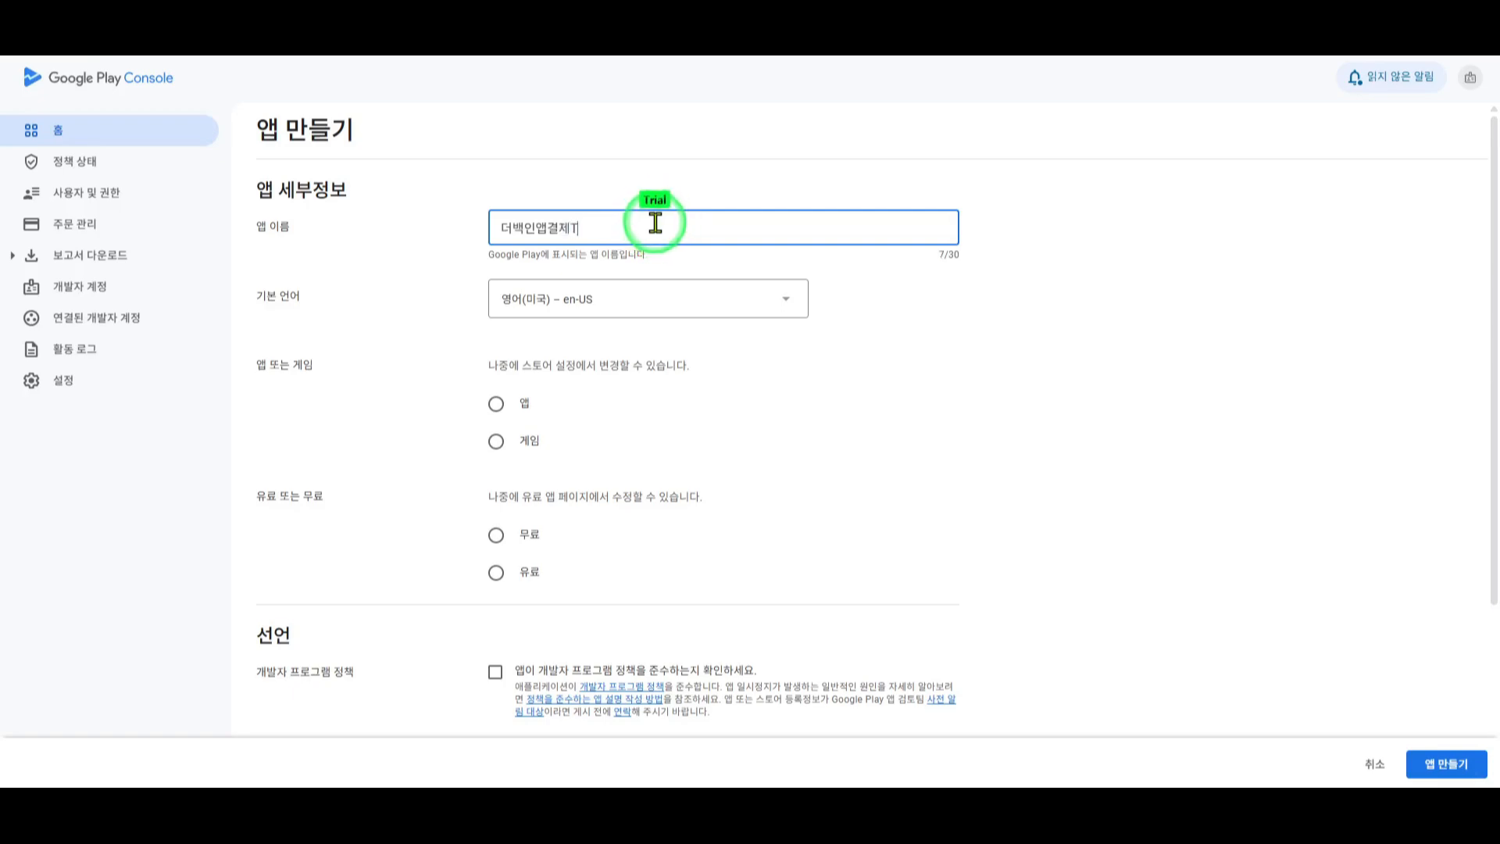
text(est)
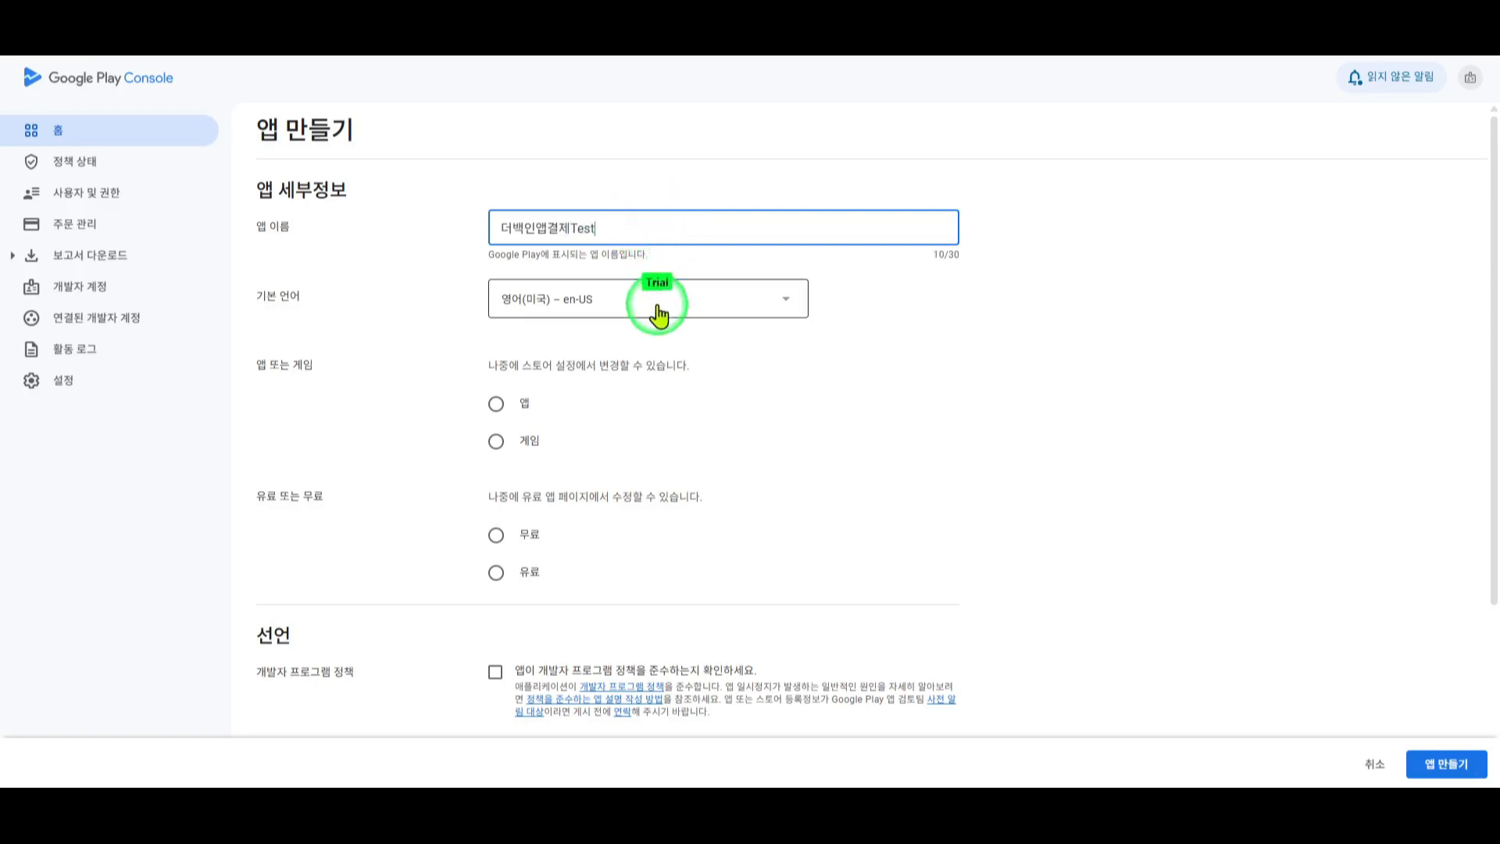
Choose 한국어 – ko-KR as the app's default language.
click(657, 314)
scroll(659, 425, down, 5)
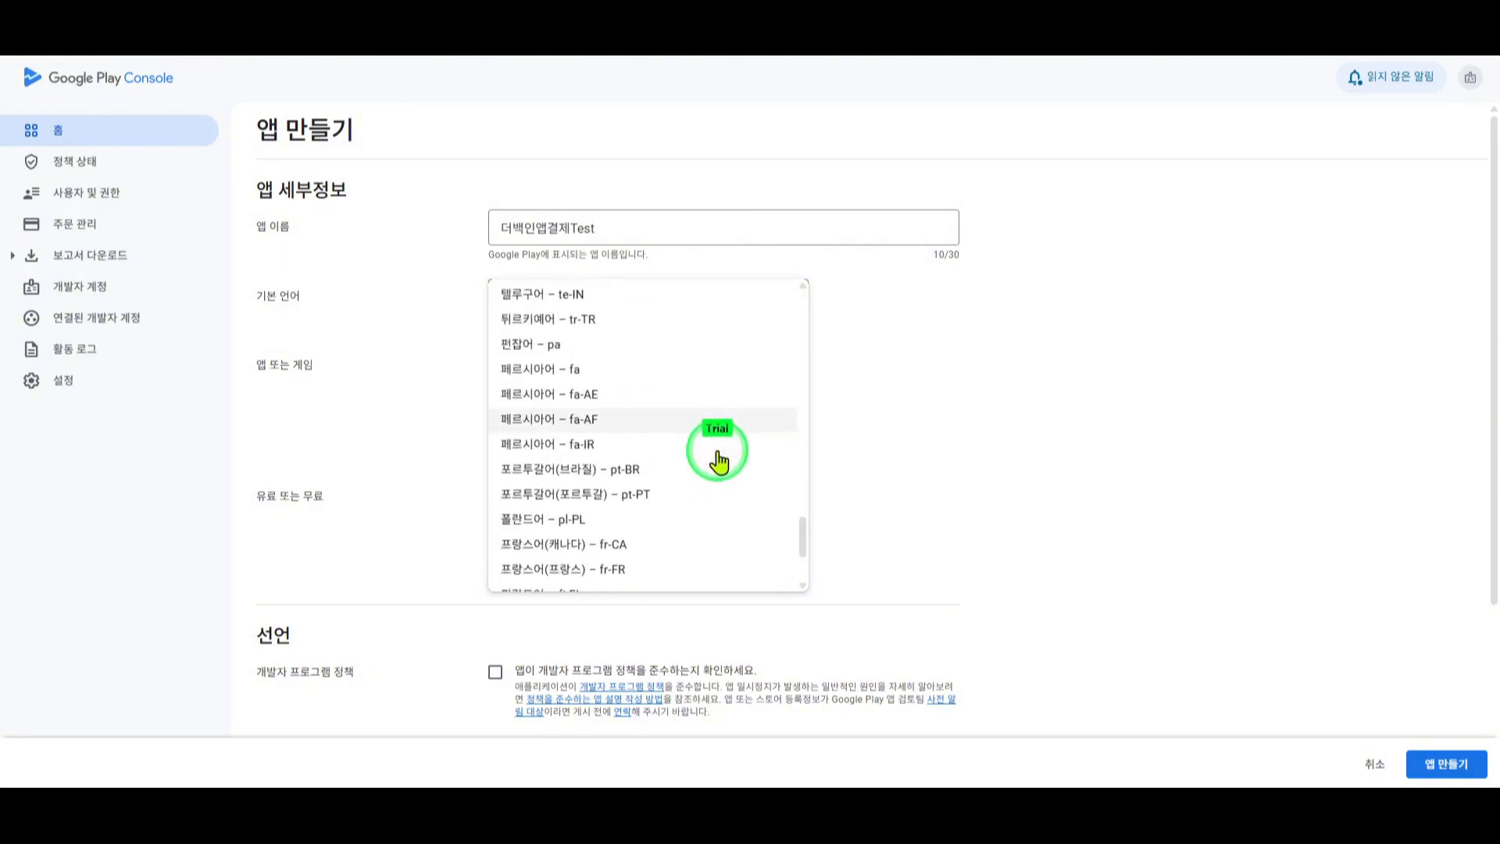
scroll(717, 461, down, 3)
click(579, 487)
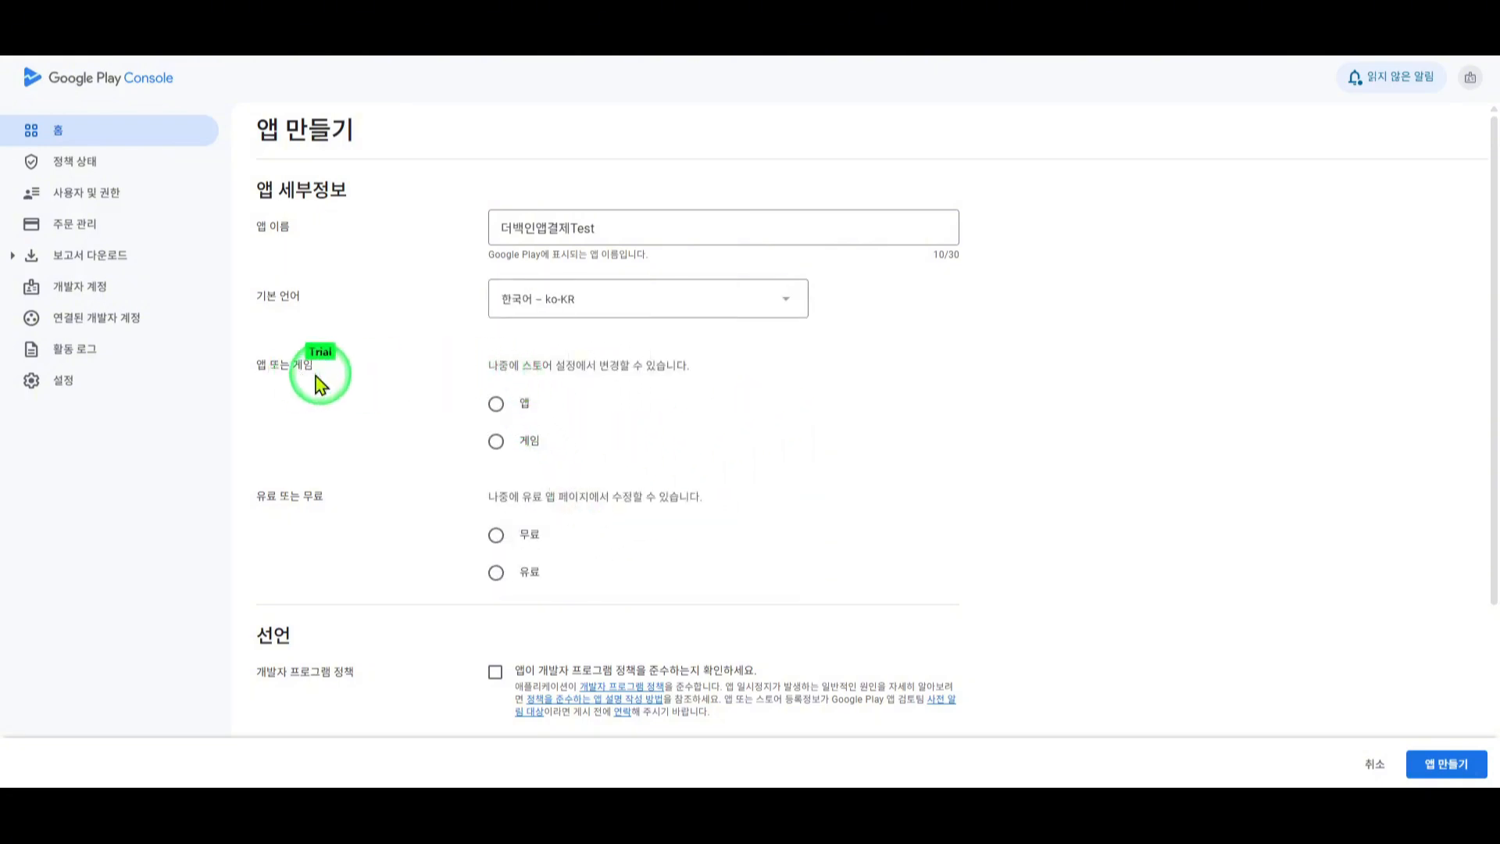
Make it a paid app, not a game, tick both declarations, and create it.
click(501, 402)
scroll(665, 422, down, 3)
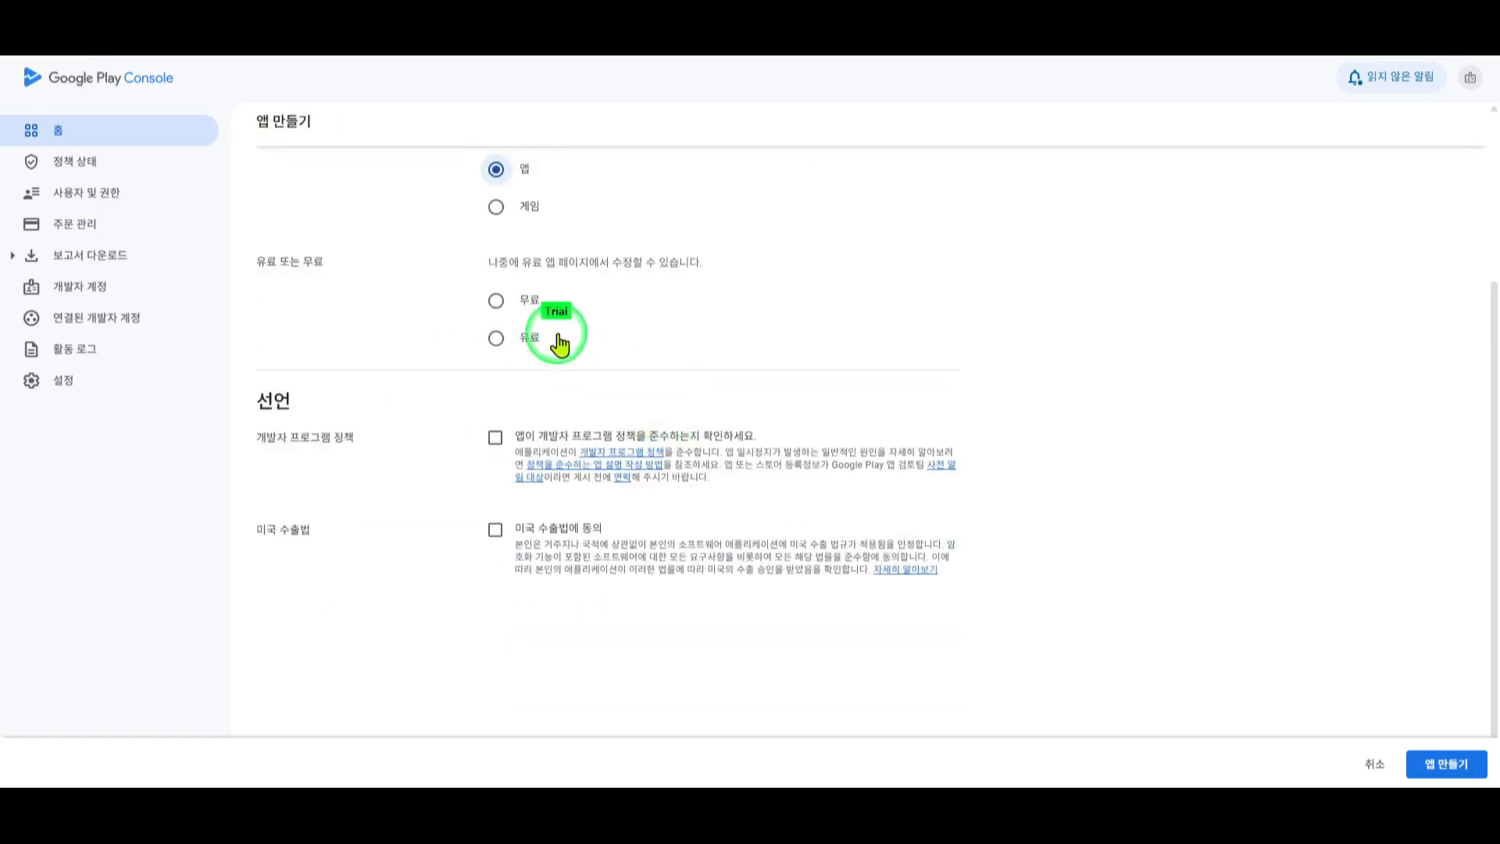
click(496, 301)
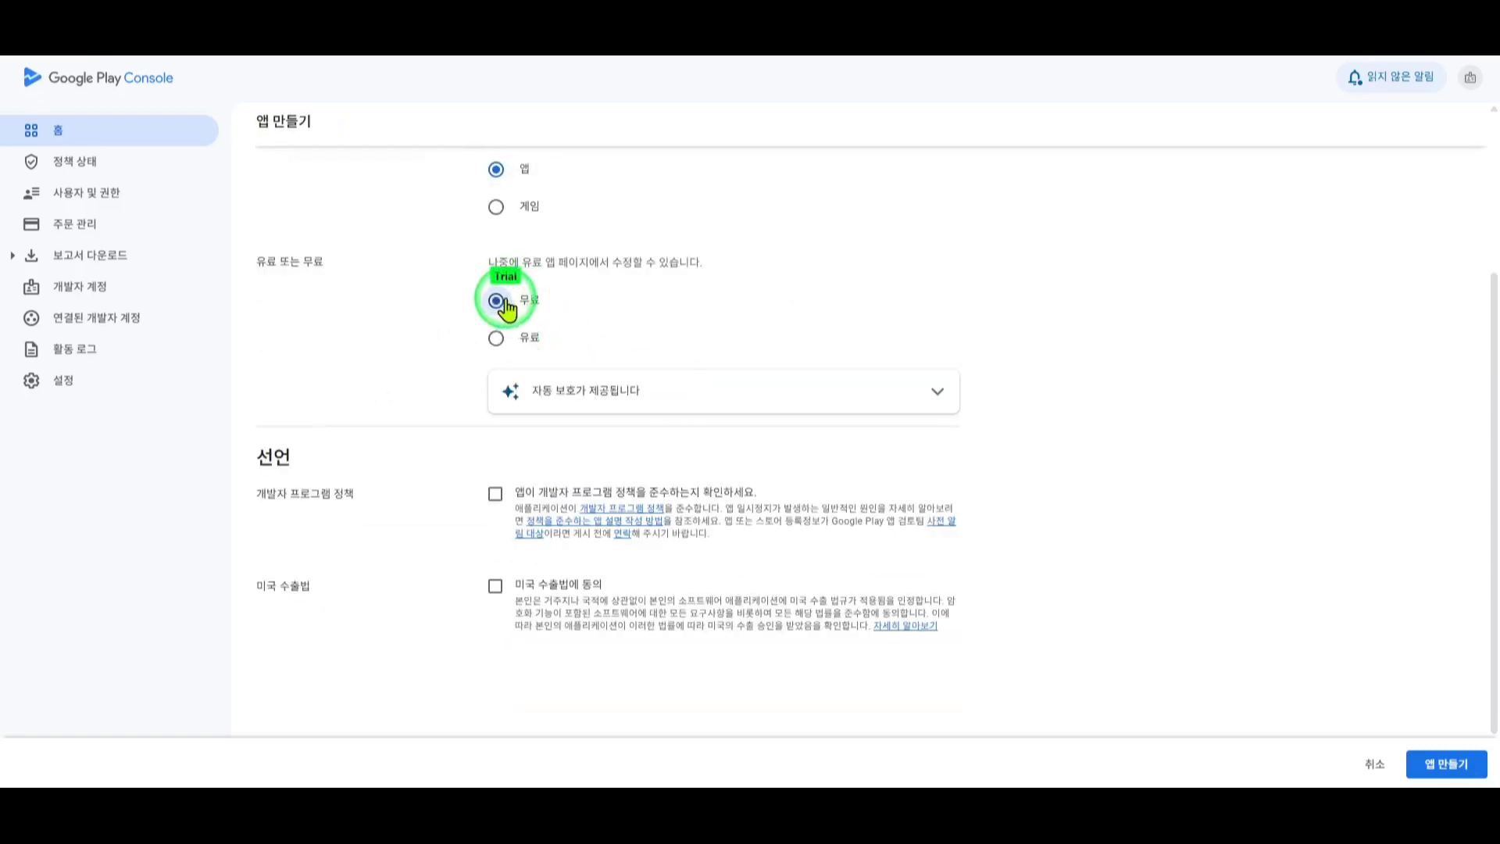
click(498, 341)
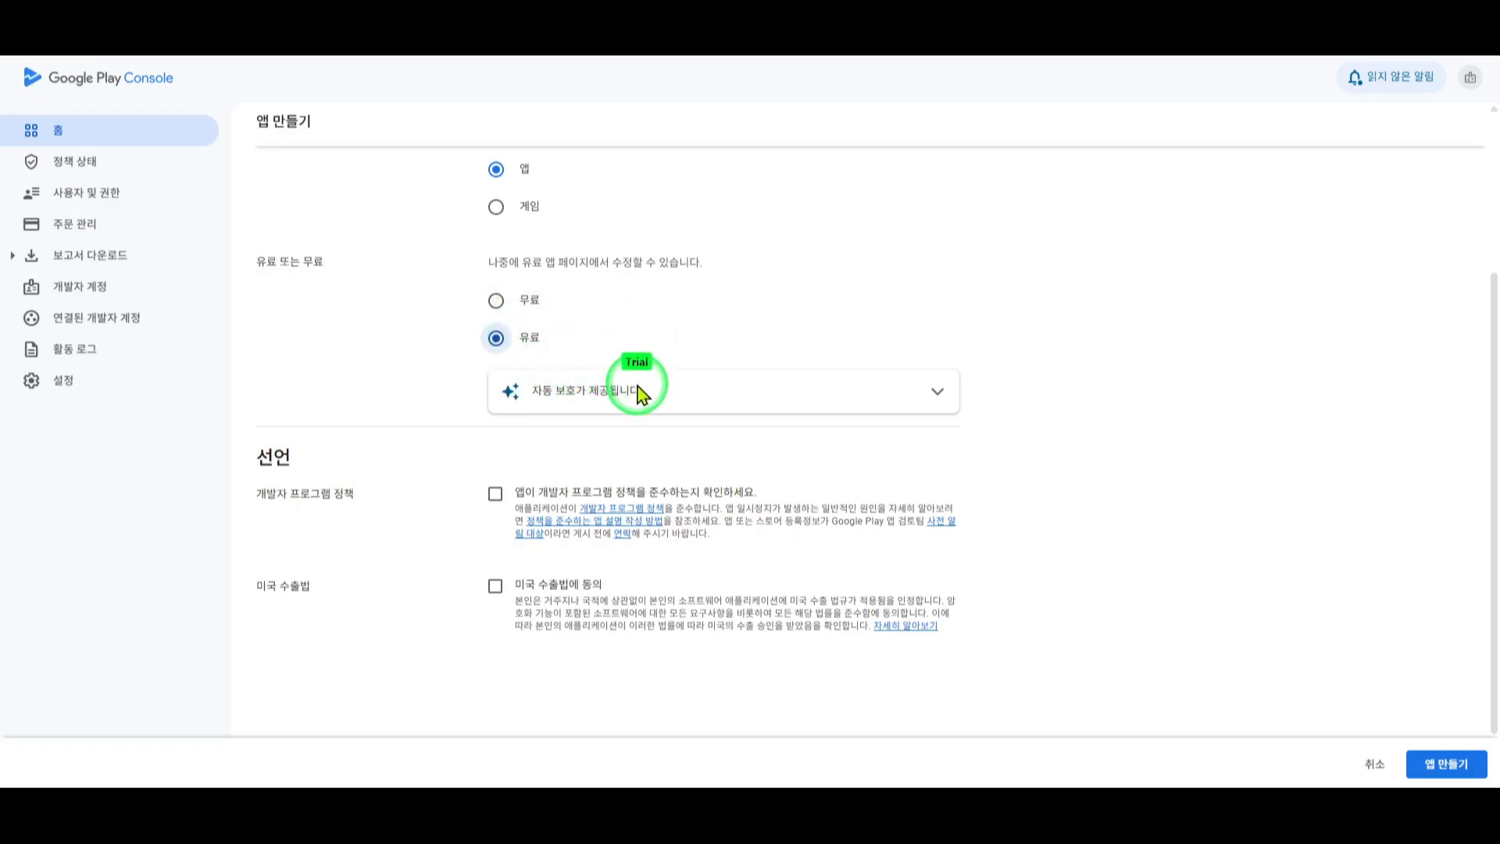
scroll(472, 518, down, 1)
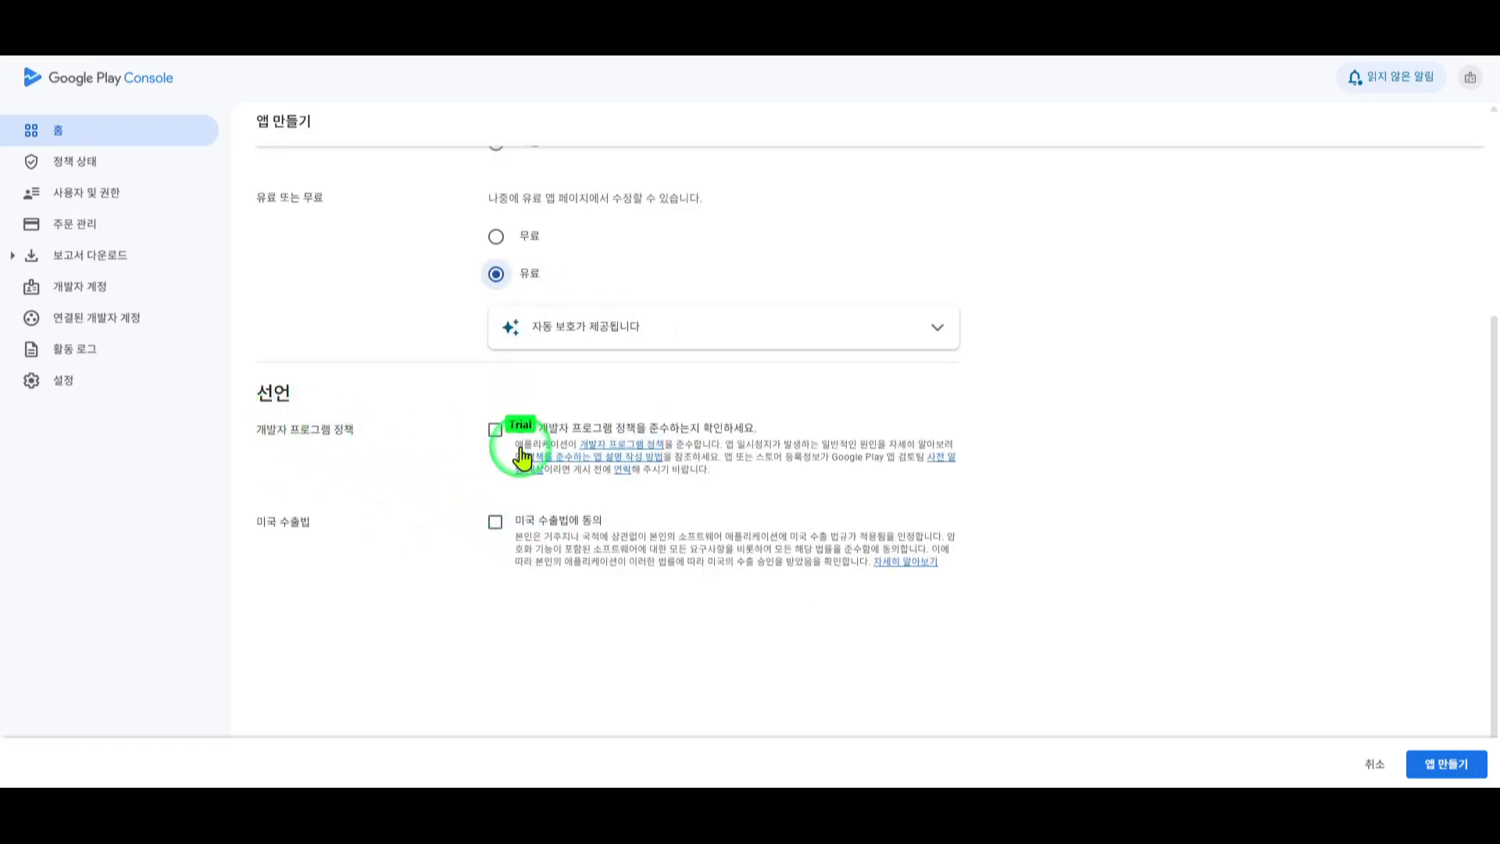
click(496, 432)
click(495, 521)
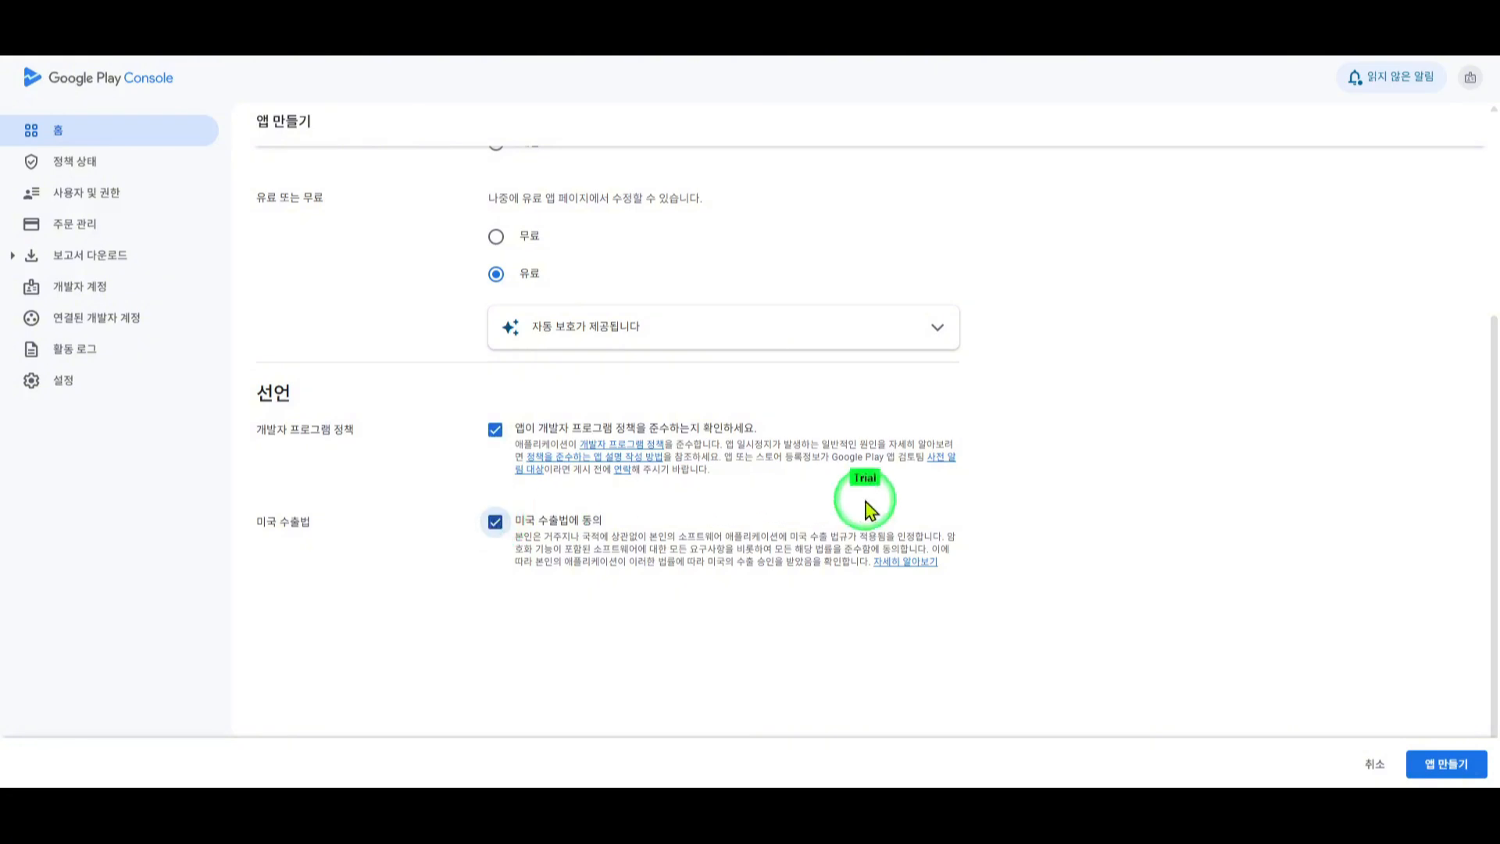
click(1460, 770)
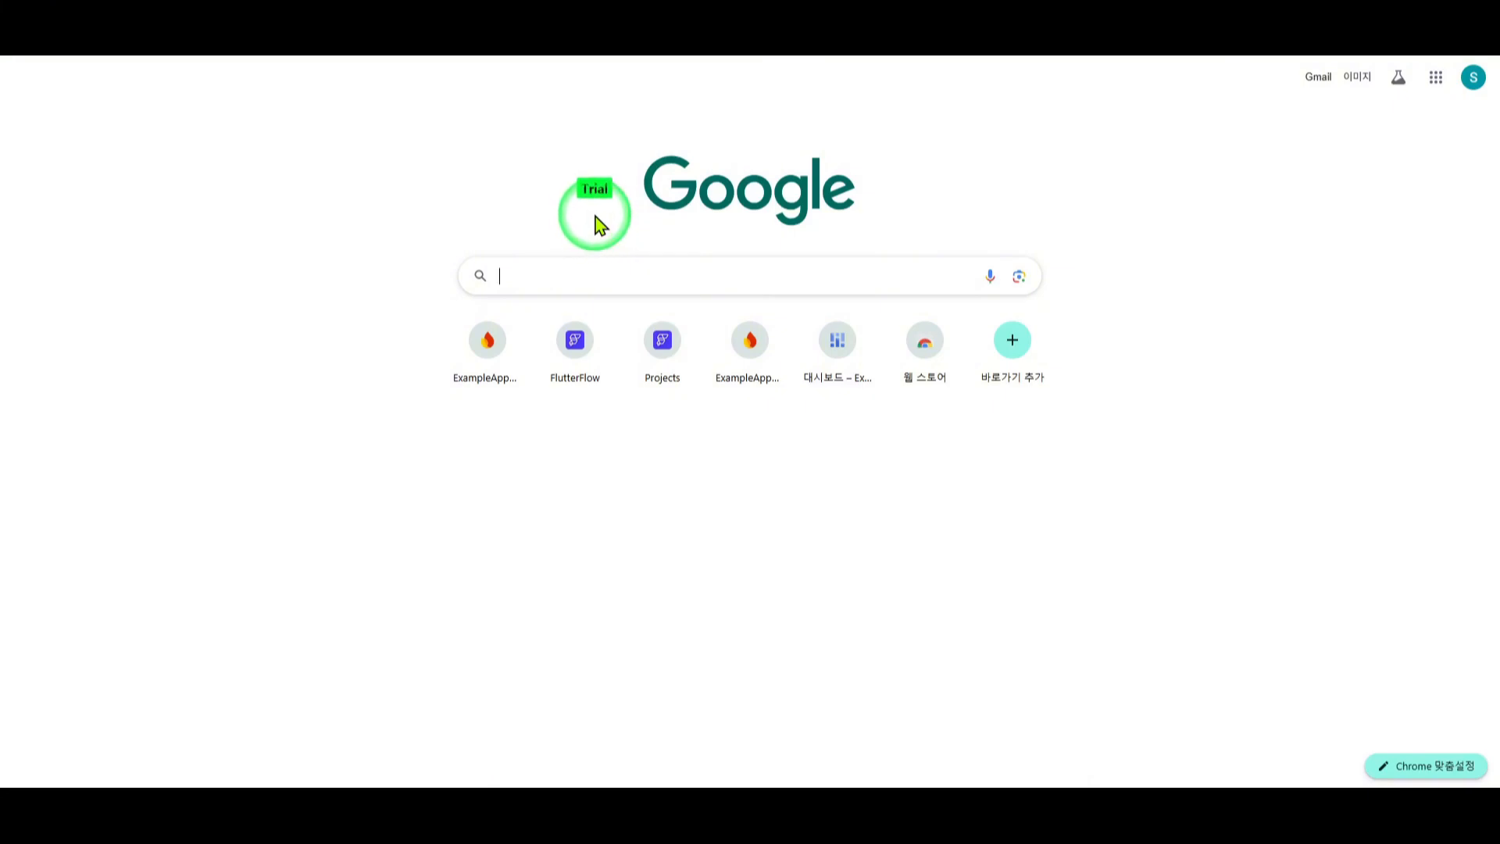
Search Google for 'gcp' and go to the Google Cloud console from the GCP site.
text(gcp)
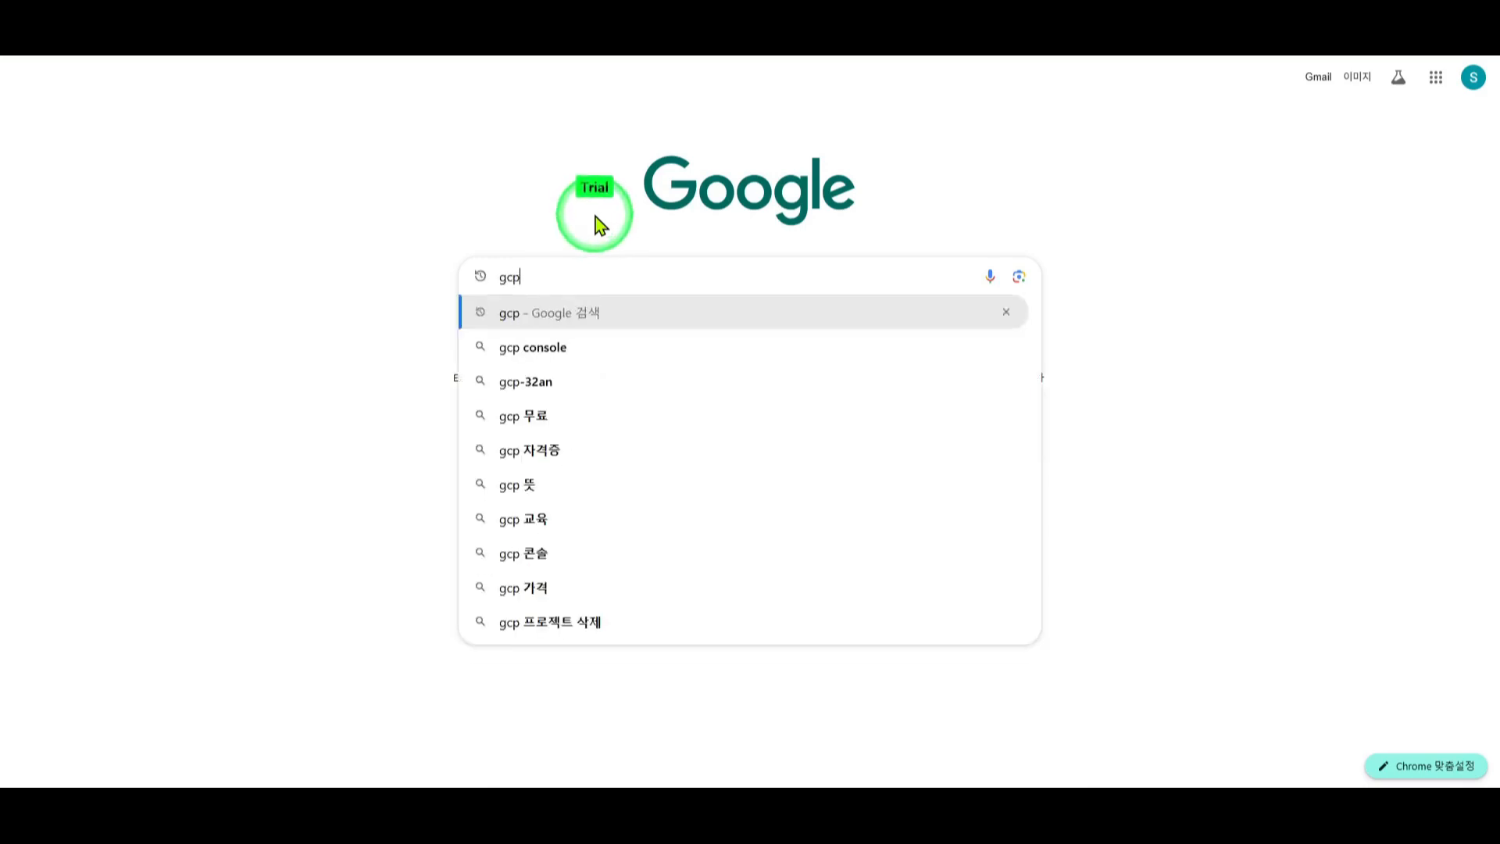
key(Return)
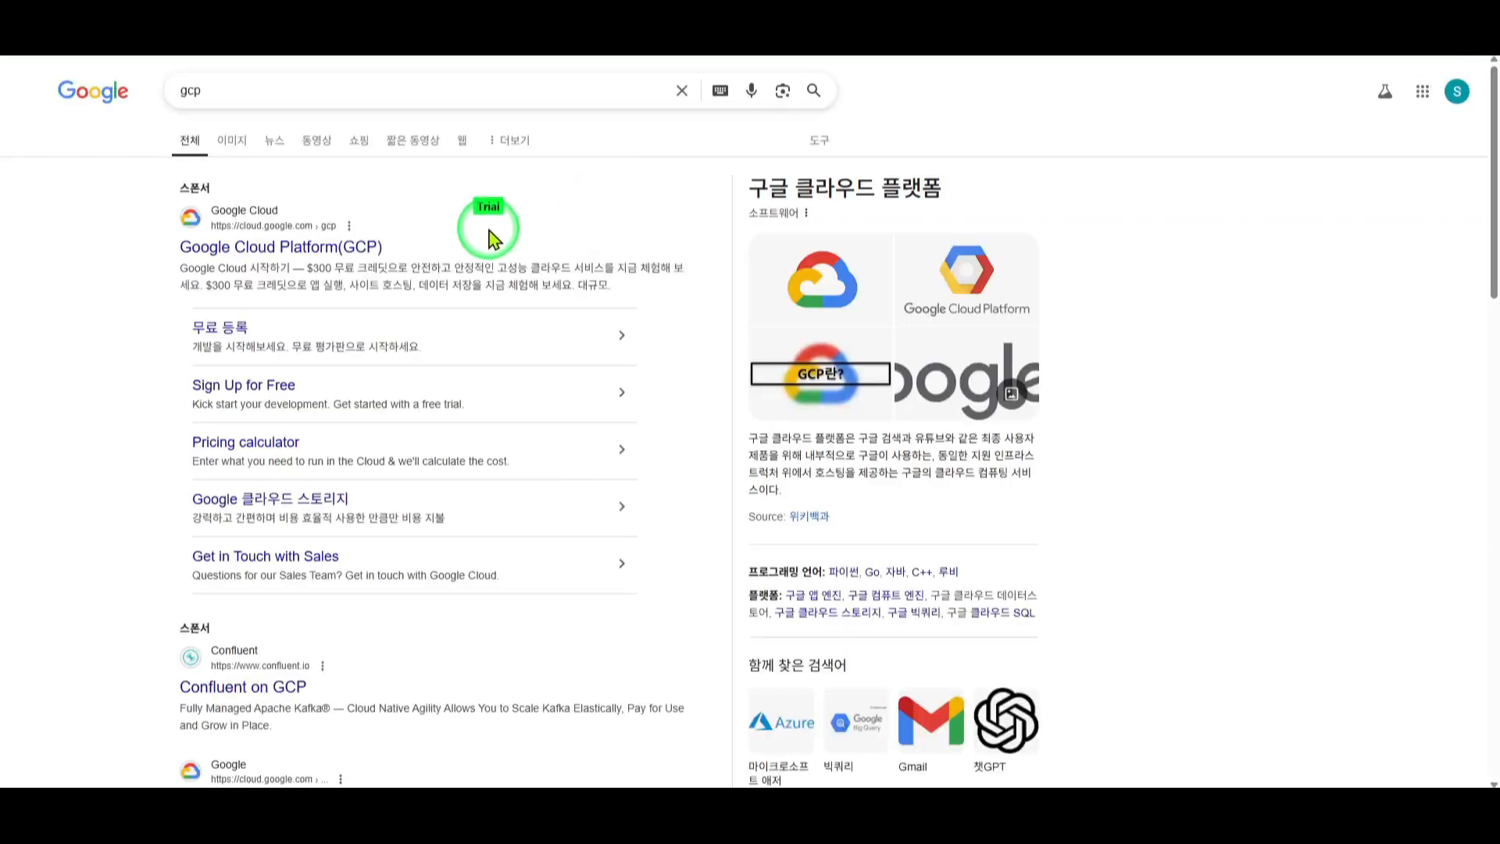
click(363, 254)
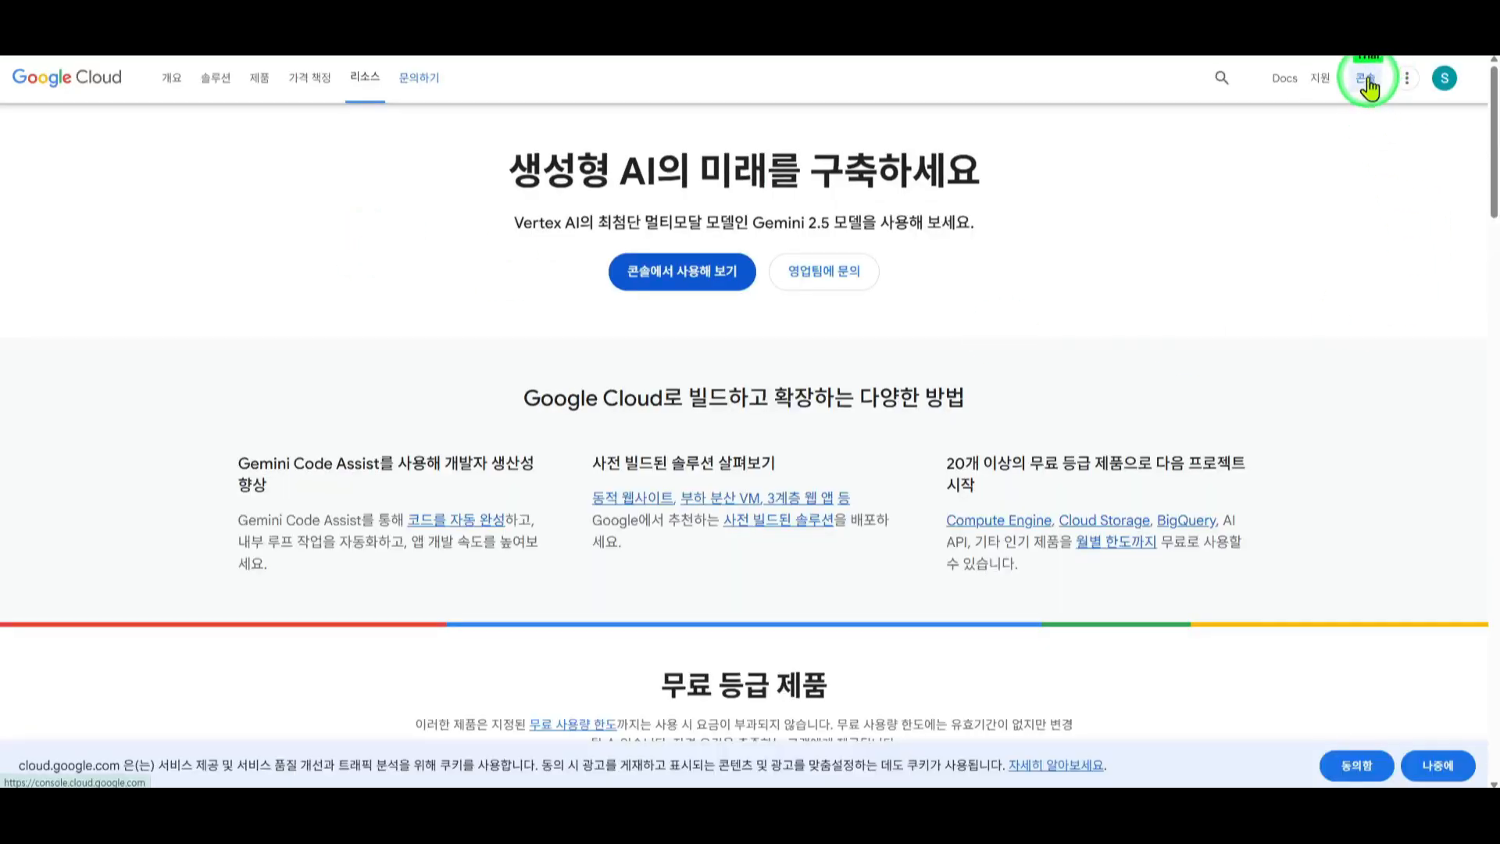
click(1366, 80)
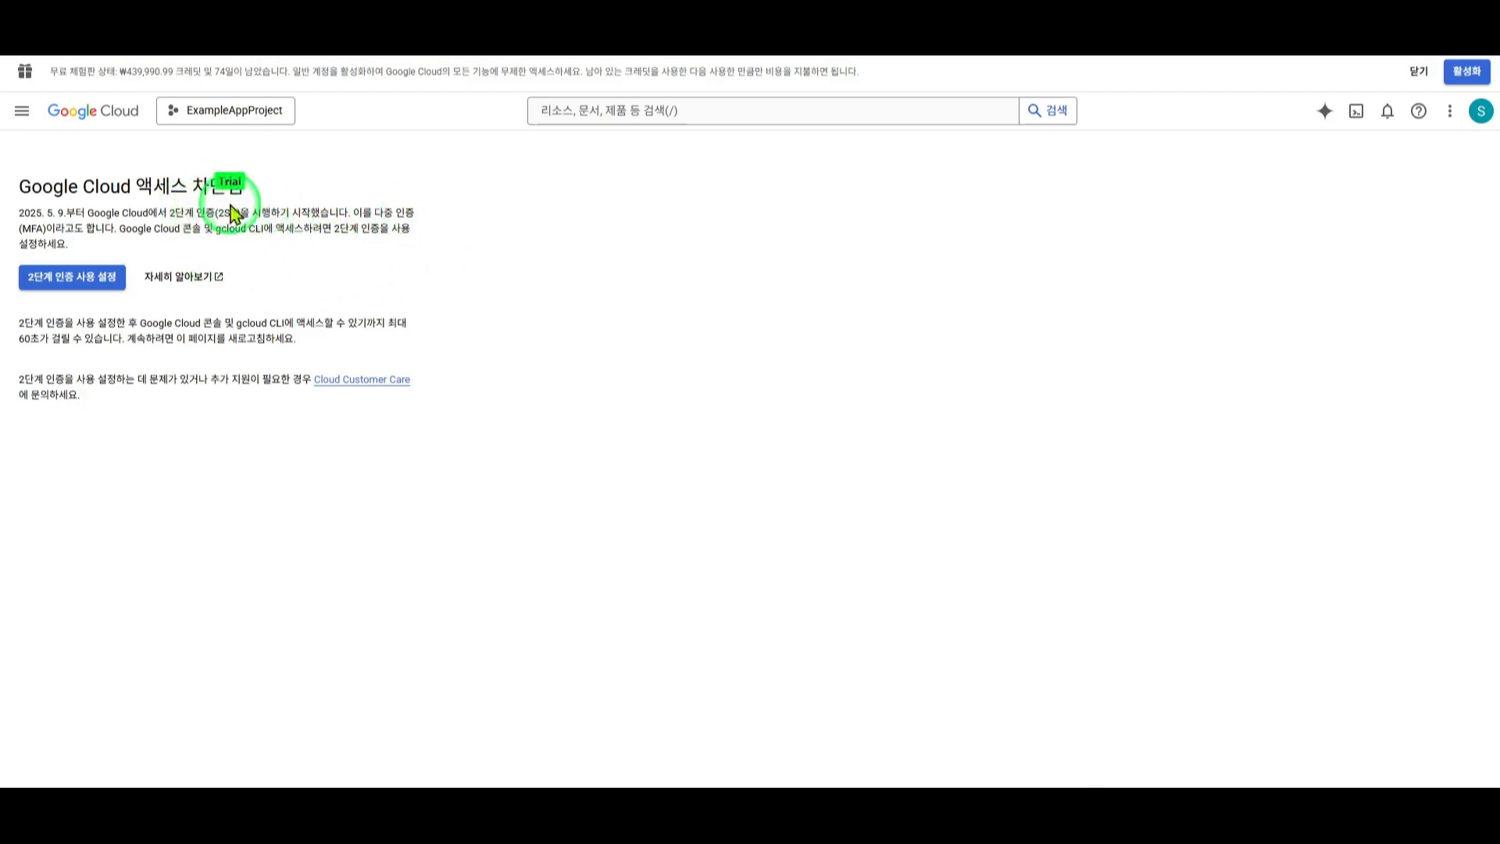
Begin 2-step verification setup, confirming the password and choosing South Korea (+82).
click(36, 289)
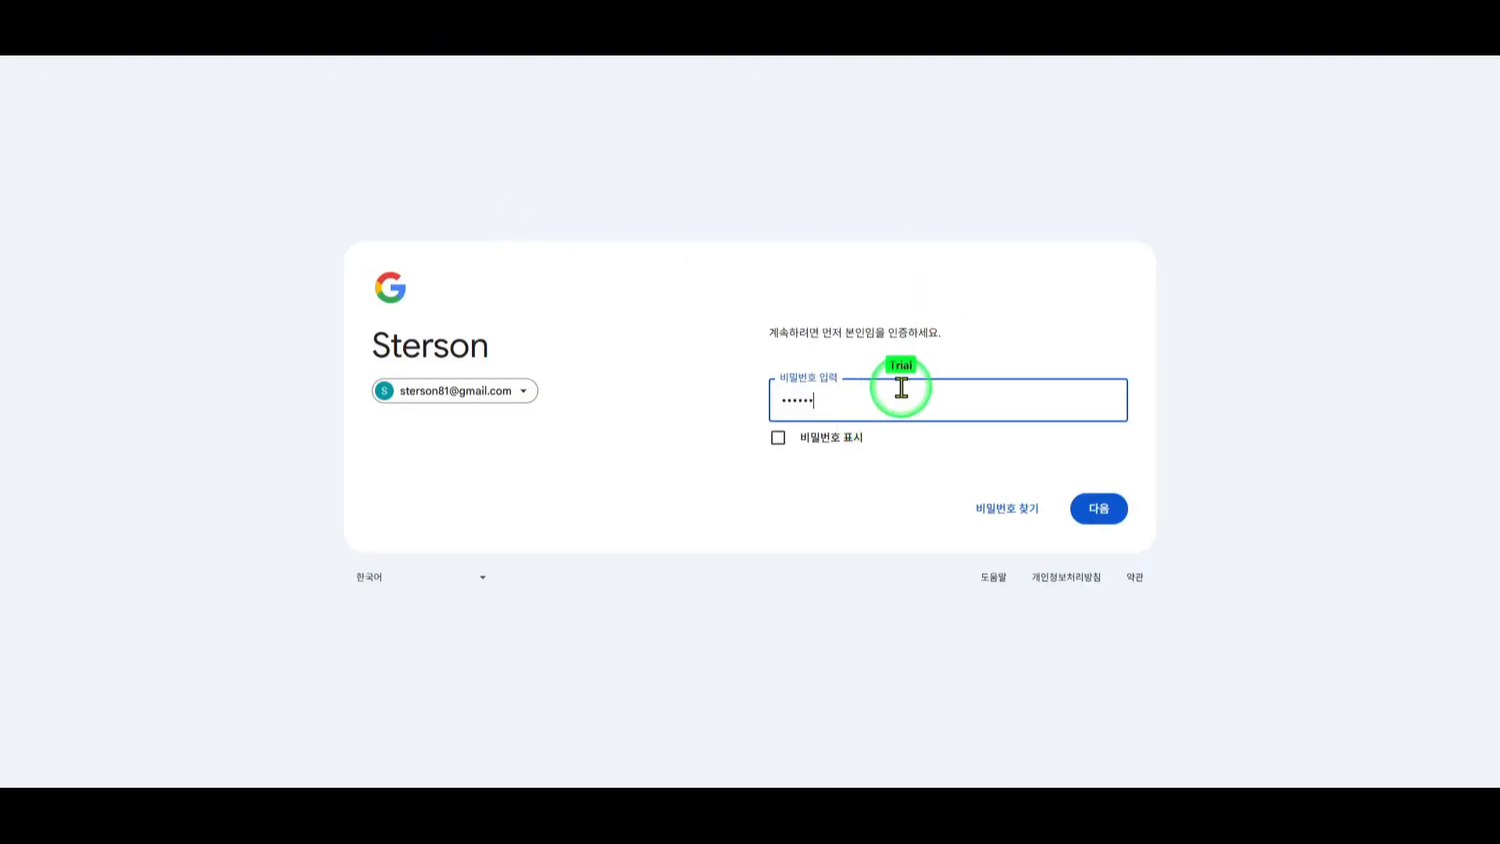
click(1096, 515)
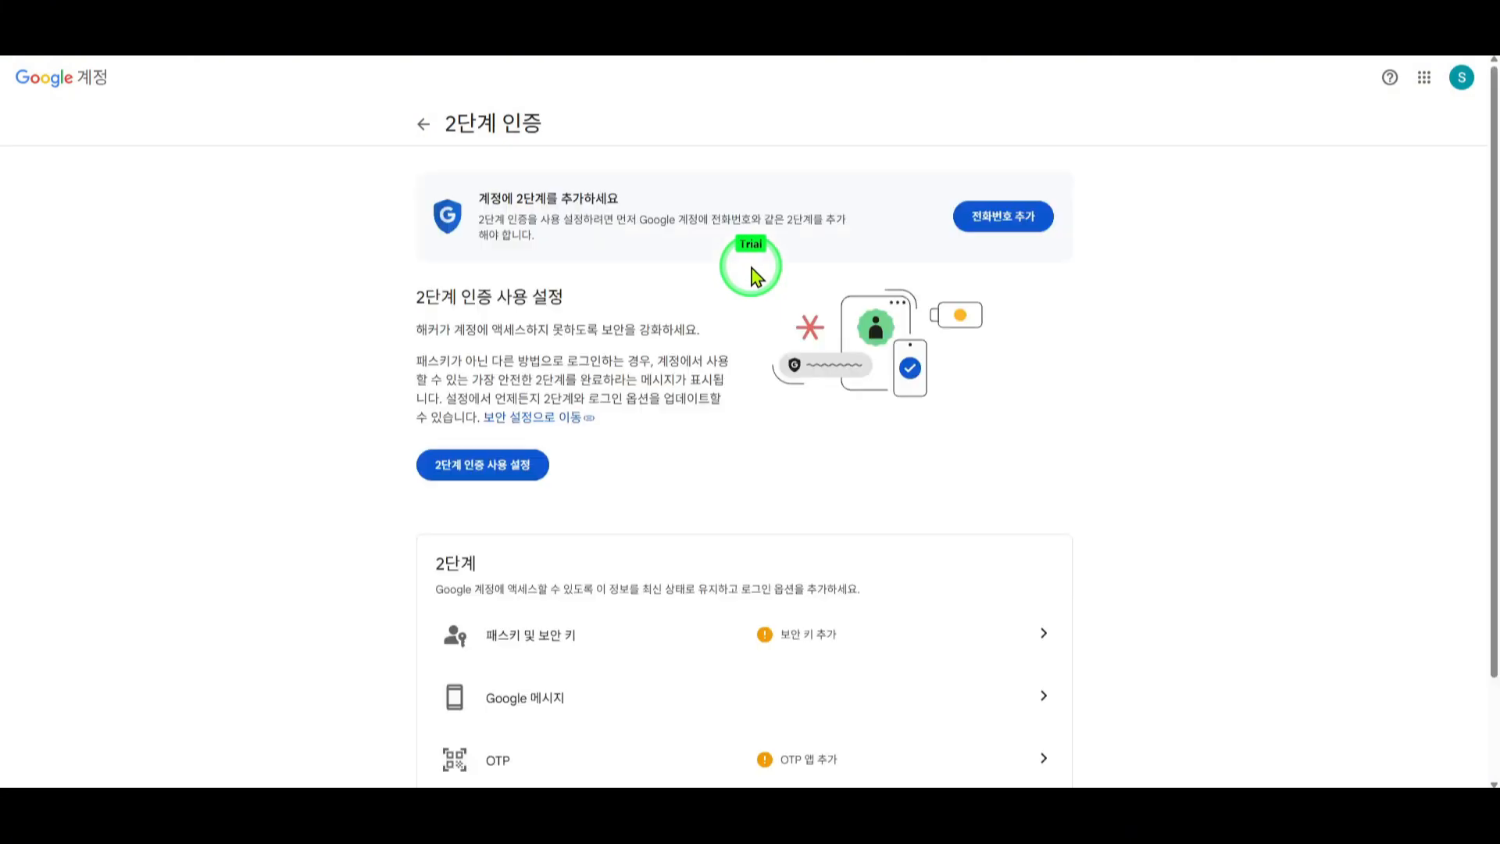
click(508, 469)
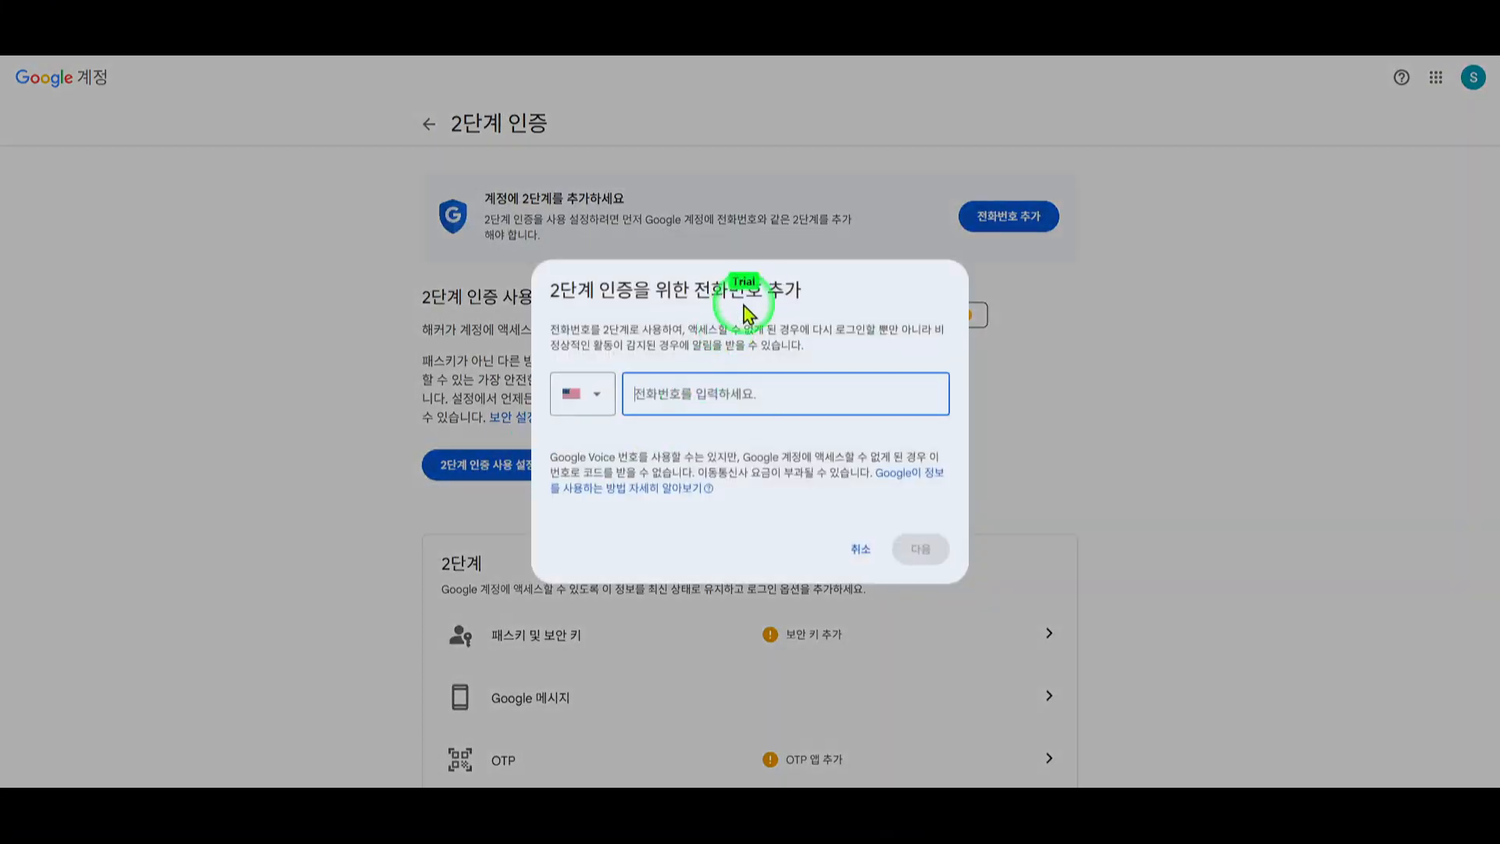
click(592, 405)
scroll(664, 603, down, 10)
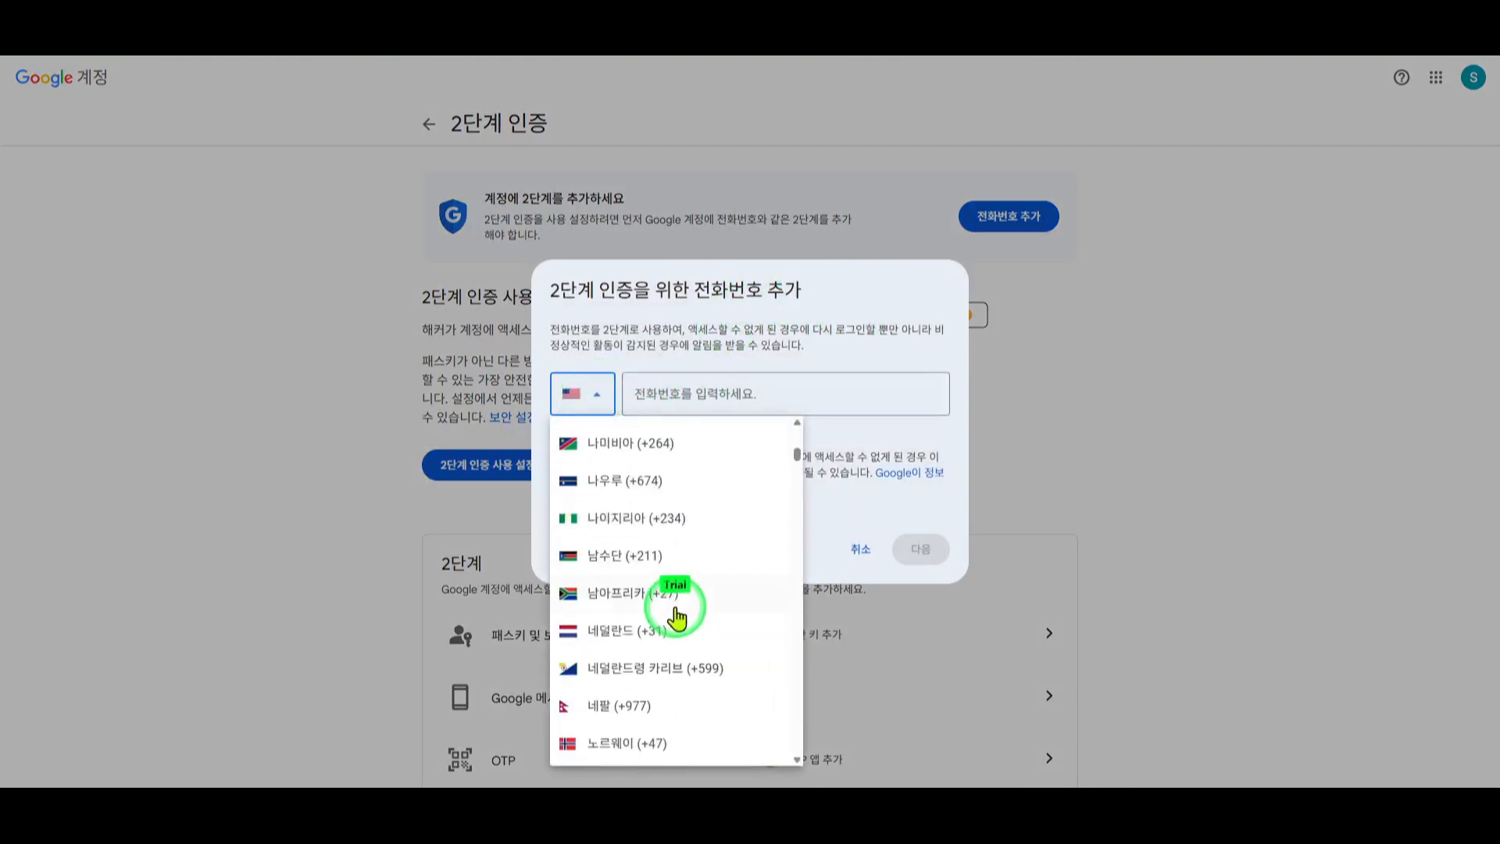
scroll(670, 582, up, 7)
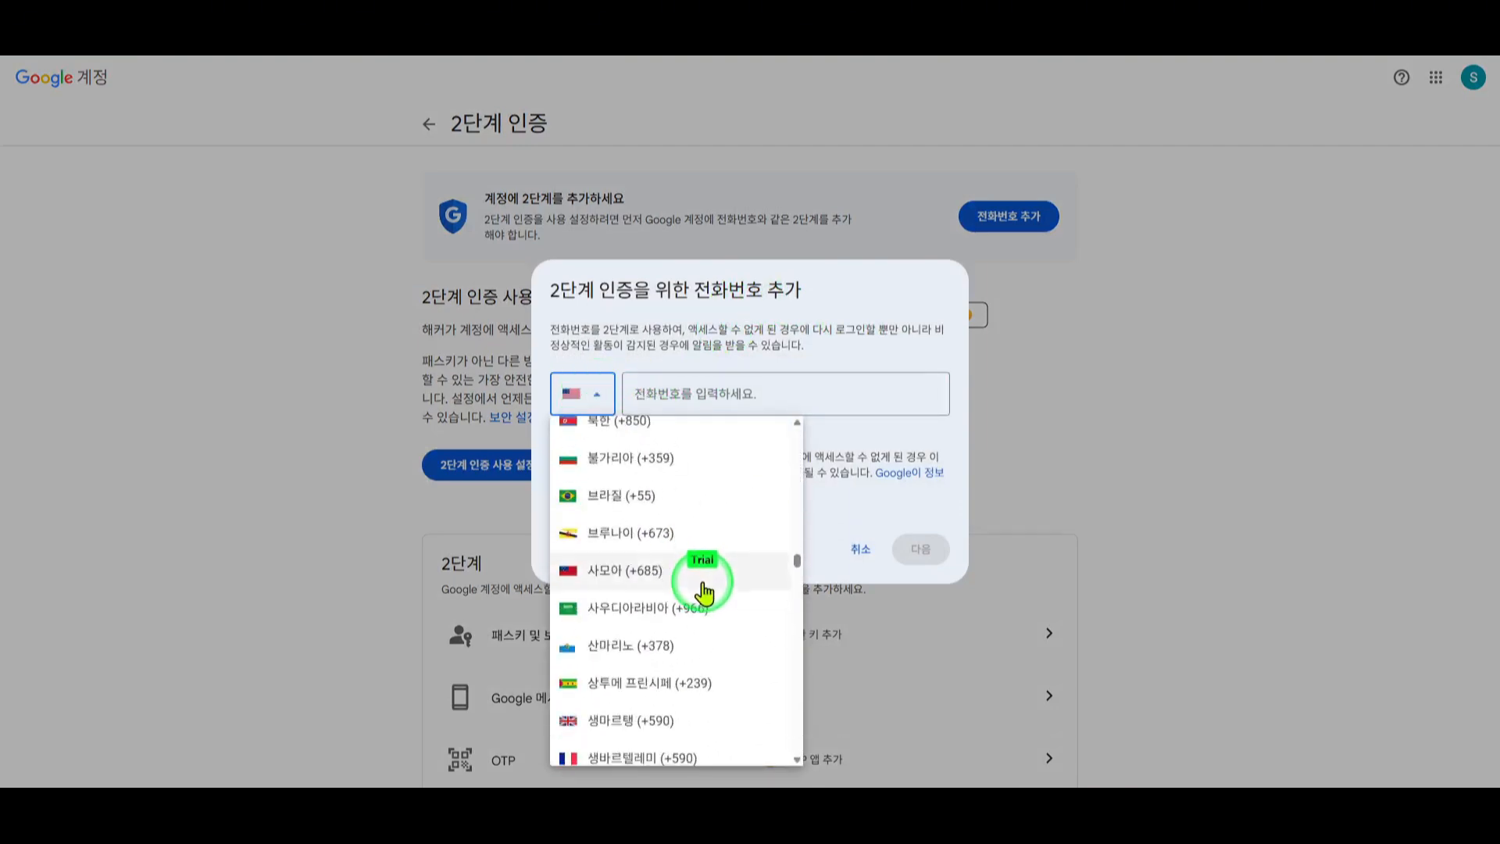
click(678, 703)
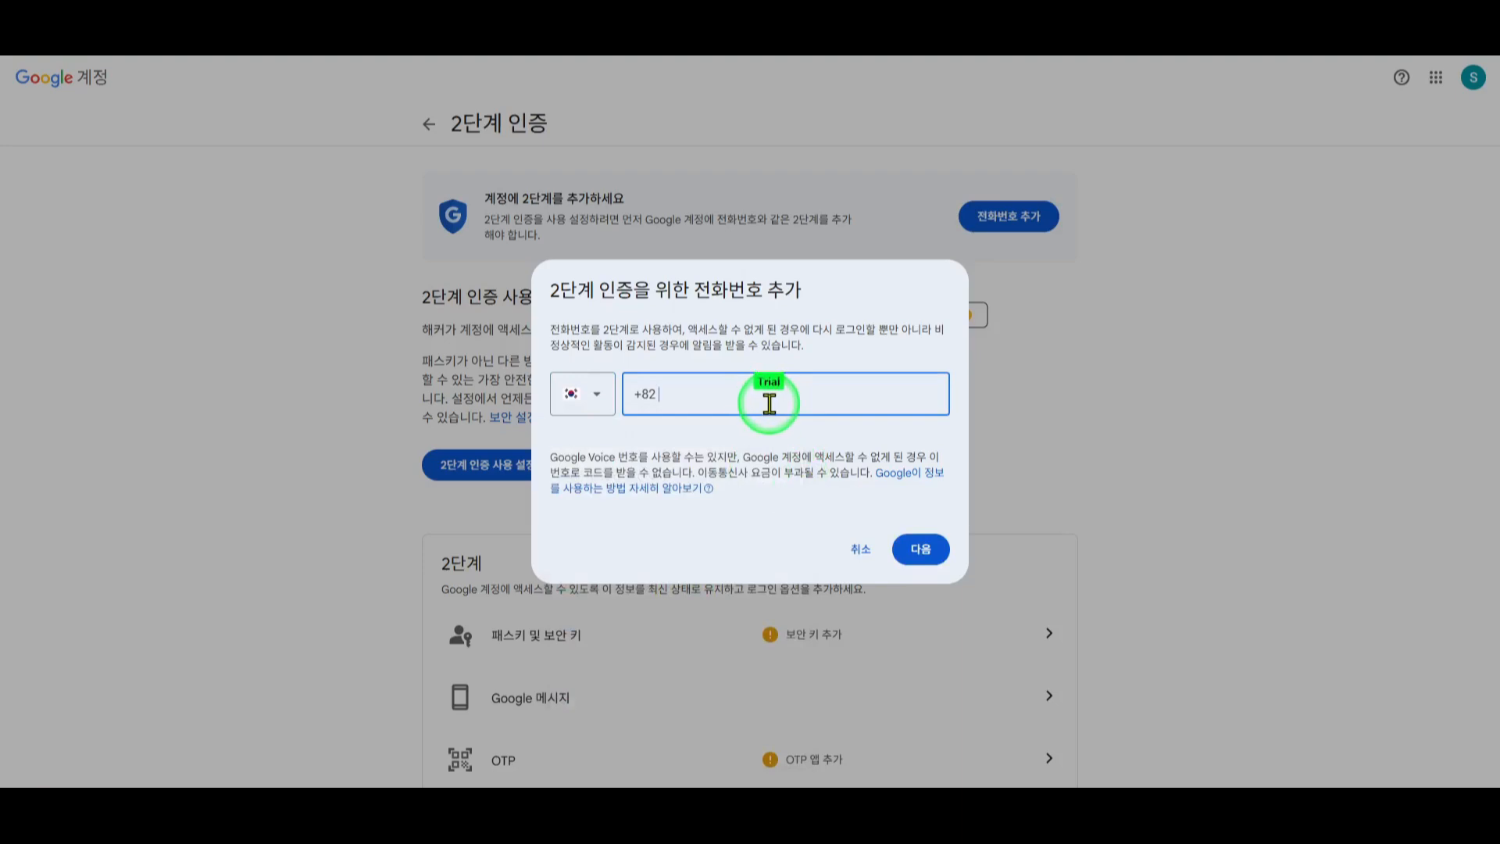
Enter the phone number and verify it with the SMS code received.
text(010)
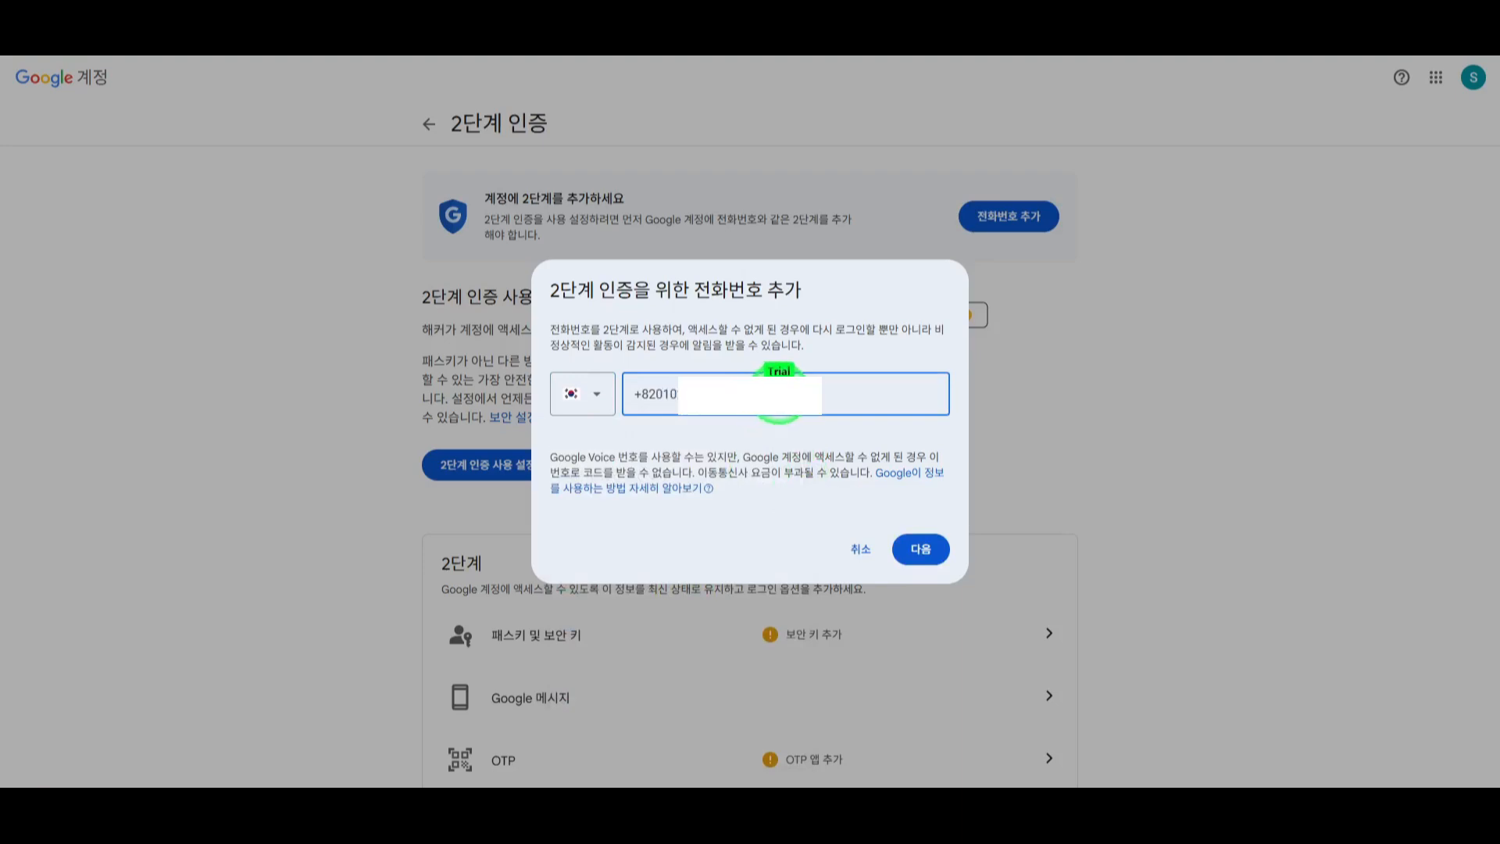
click(915, 552)
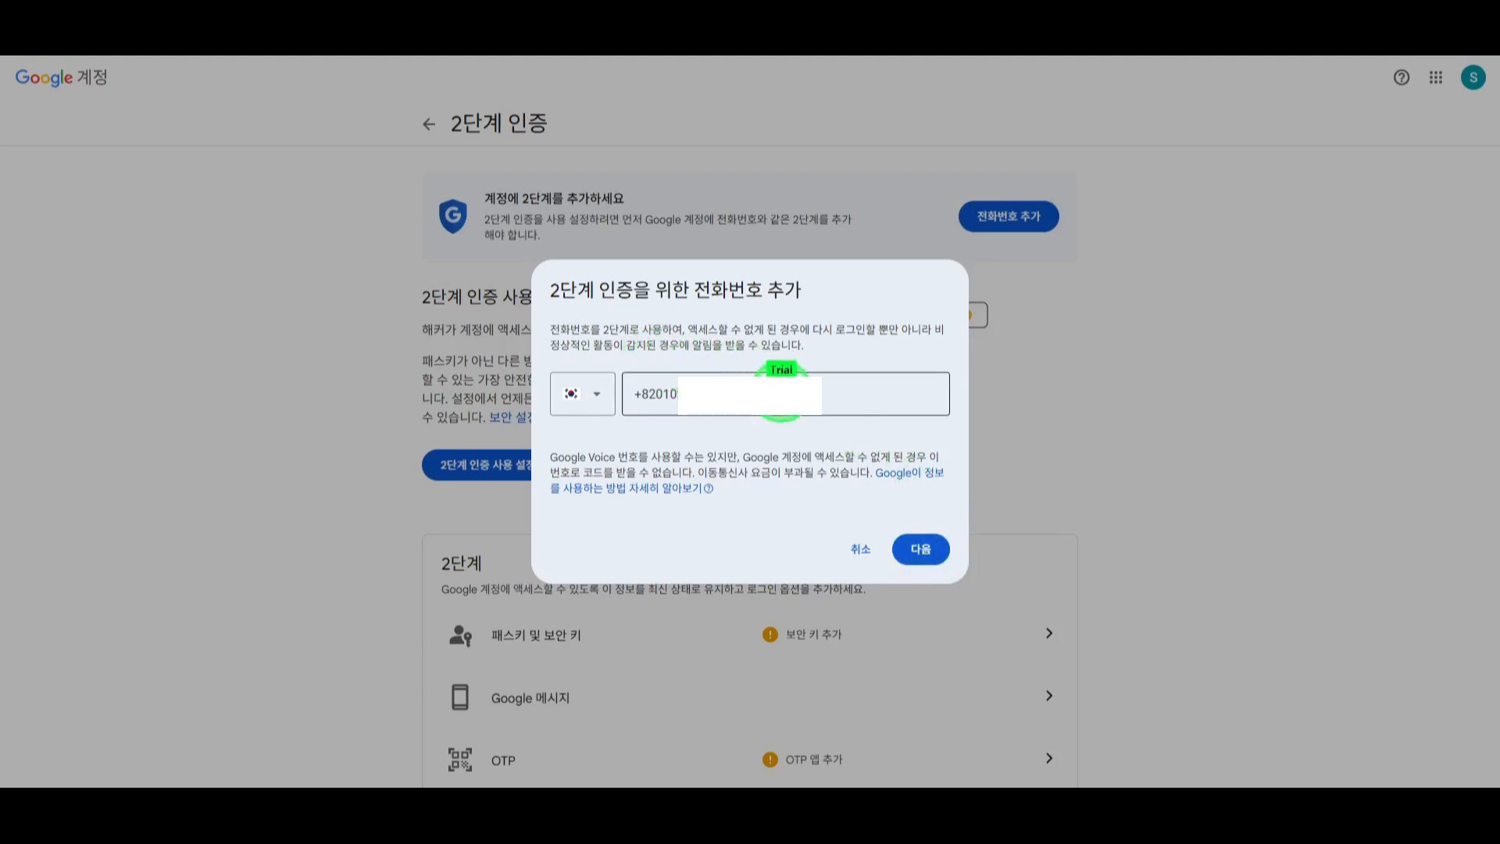
click(913, 551)
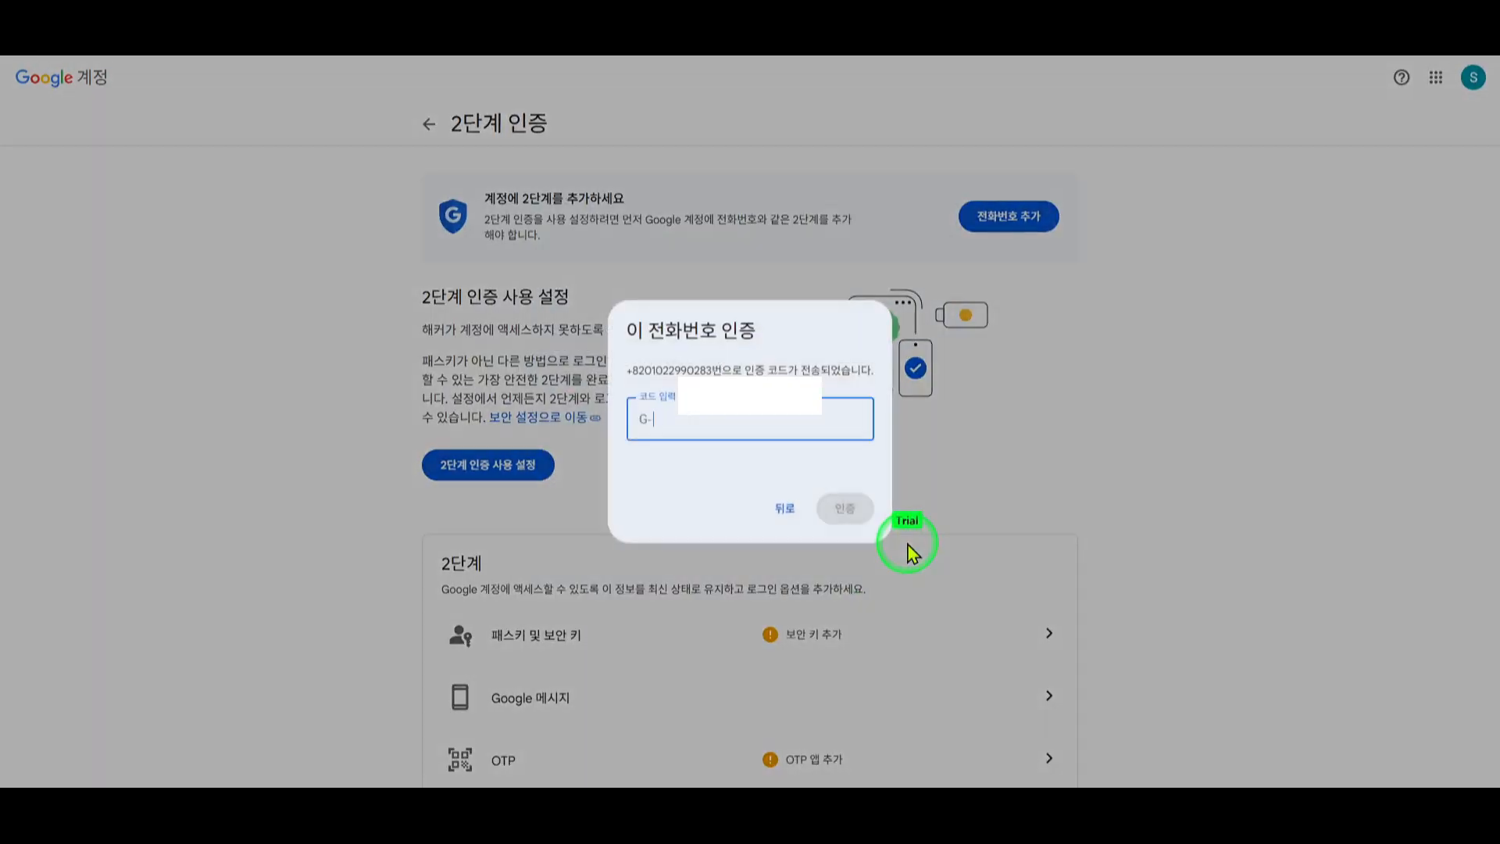
text(179)
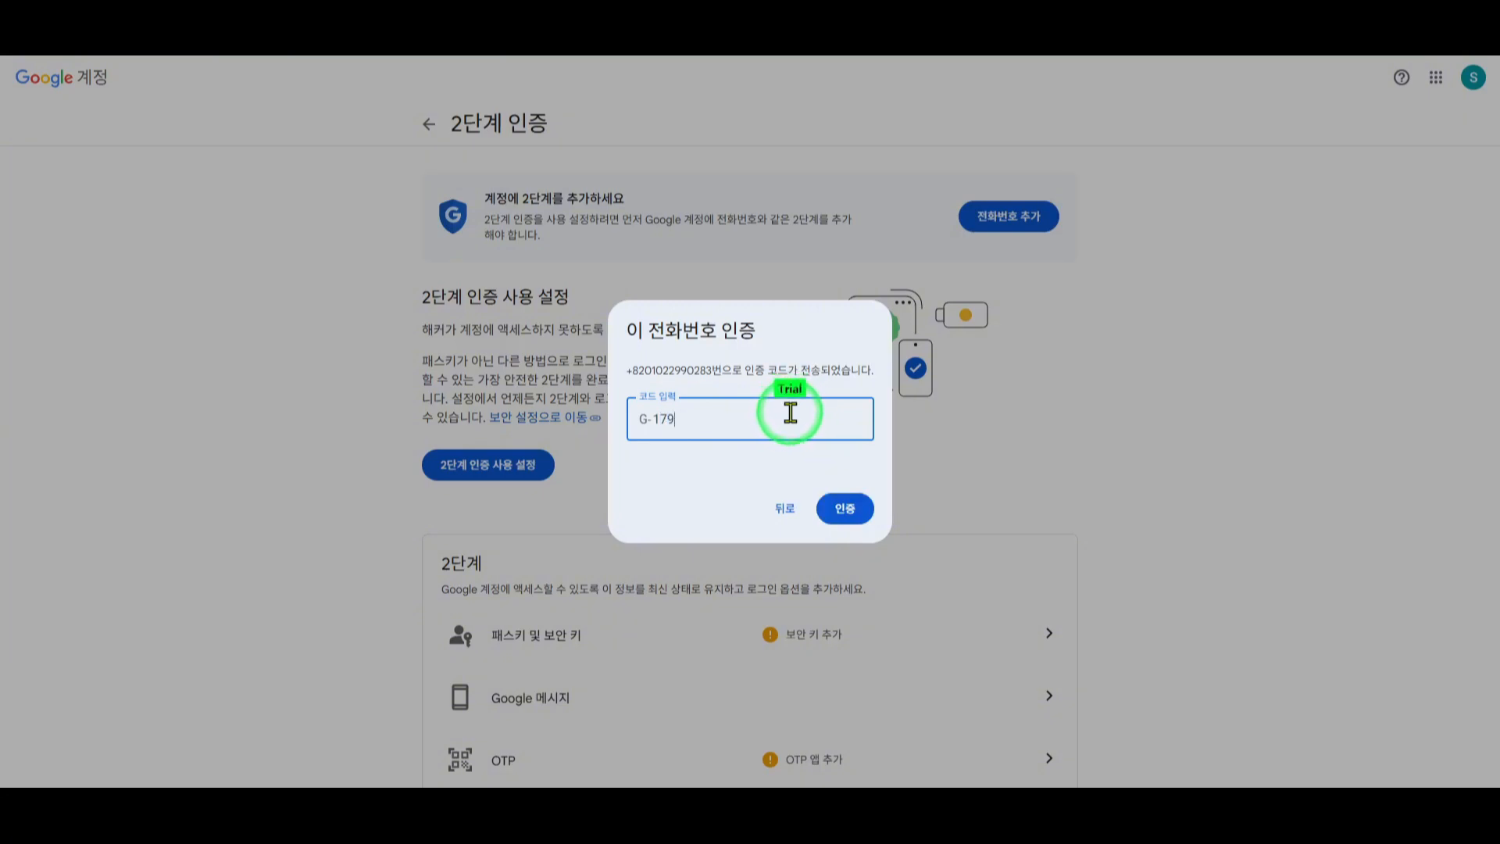
text(798)
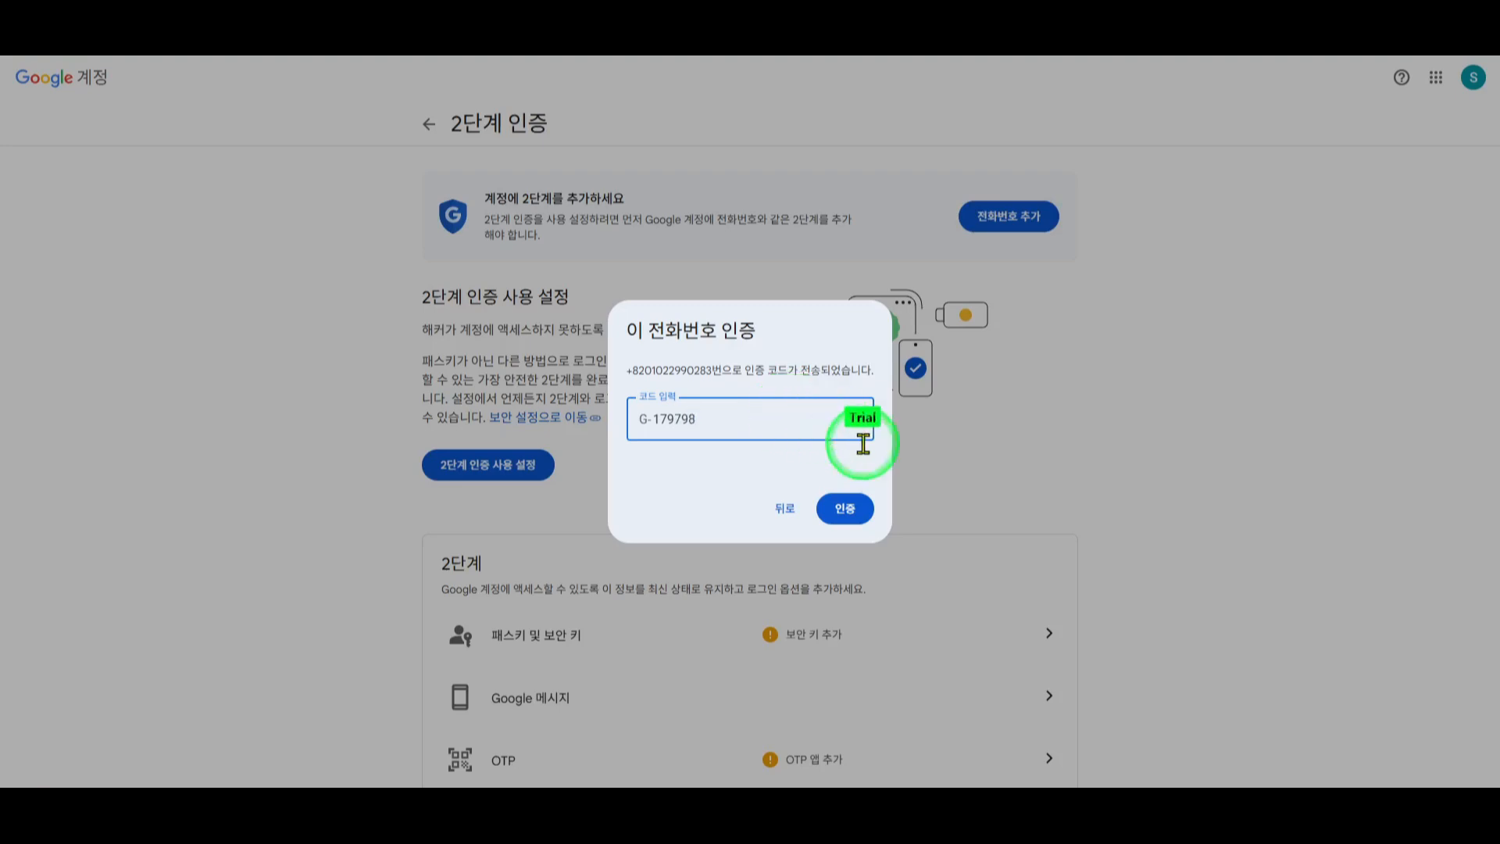
click(844, 509)
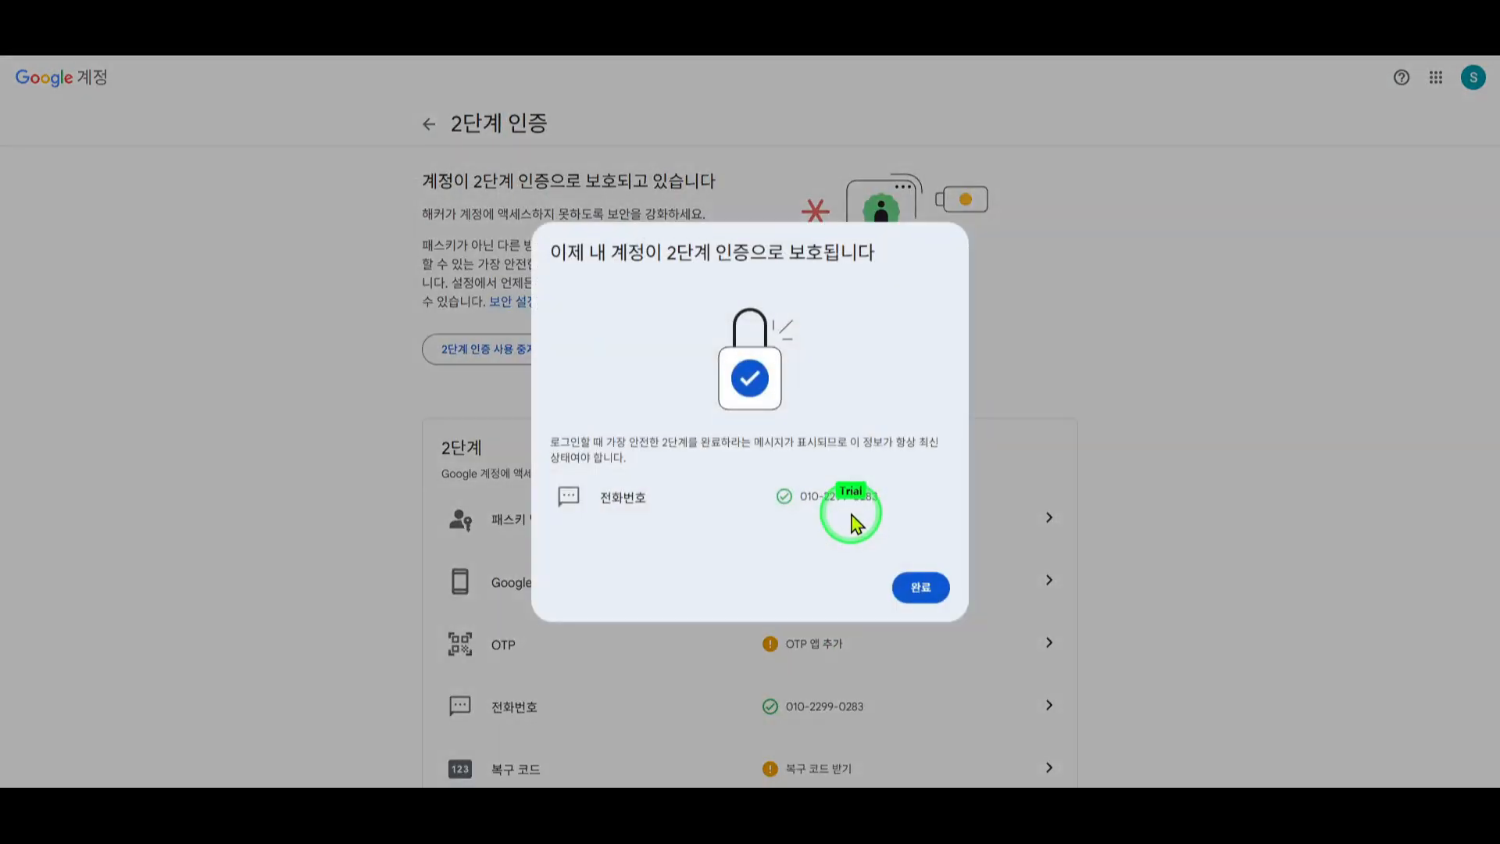
Dismiss the confirmation, reload Google Cloud, and switch to the ExampleAppProject project.
click(920, 588)
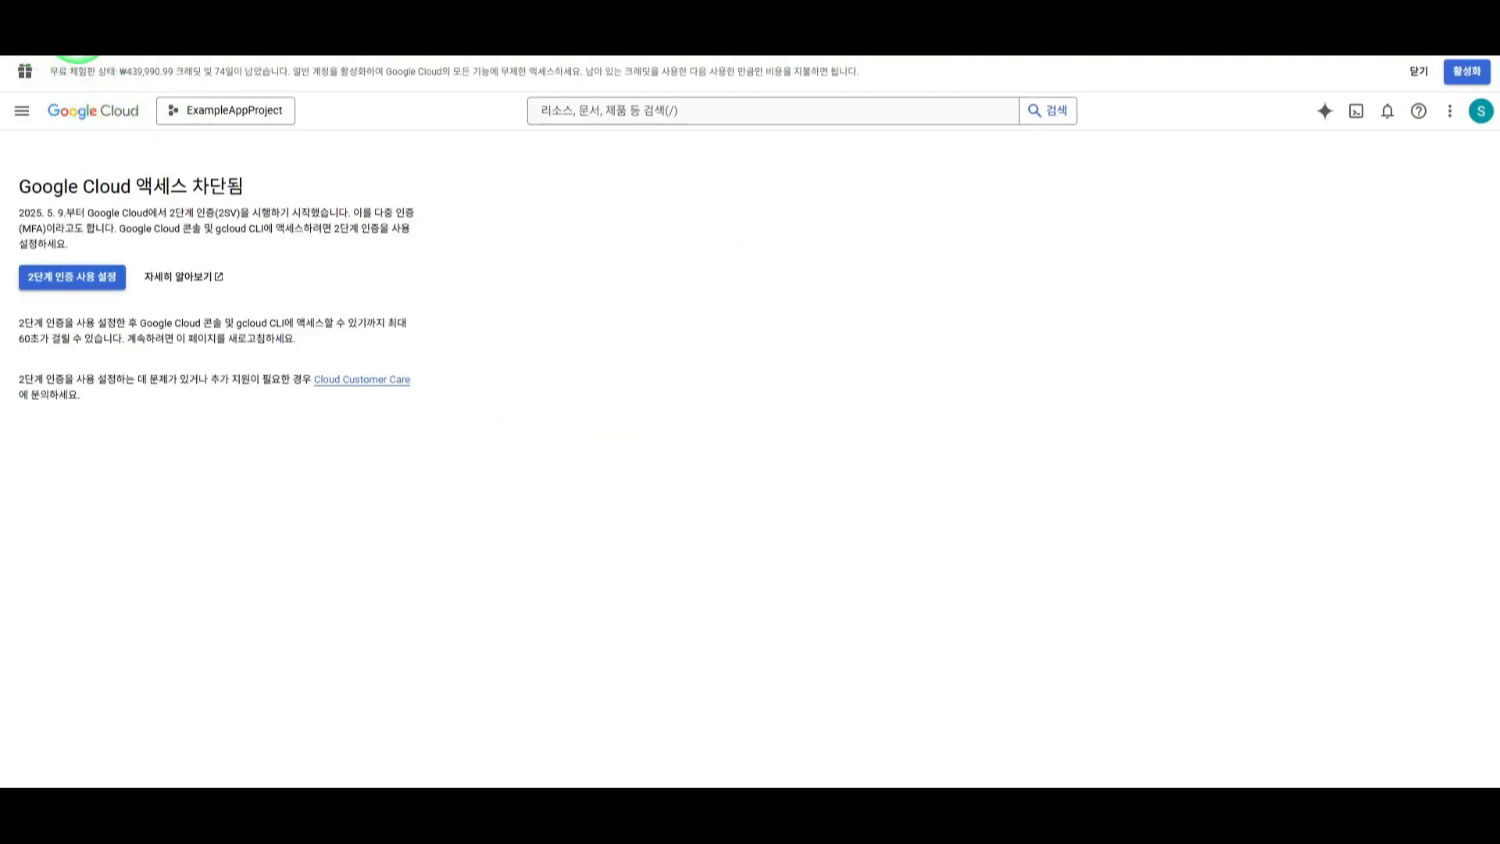
click(76, 32)
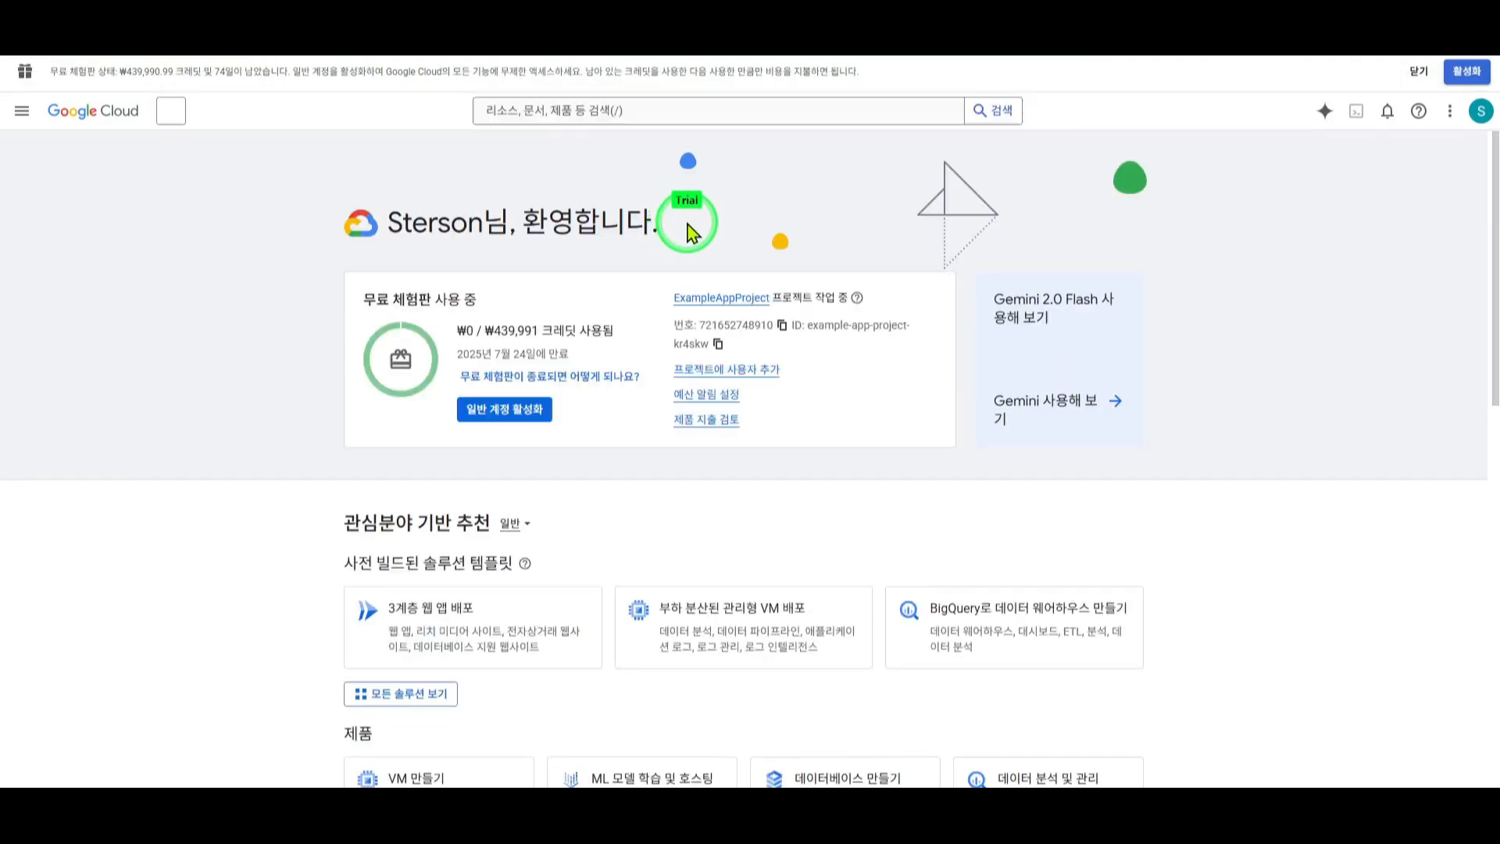
click(211, 117)
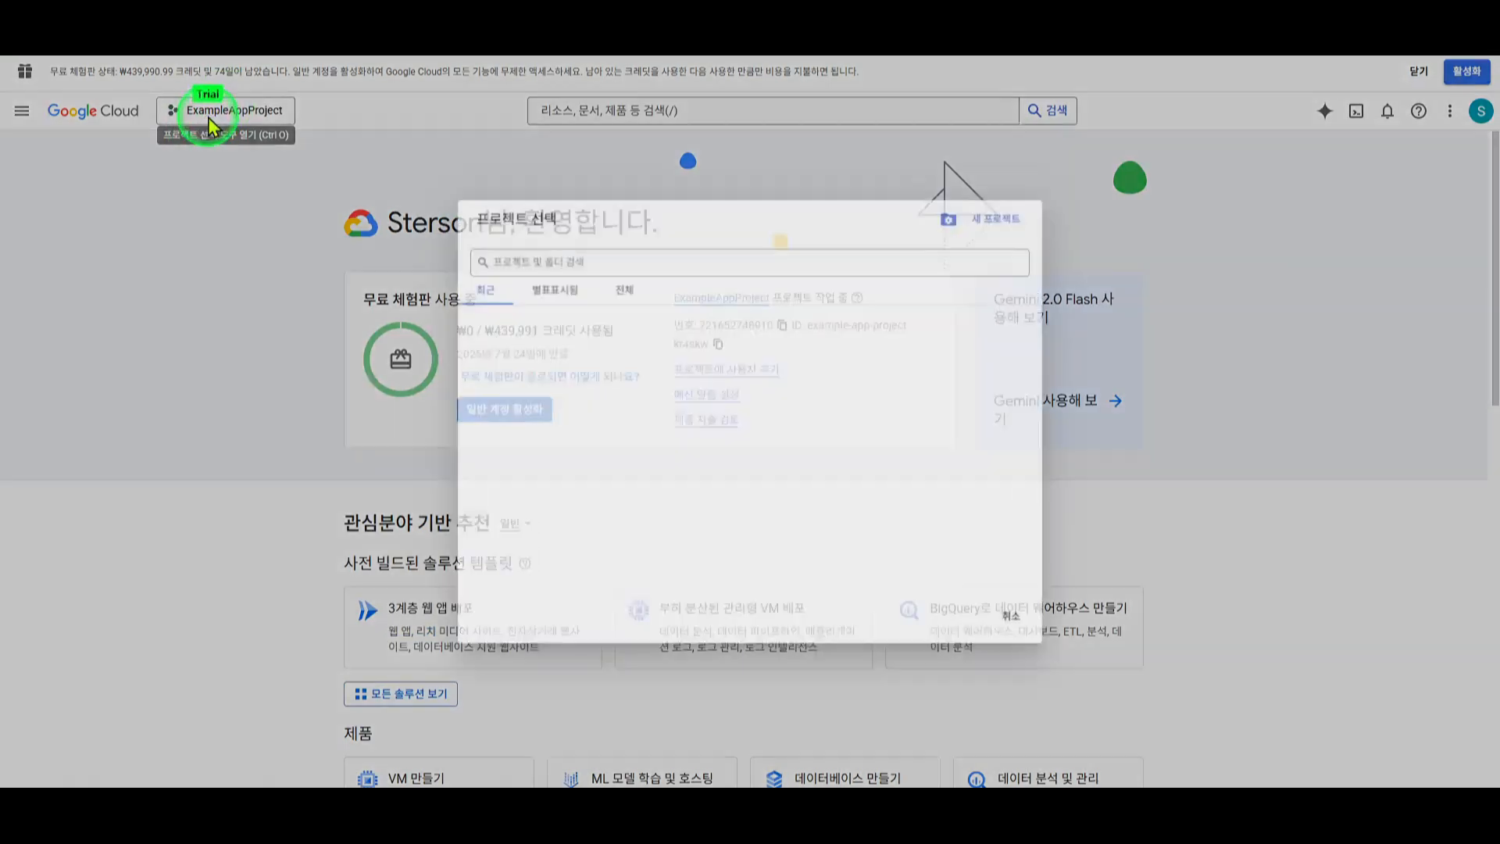
click(575, 341)
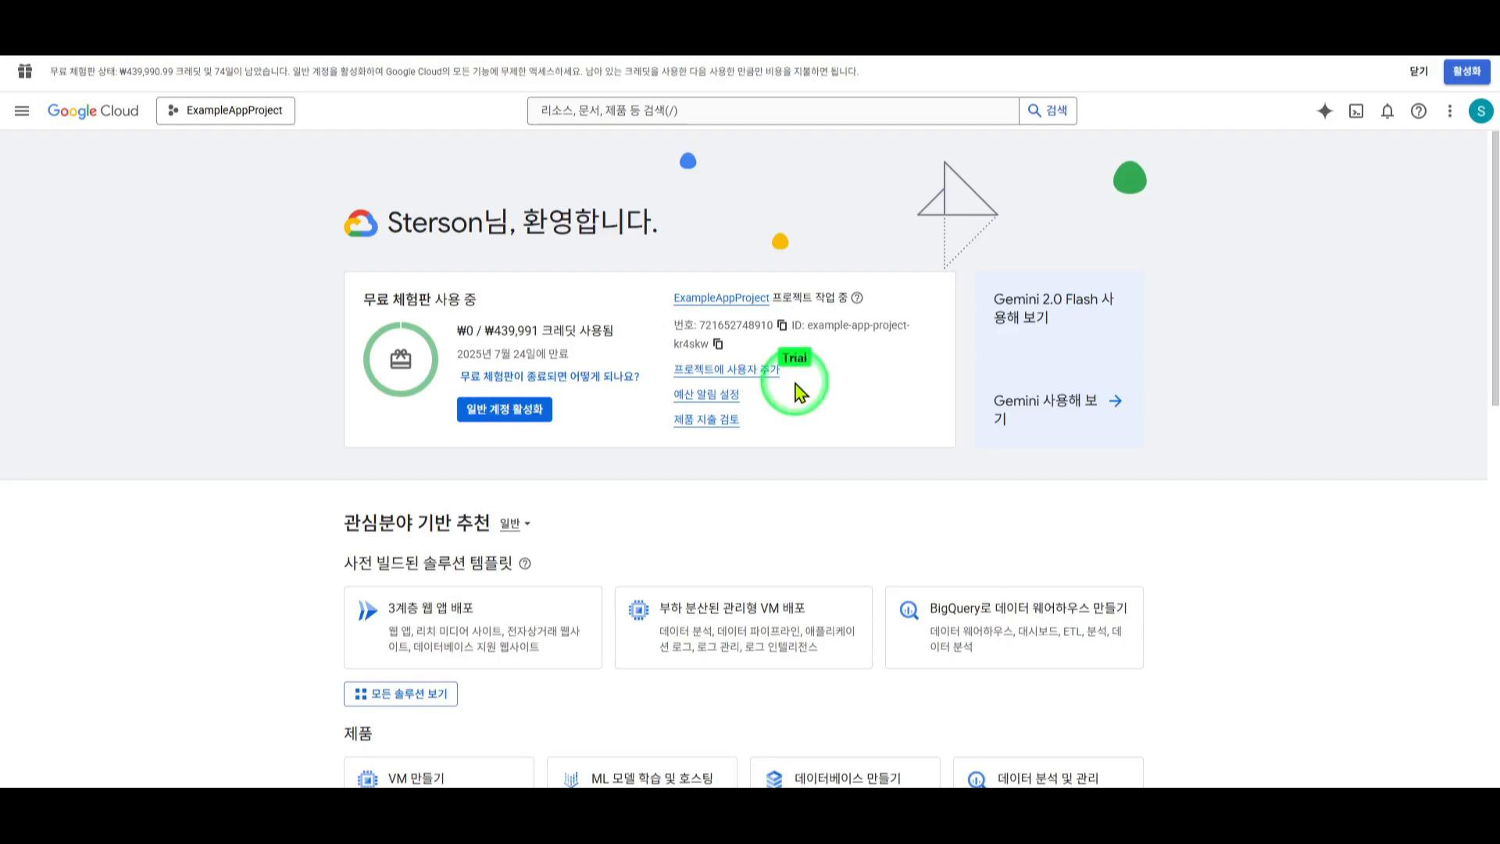
Search 'google play' and enable the Google Play Android Developer API.
click(716, 106)
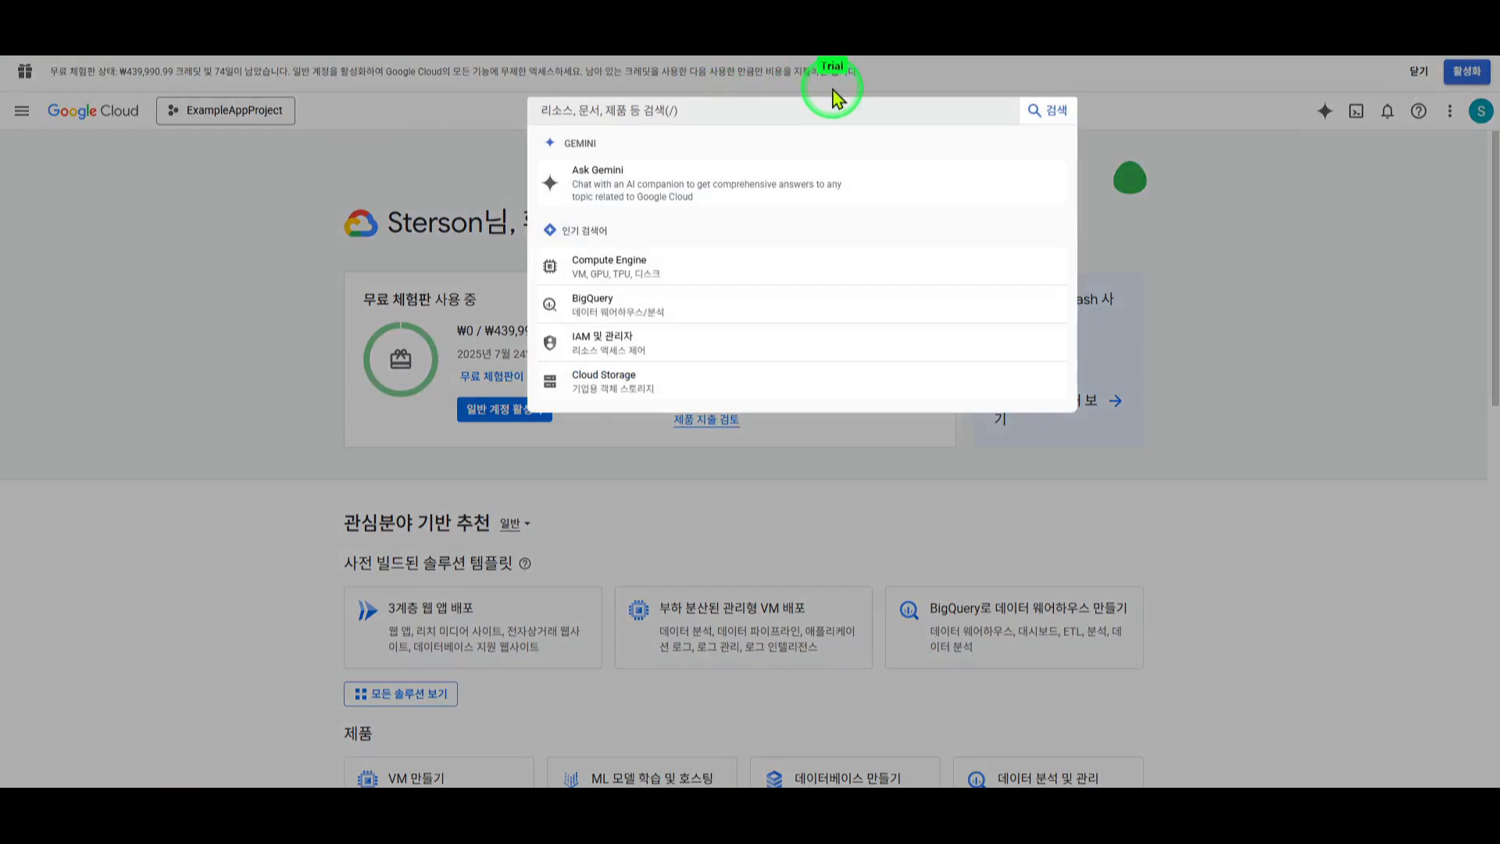
text(google)
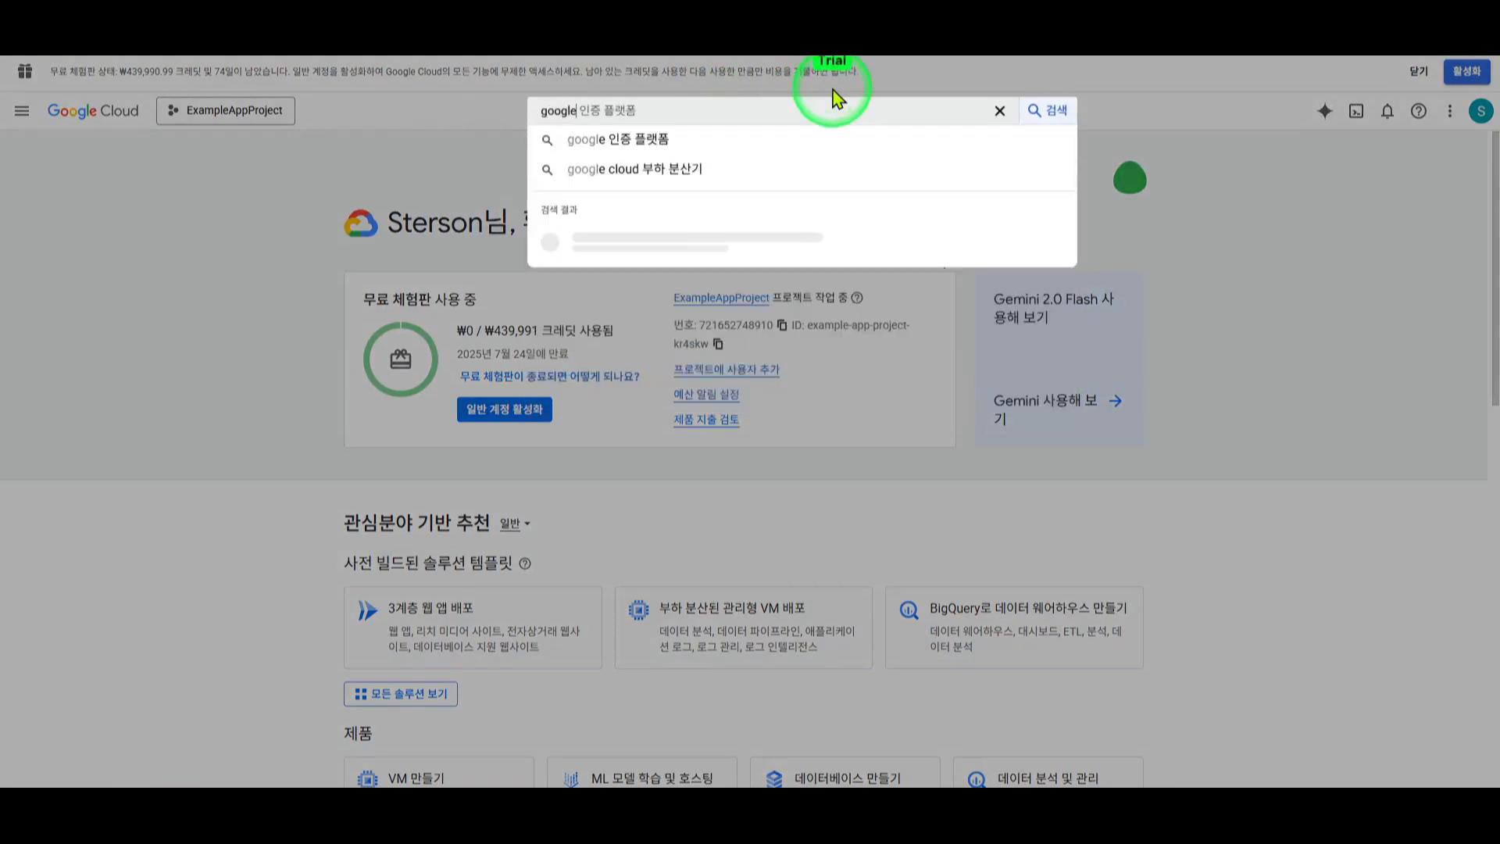
text( play developer api)
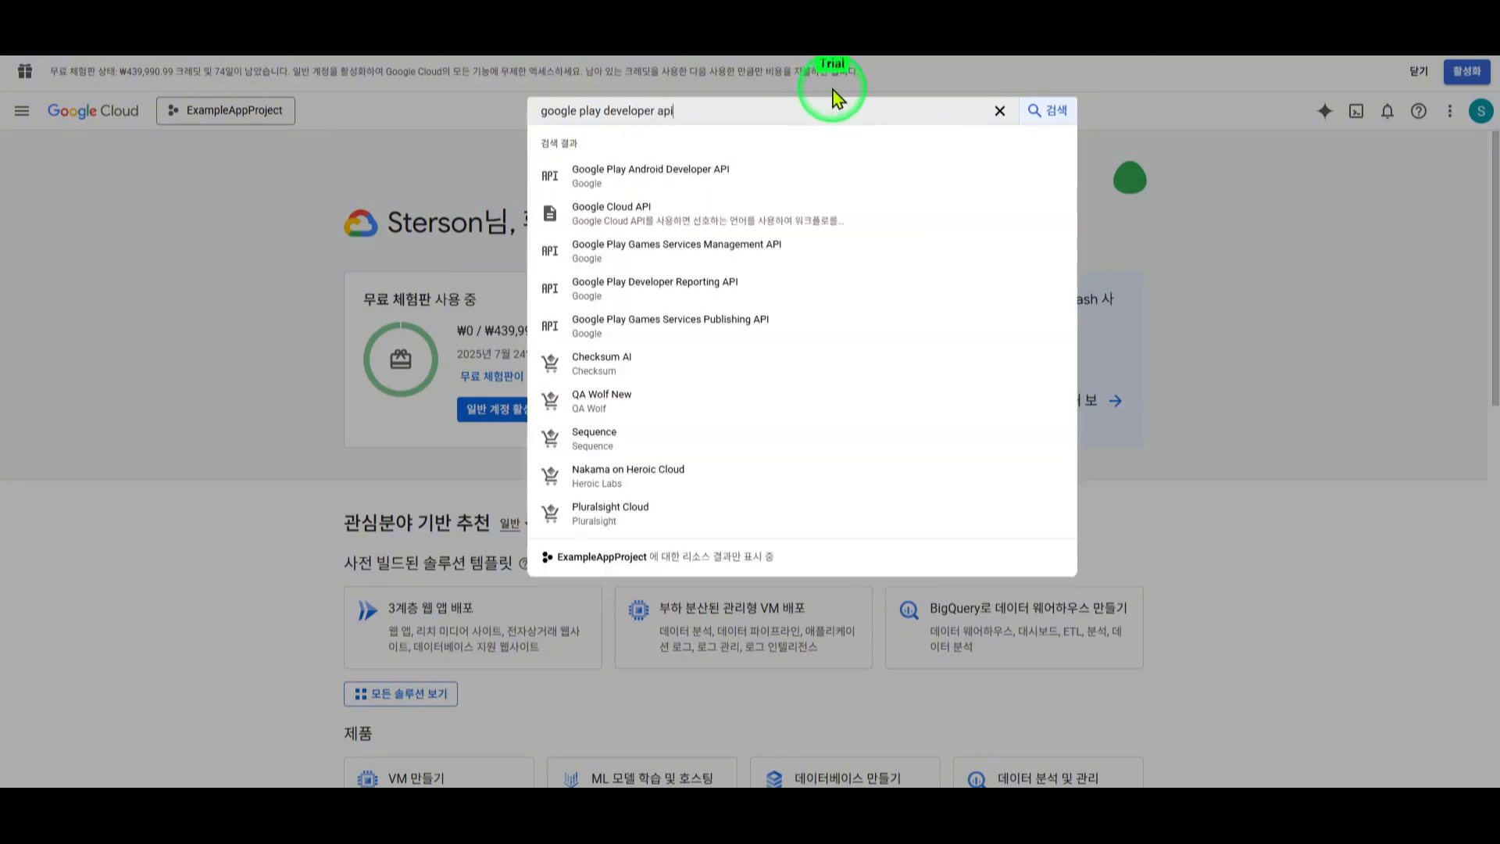
click(667, 189)
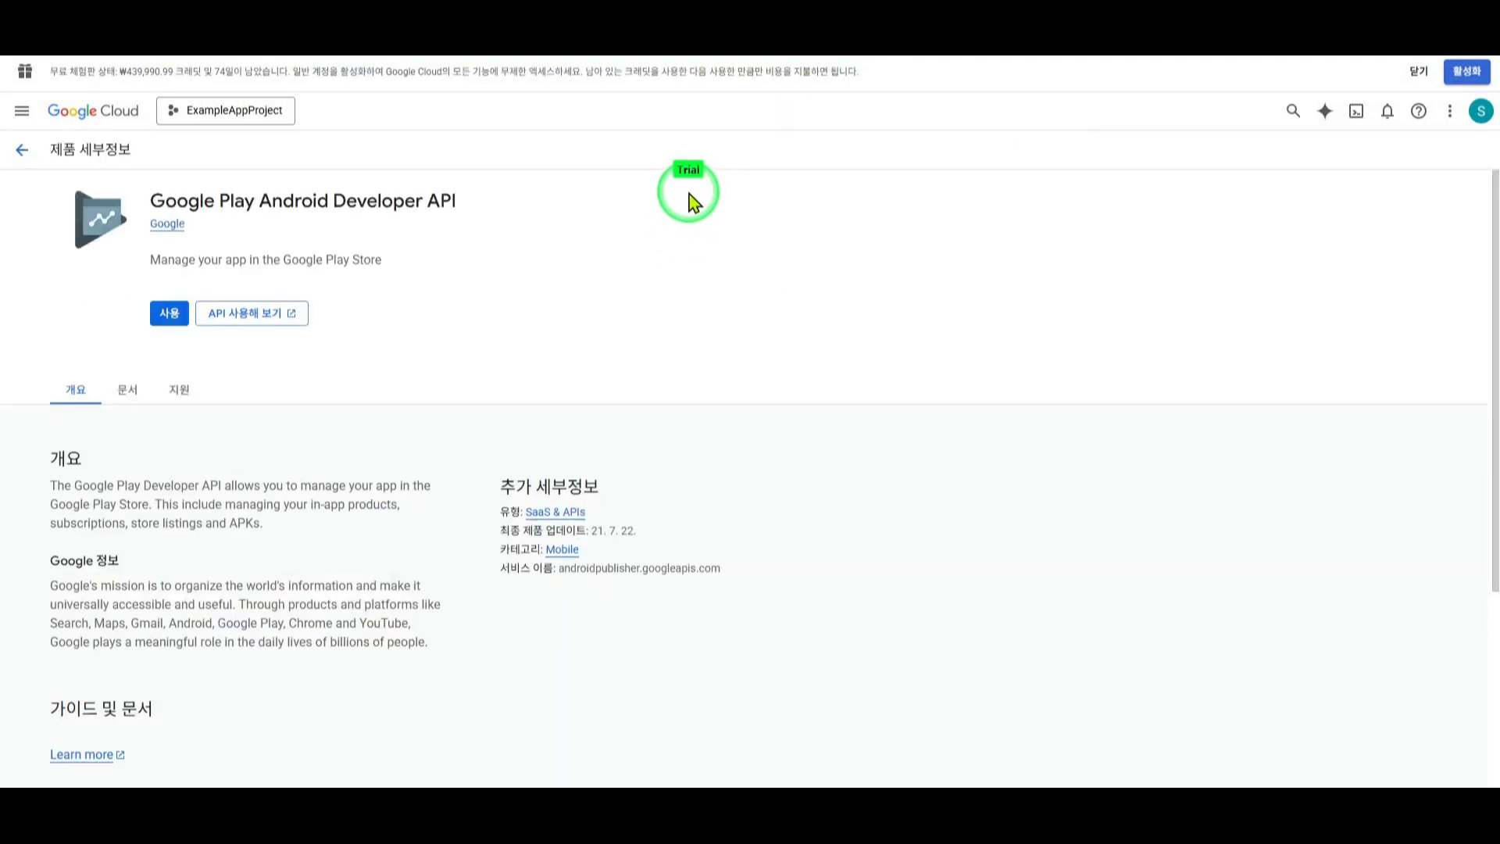
click(166, 323)
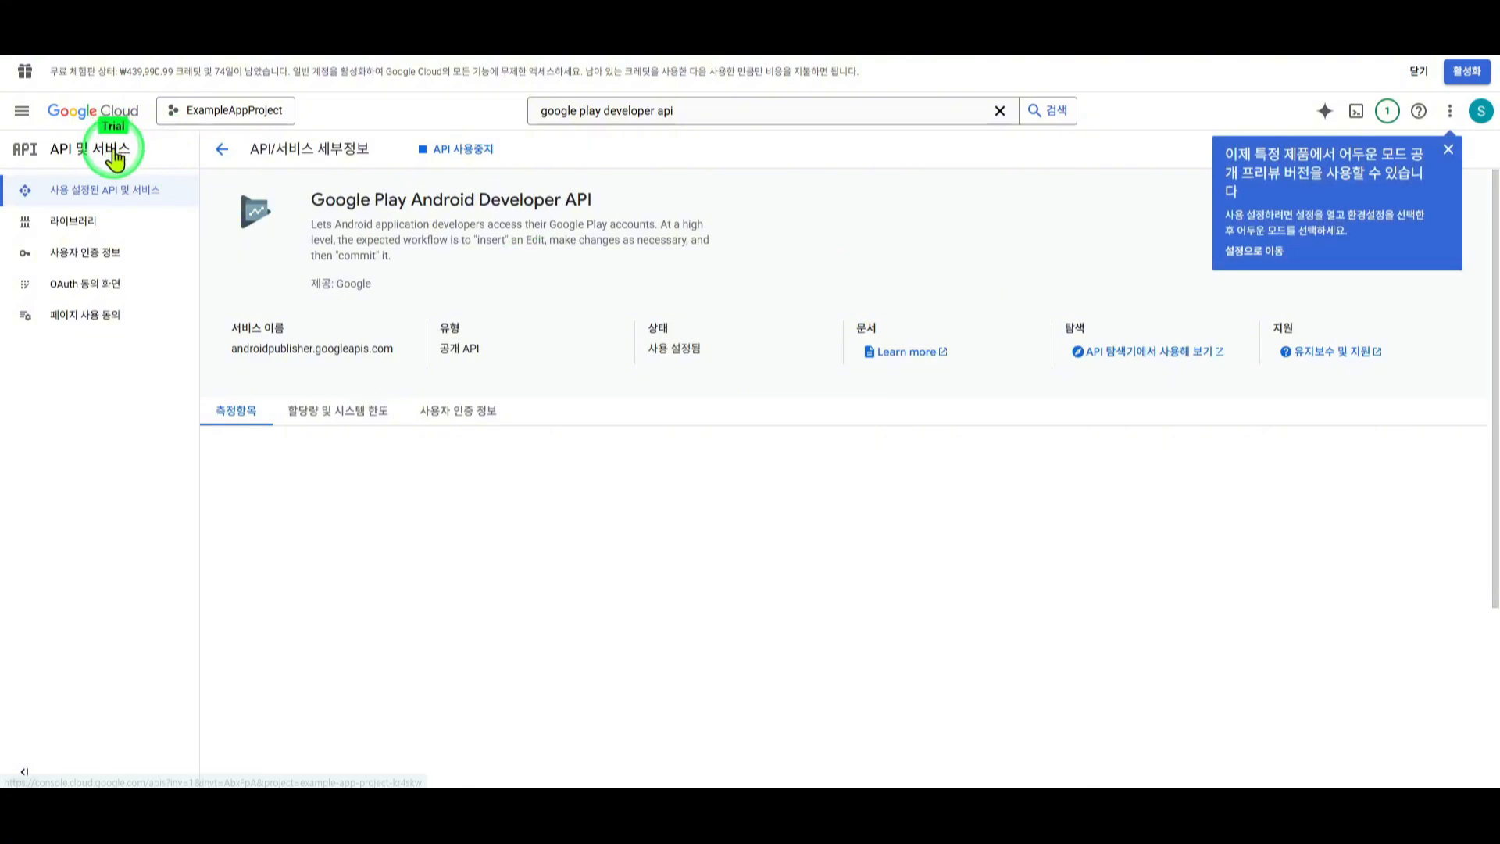
Go from ExampleAppProject's dashboard to IAM & Admin, then the Service Accounts page.
click(98, 110)
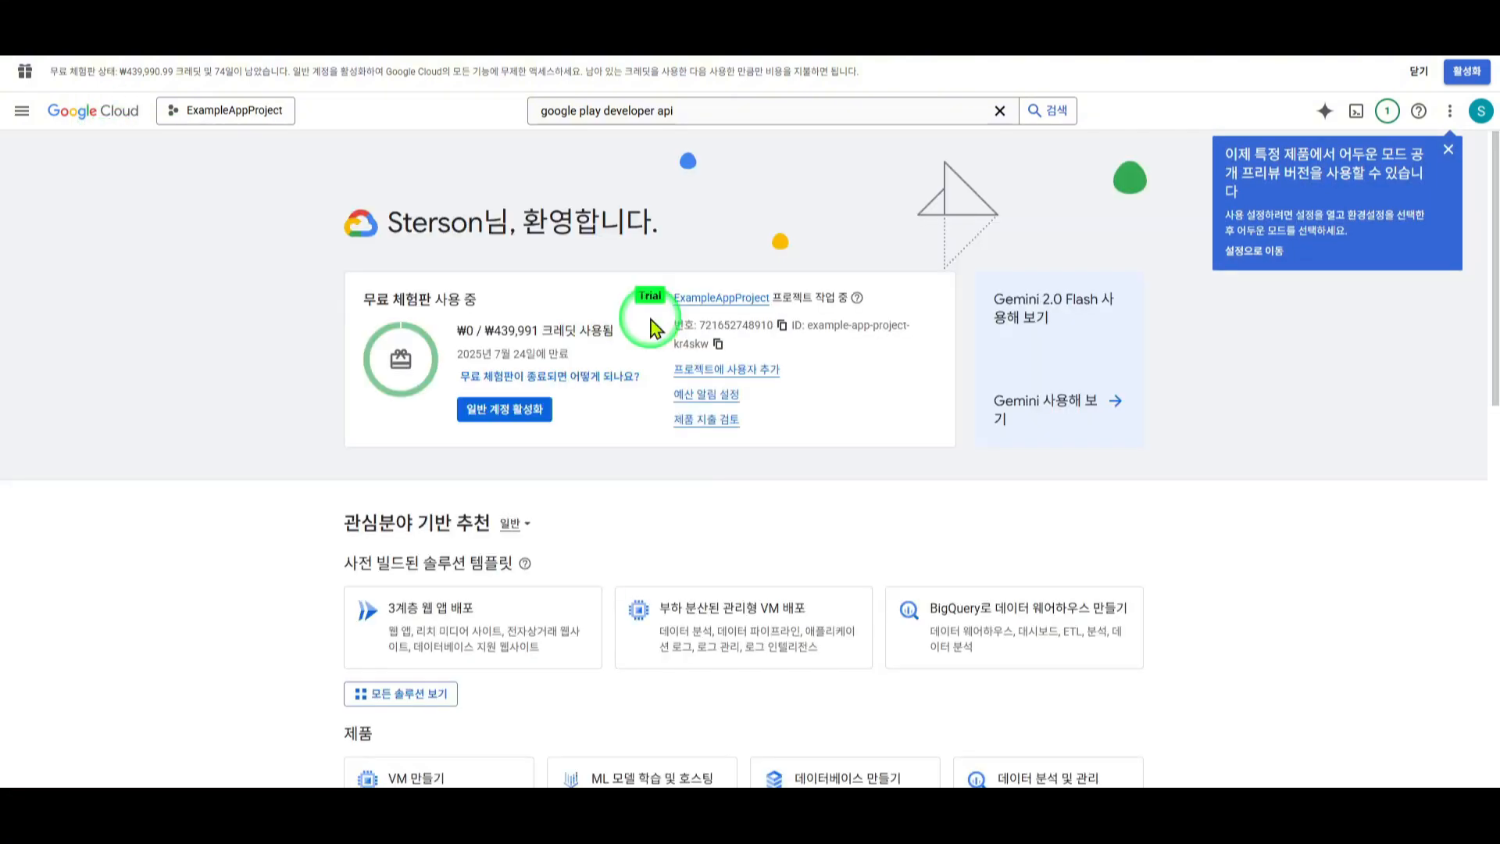
click(746, 297)
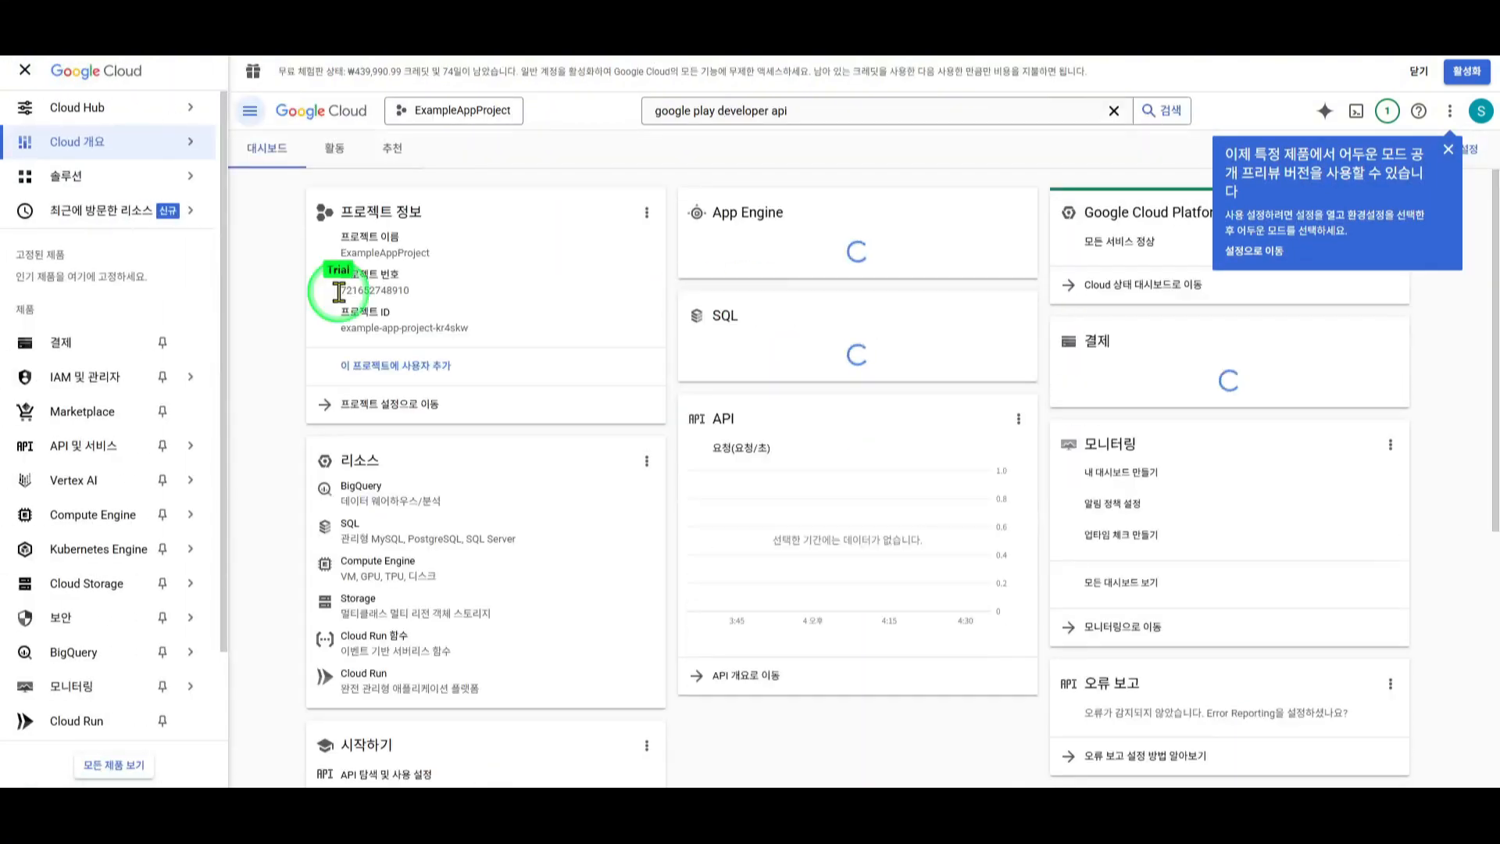
scroll(149, 375, down, 1)
mouse_move(148, 379)
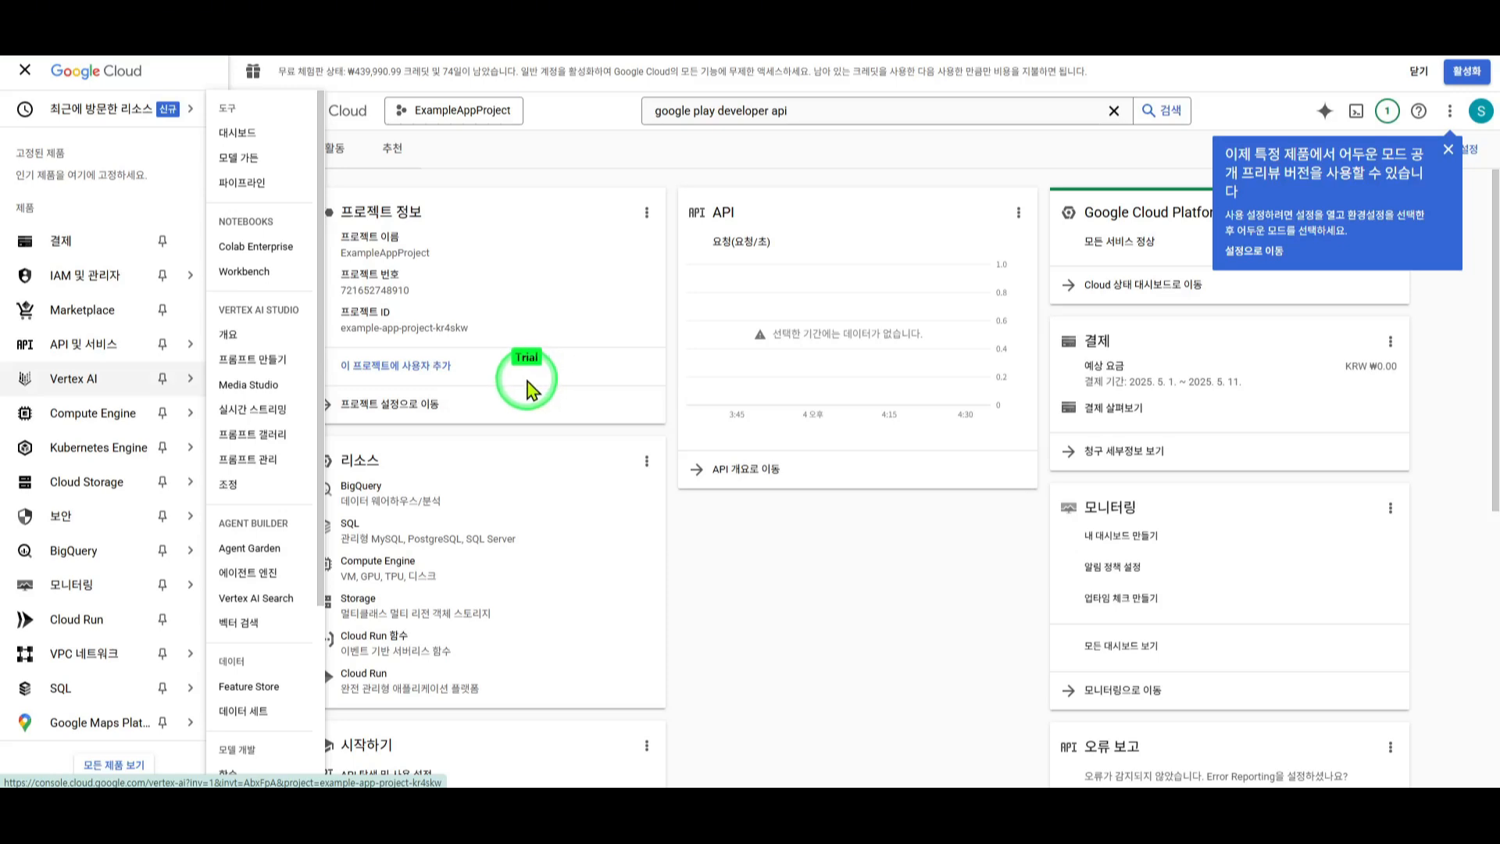
scroll(184, 402, up, 1)
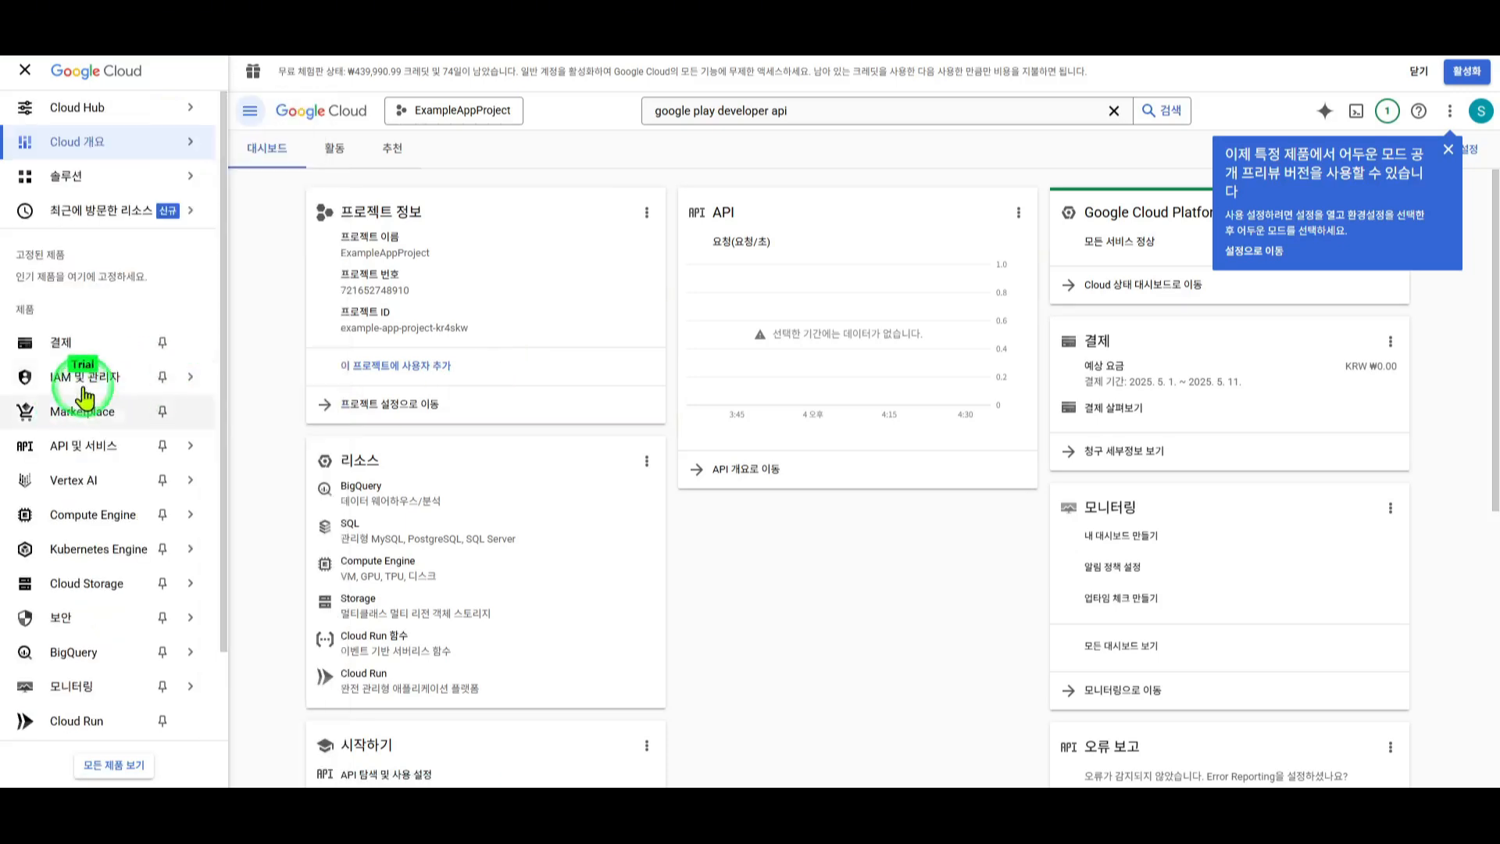
mouse_move(78, 380)
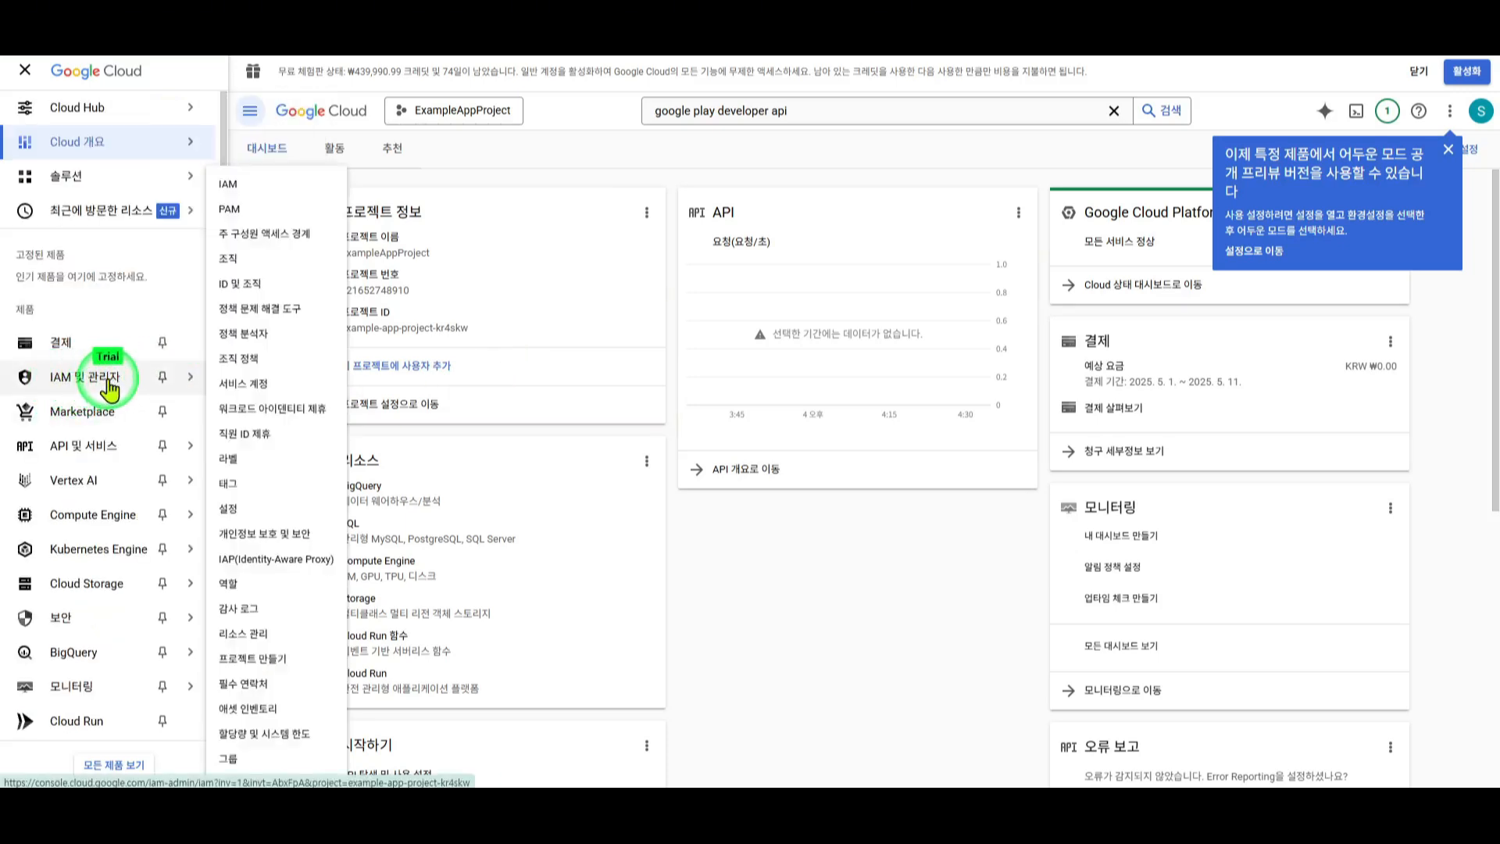
click(108, 382)
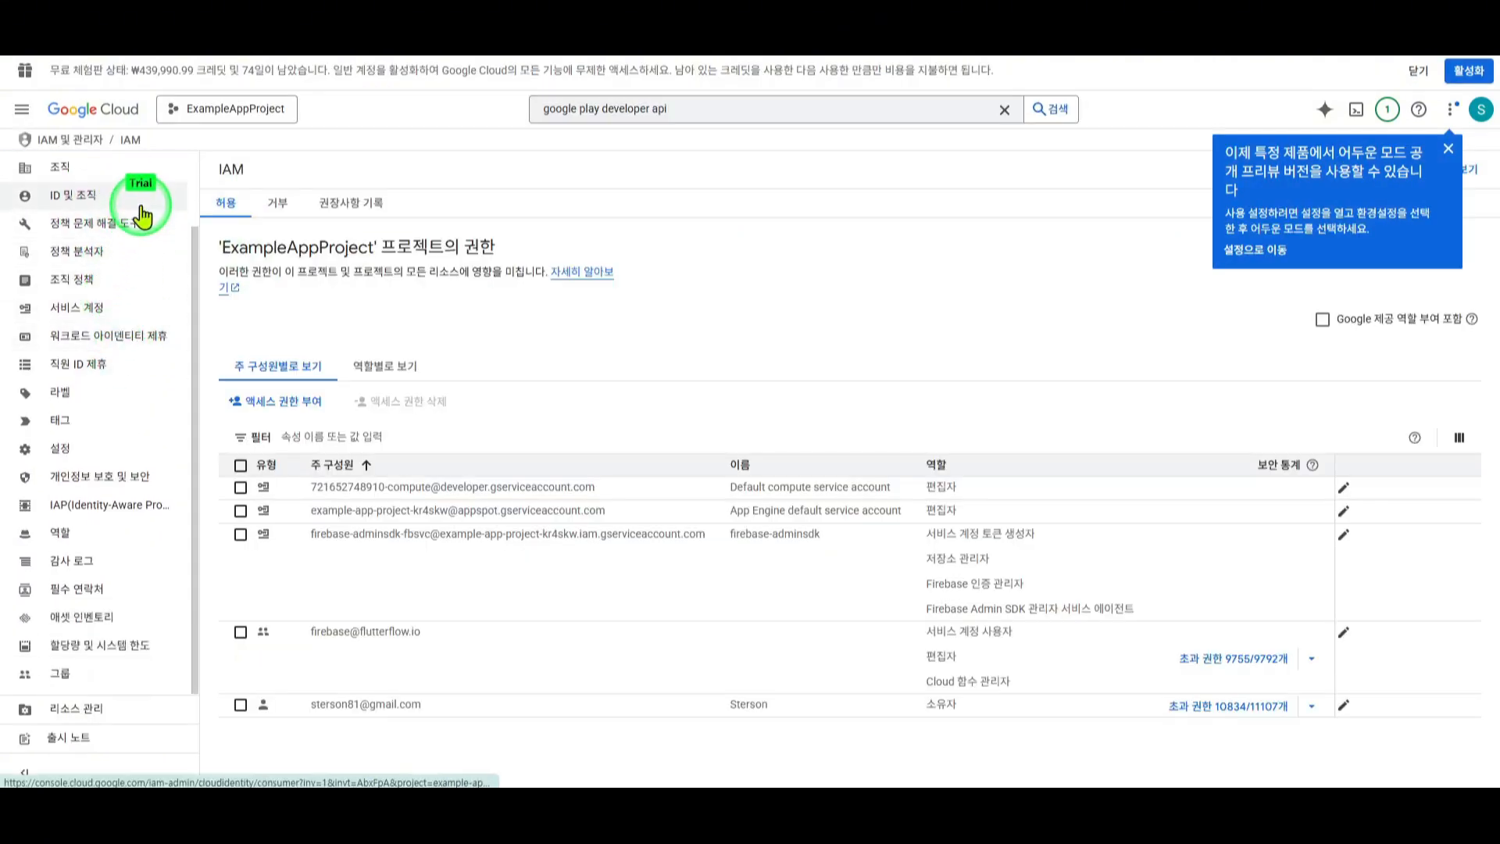
scroll(117, 351, up, 1)
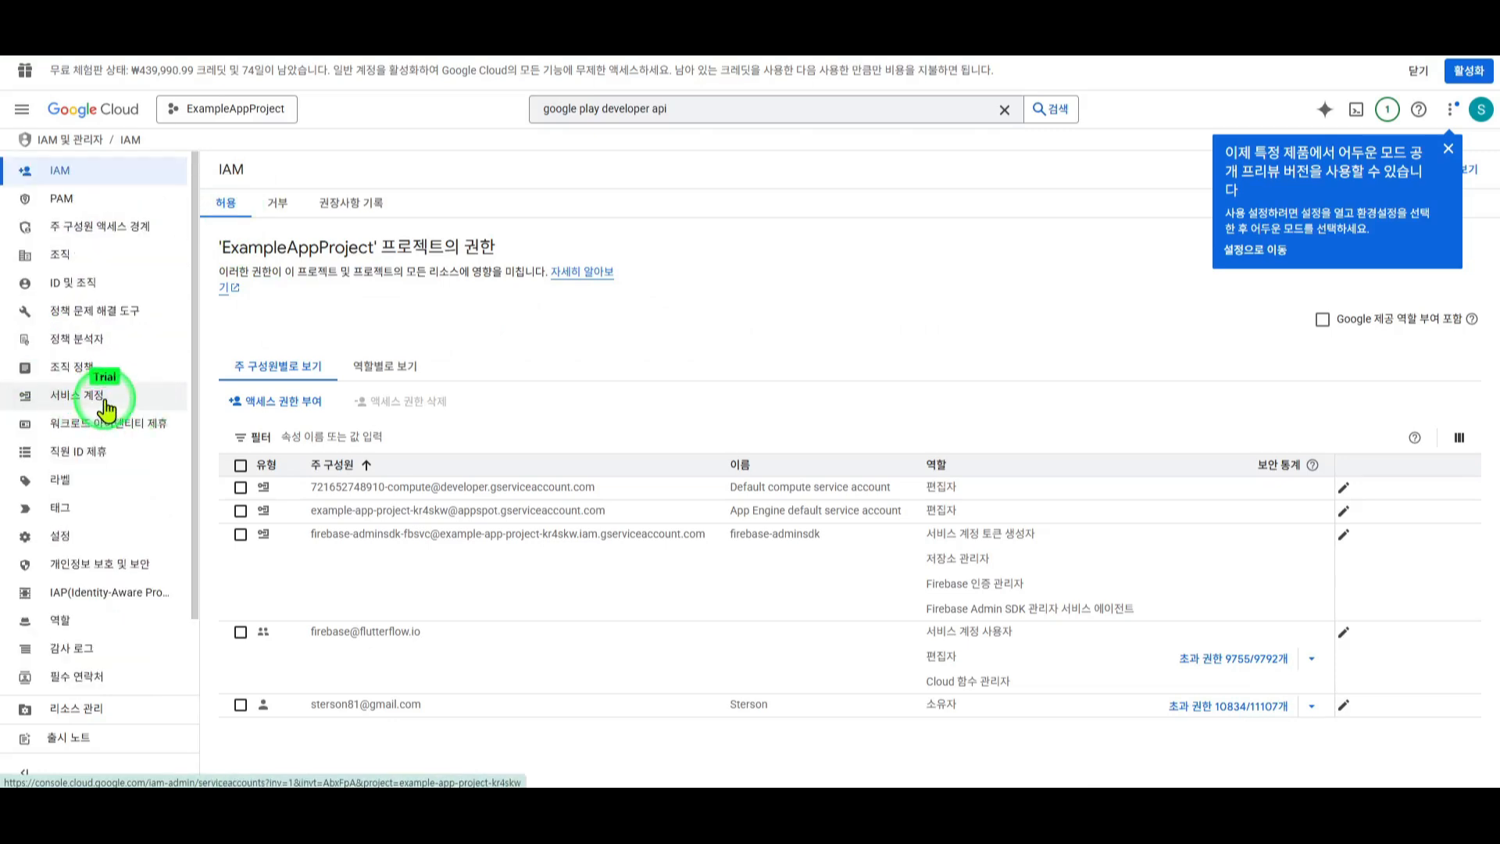
click(99, 404)
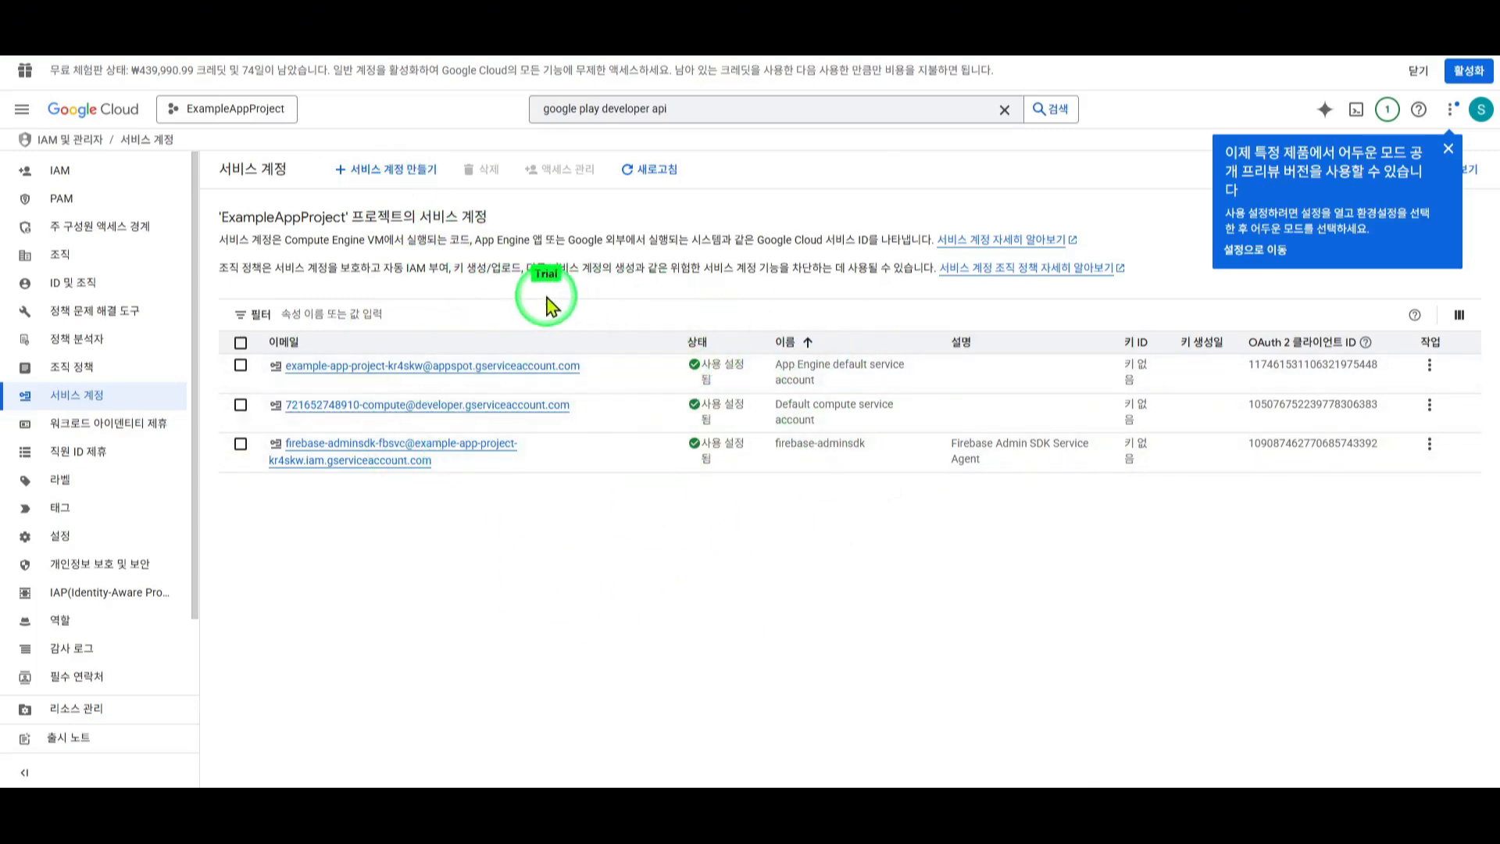
Create a new service account named exampleappproject.
click(391, 175)
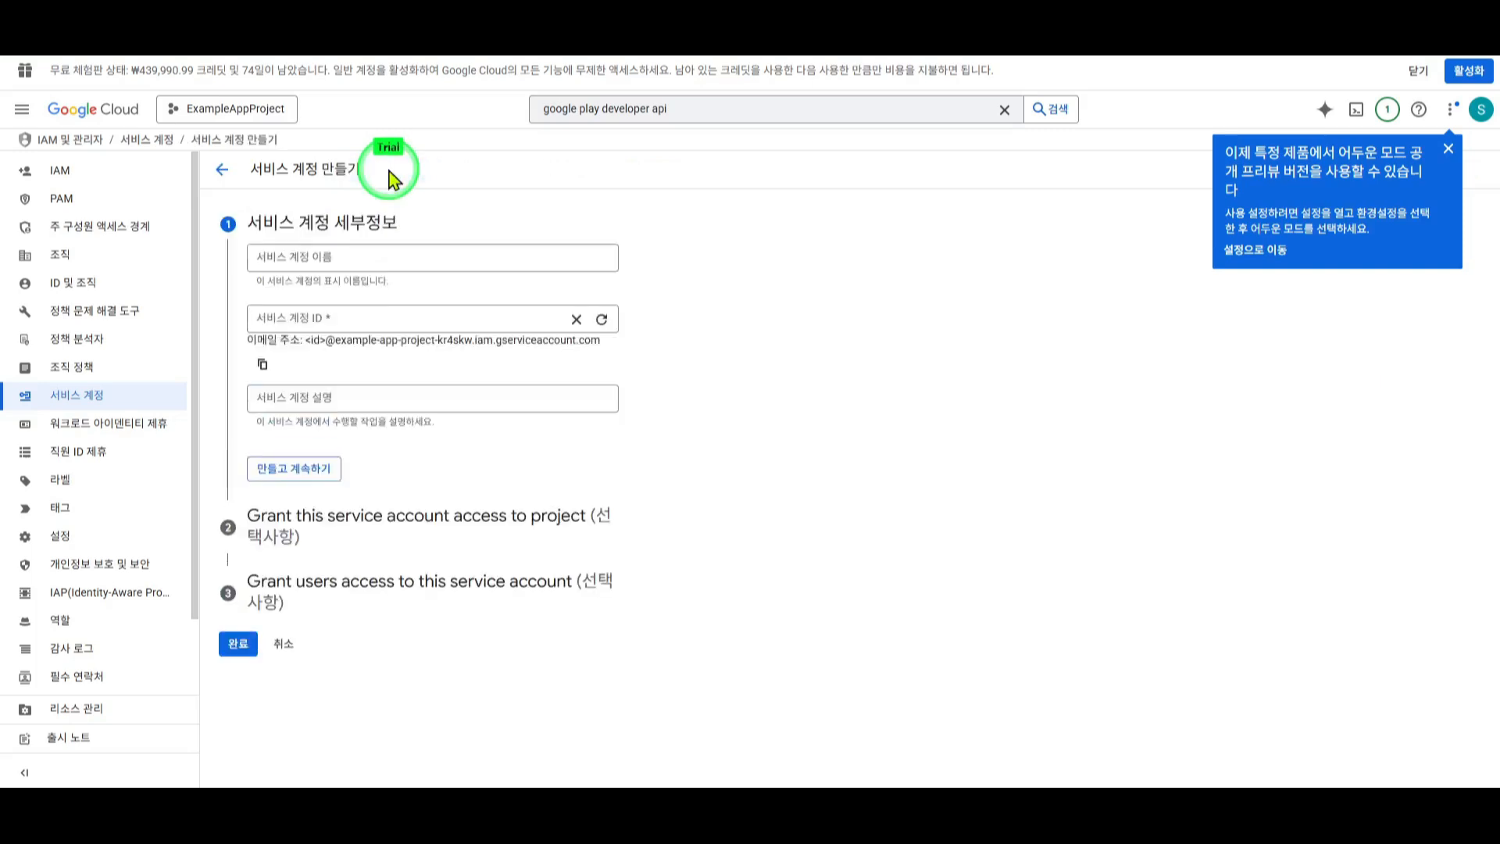
click(398, 250)
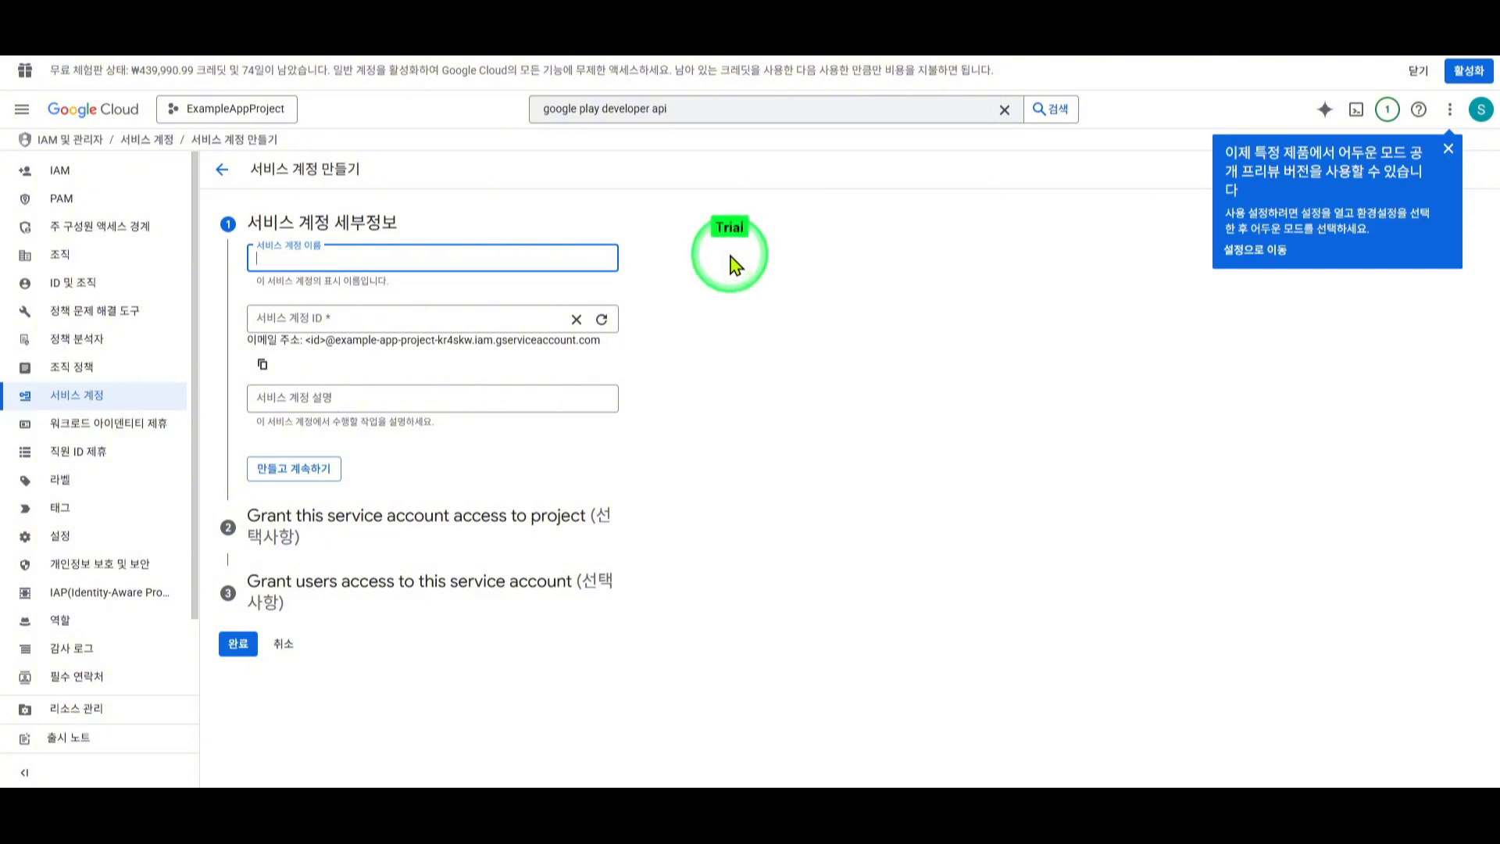
text(exa)
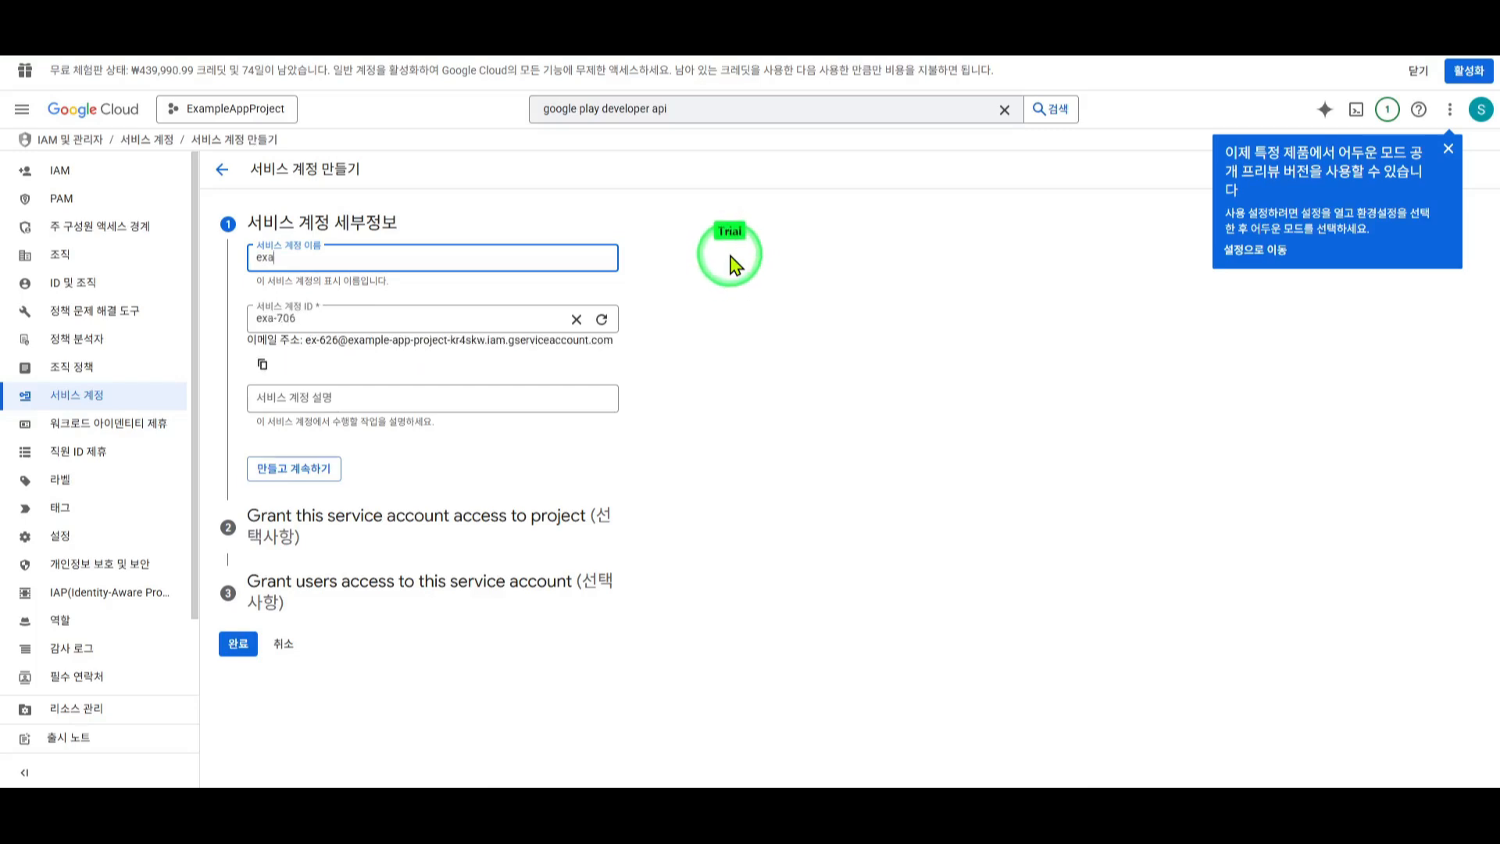
text(mple)
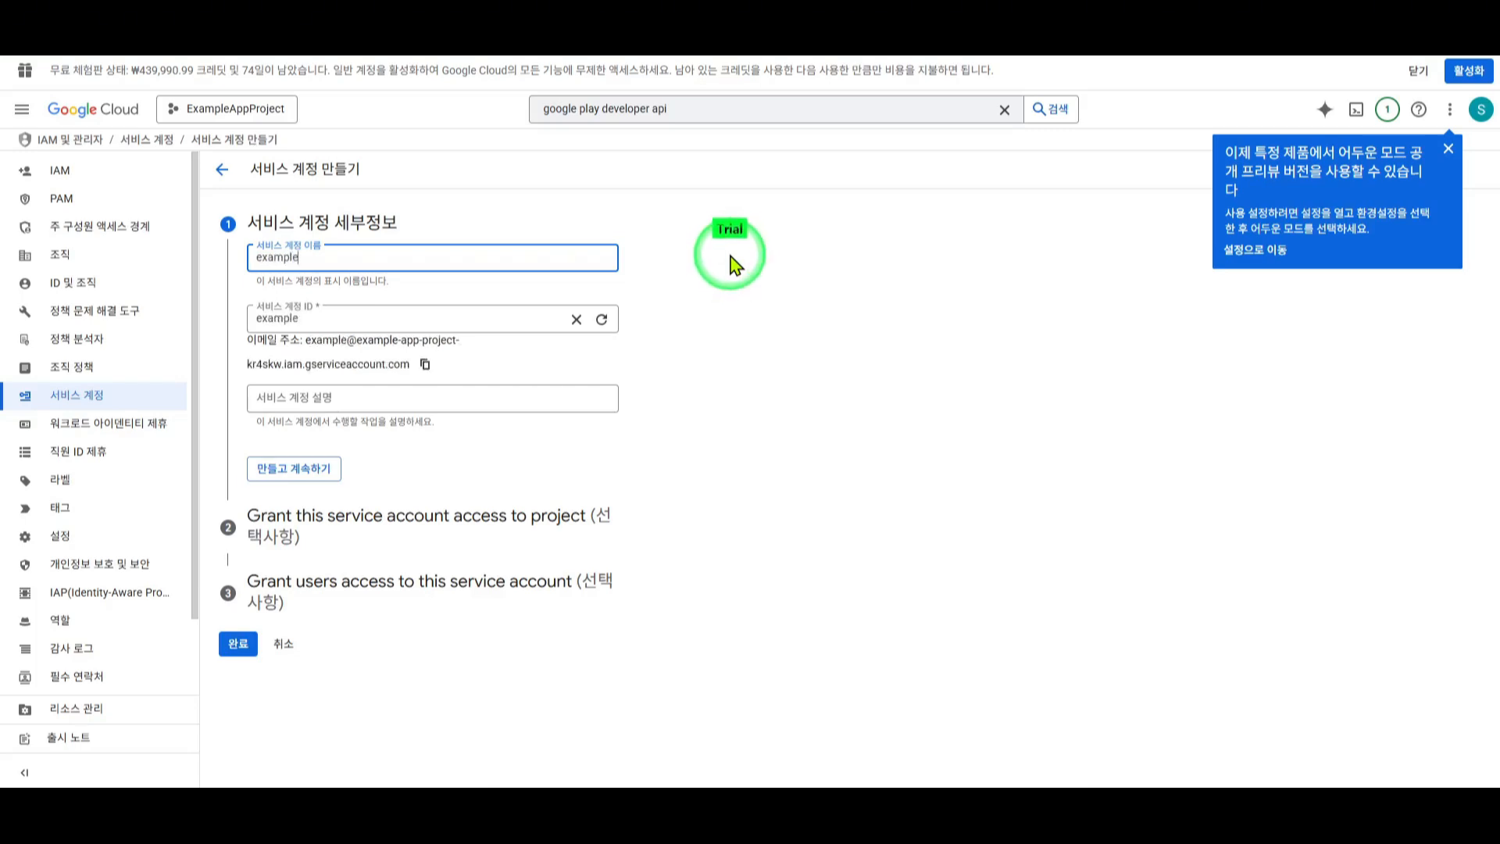
text(app)
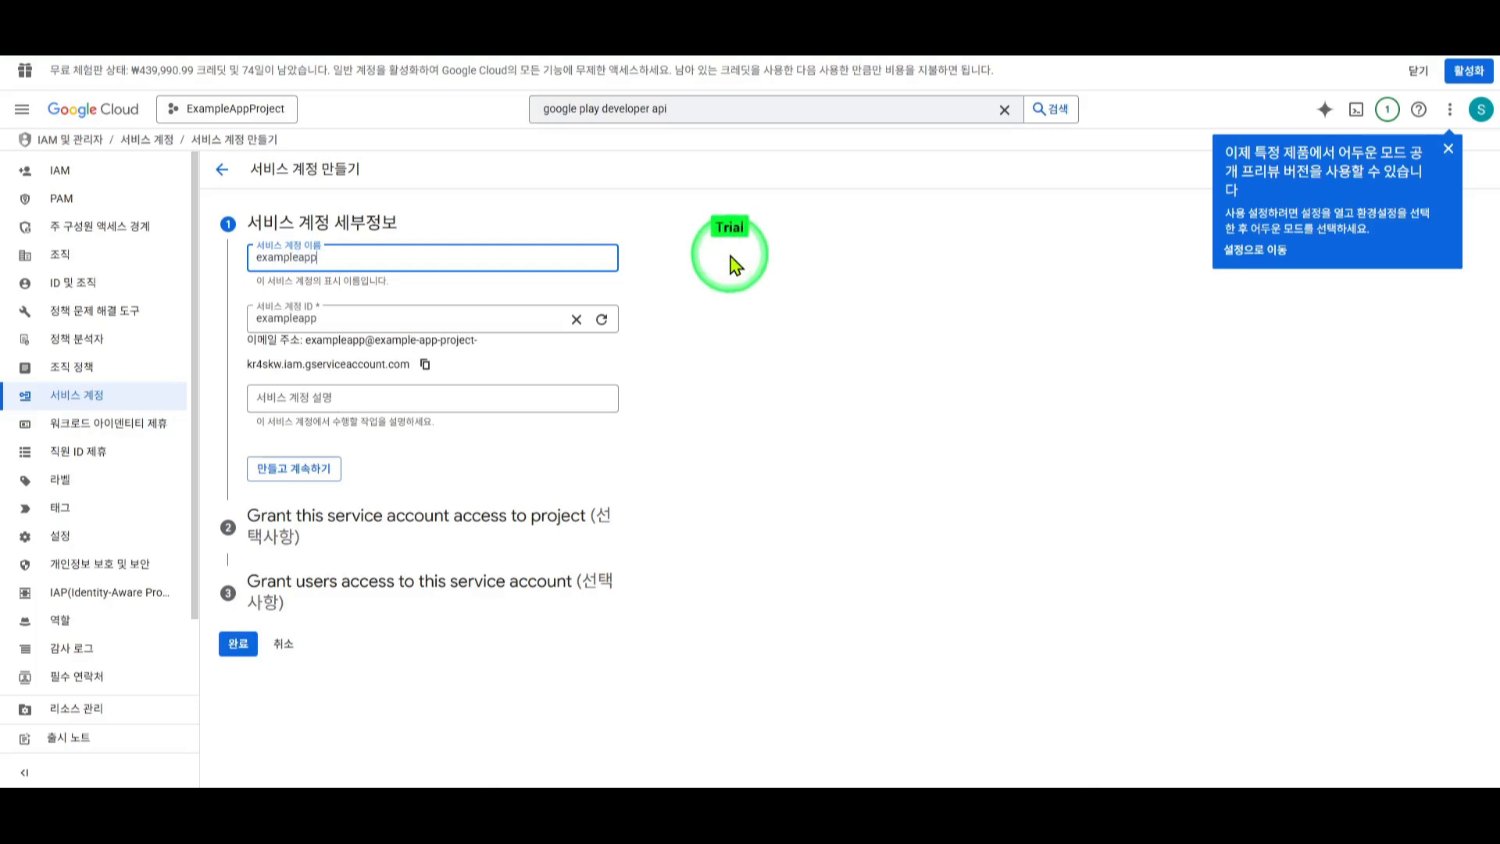
text(proj)
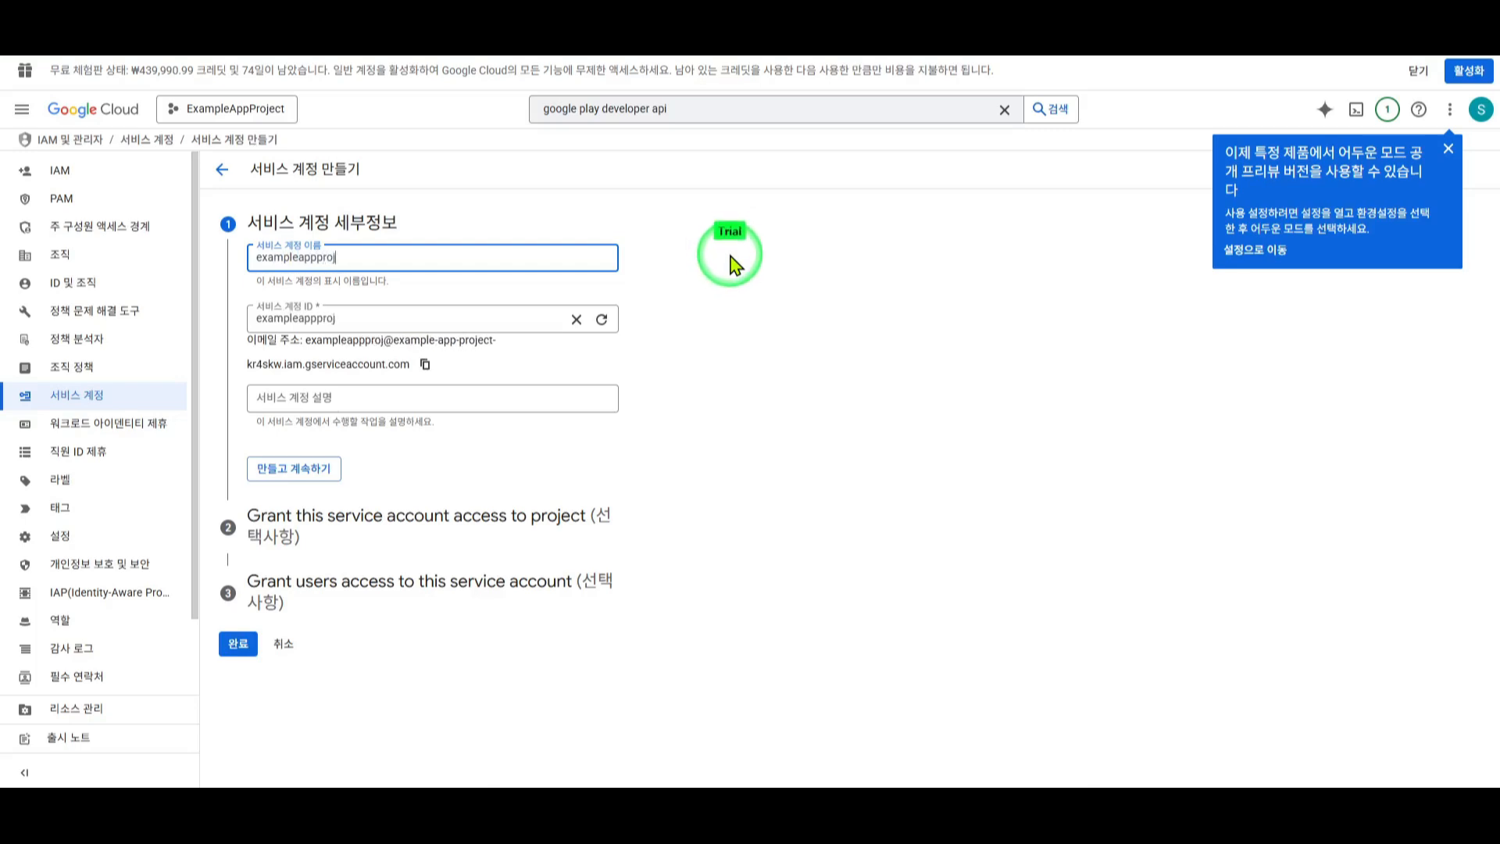
text(ect)
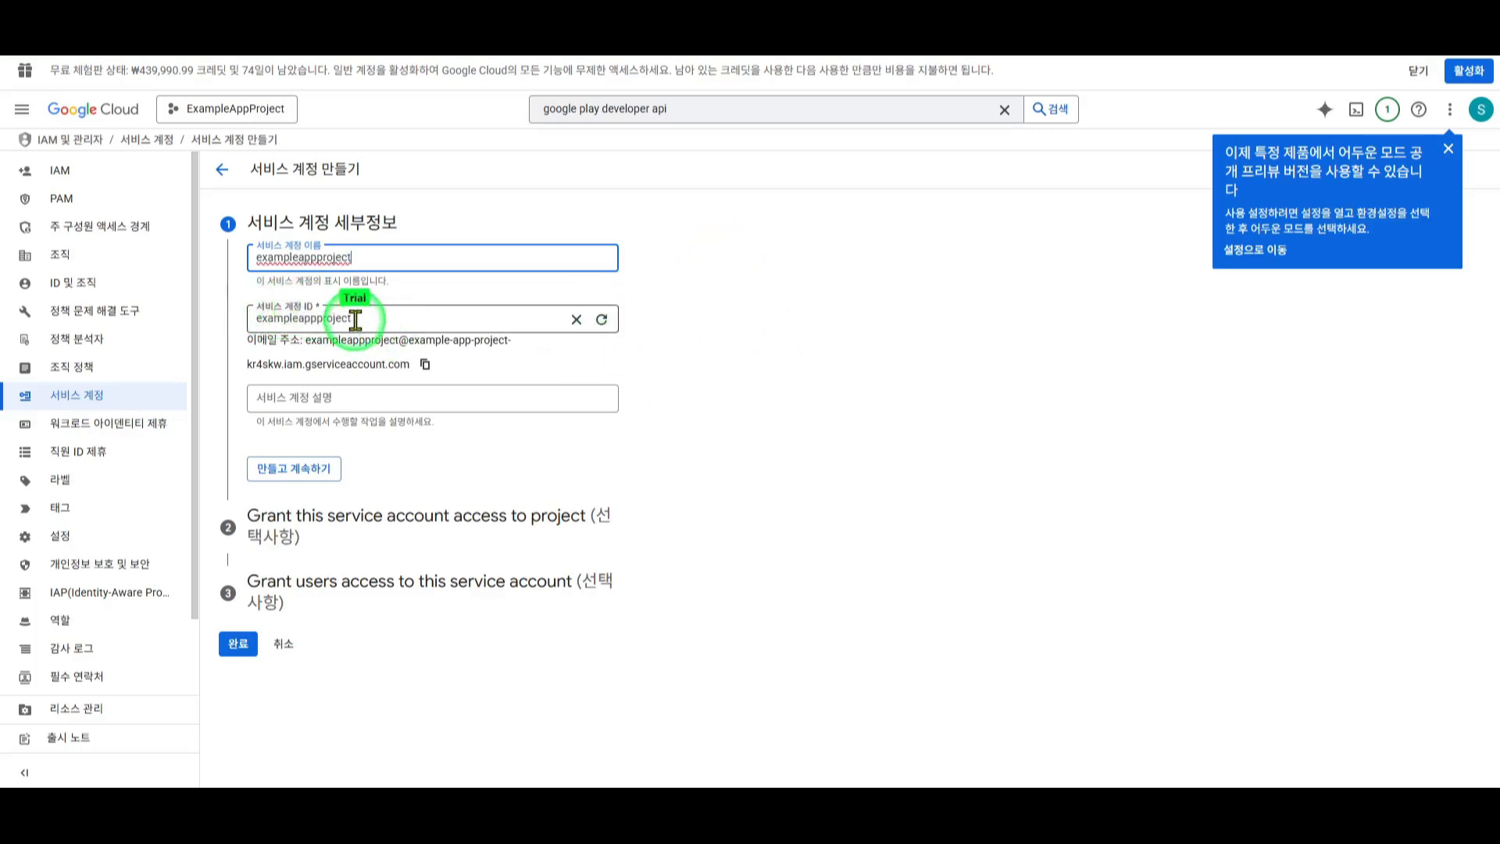
drag(355, 319, 227, 318)
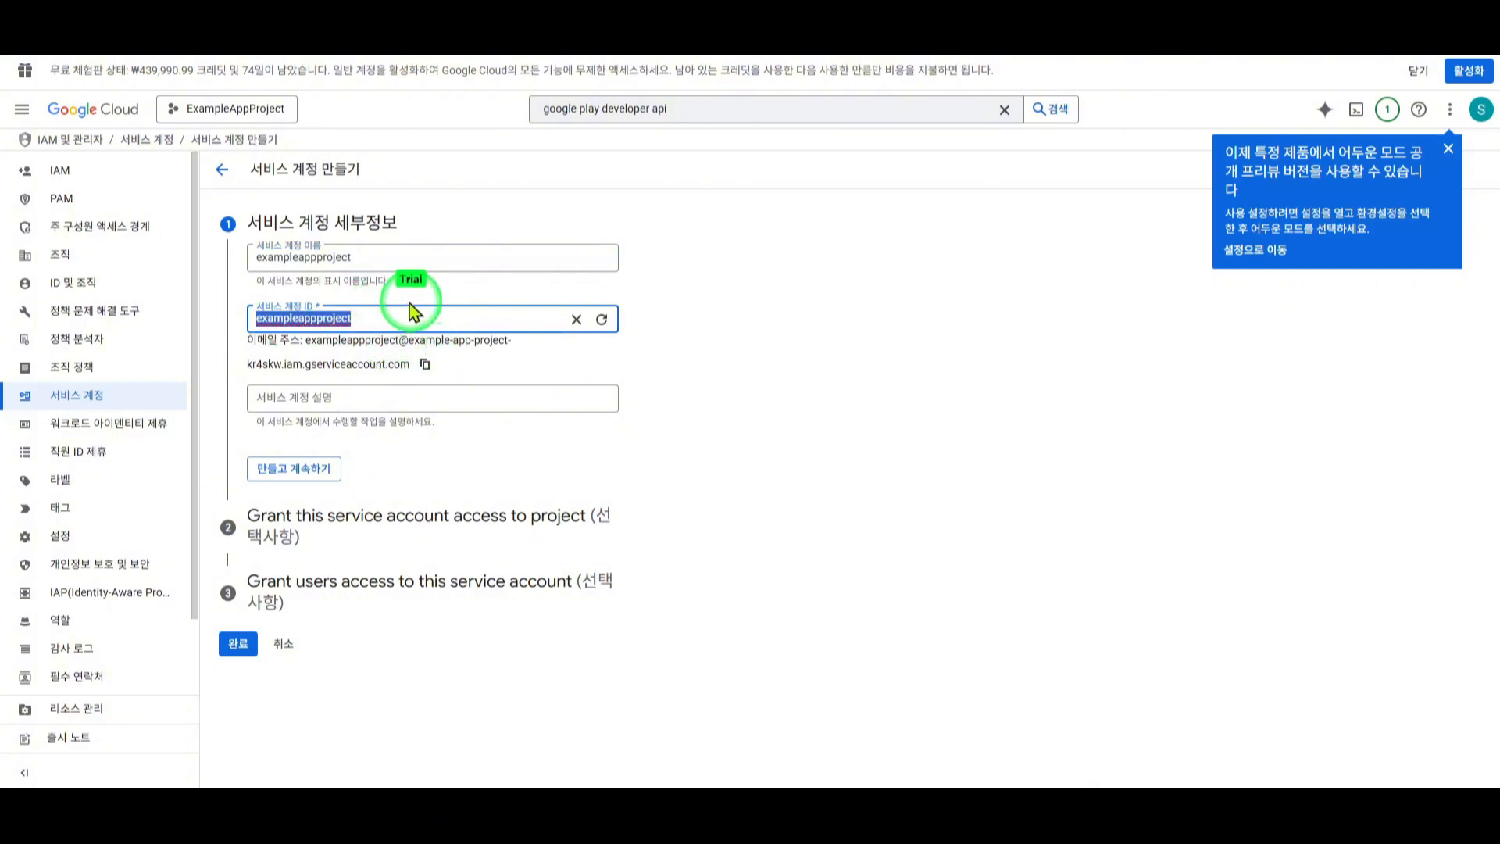
click(311, 471)
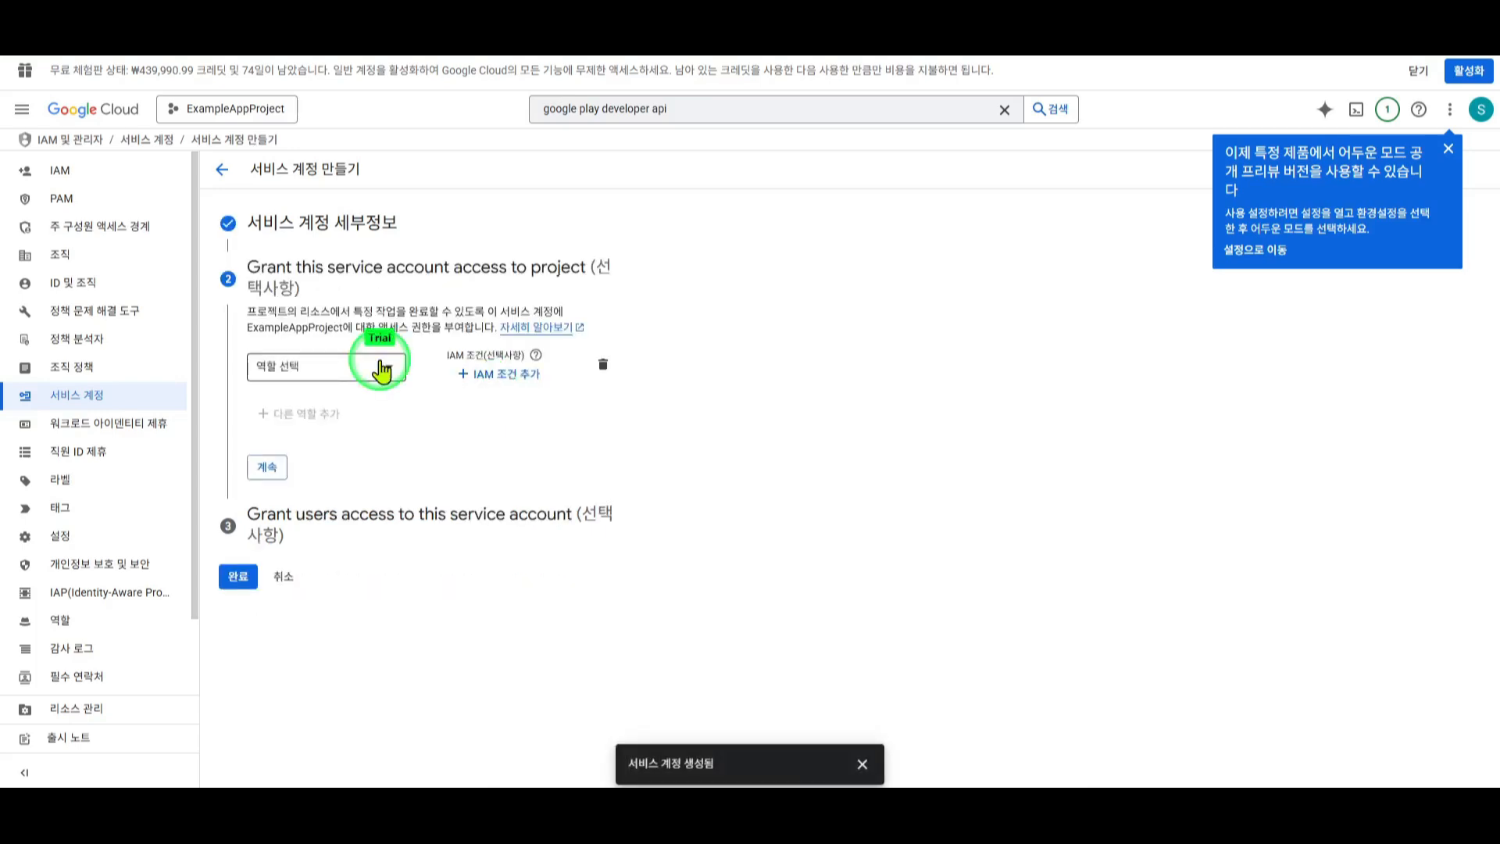
Grant it the 서비스 계정 사용자 role and continue to step 3.
click(382, 370)
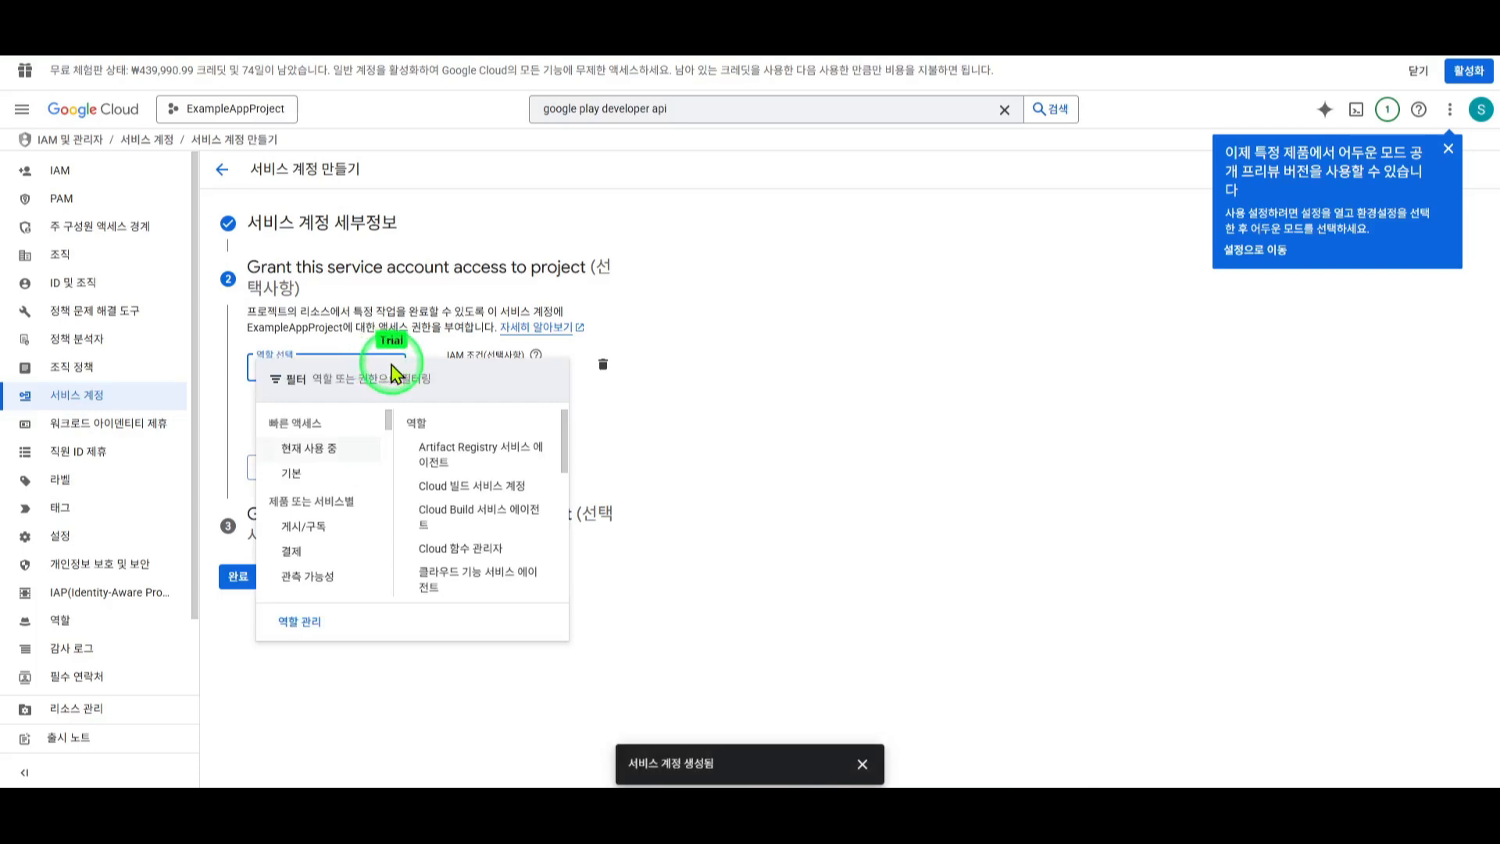
click(292, 435)
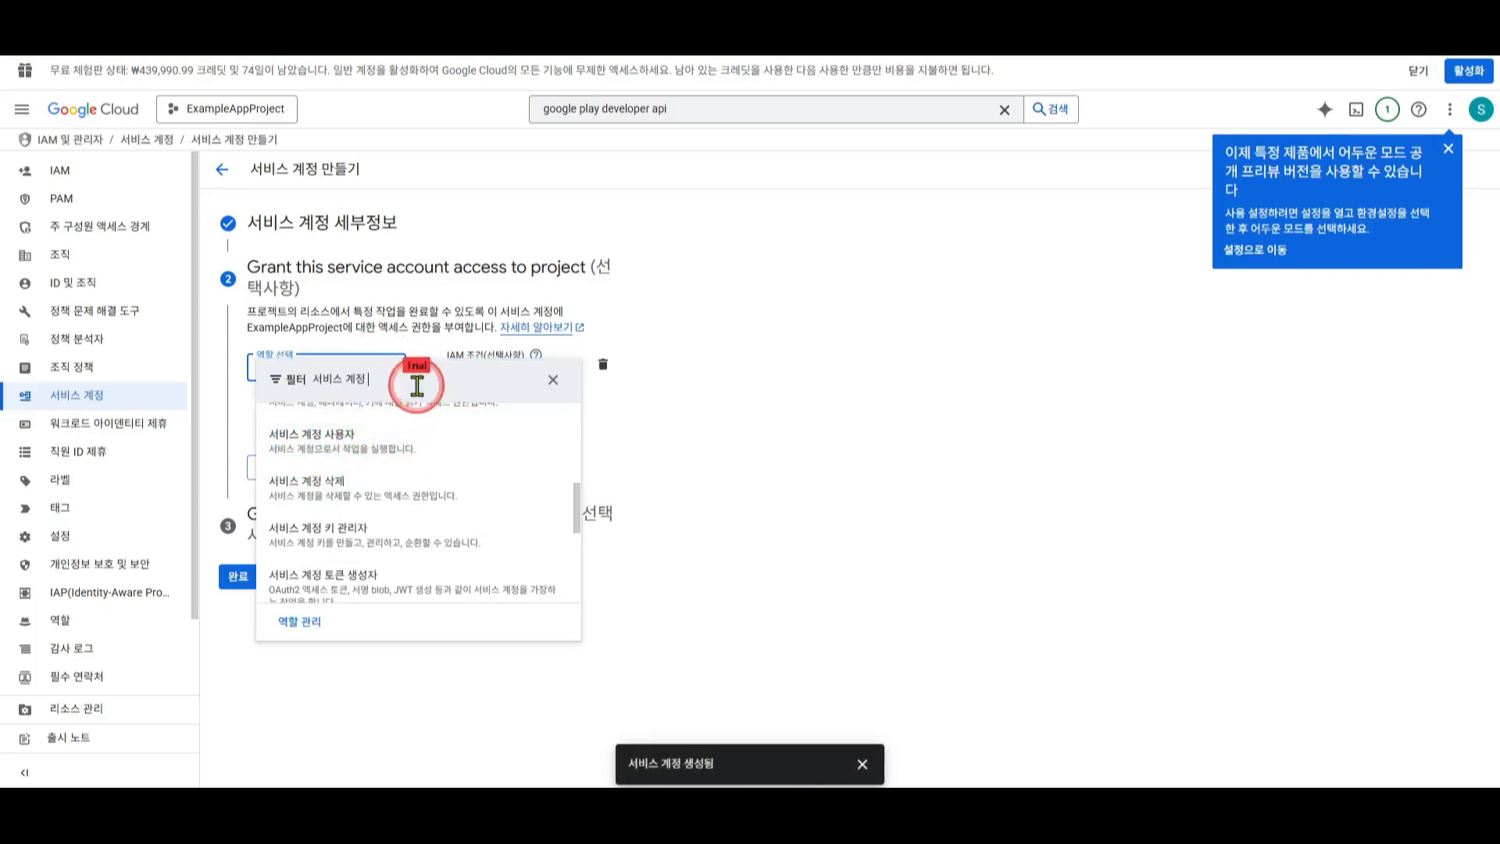
text(생)
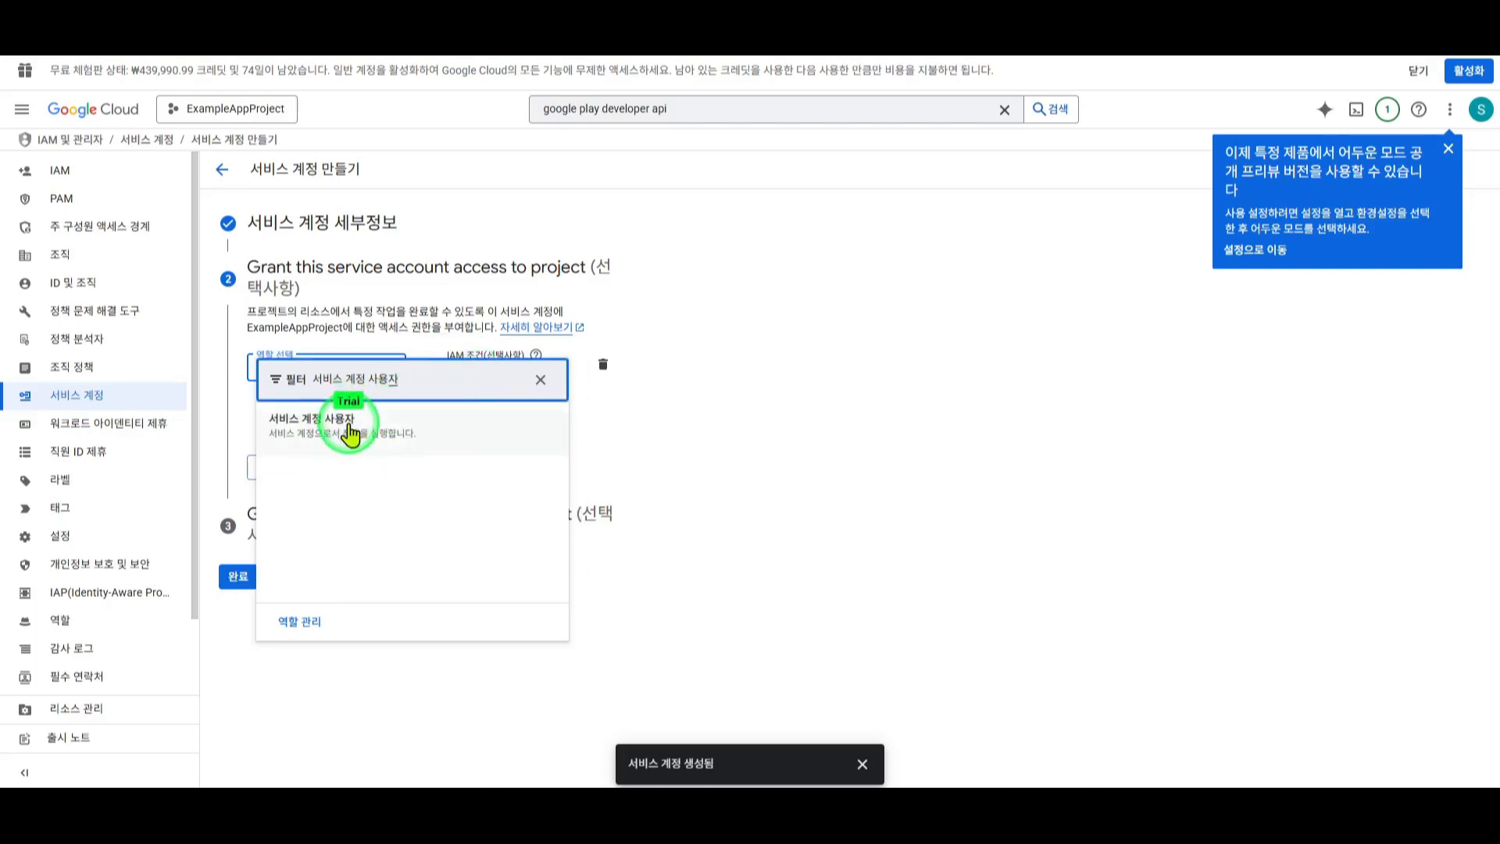
click(349, 432)
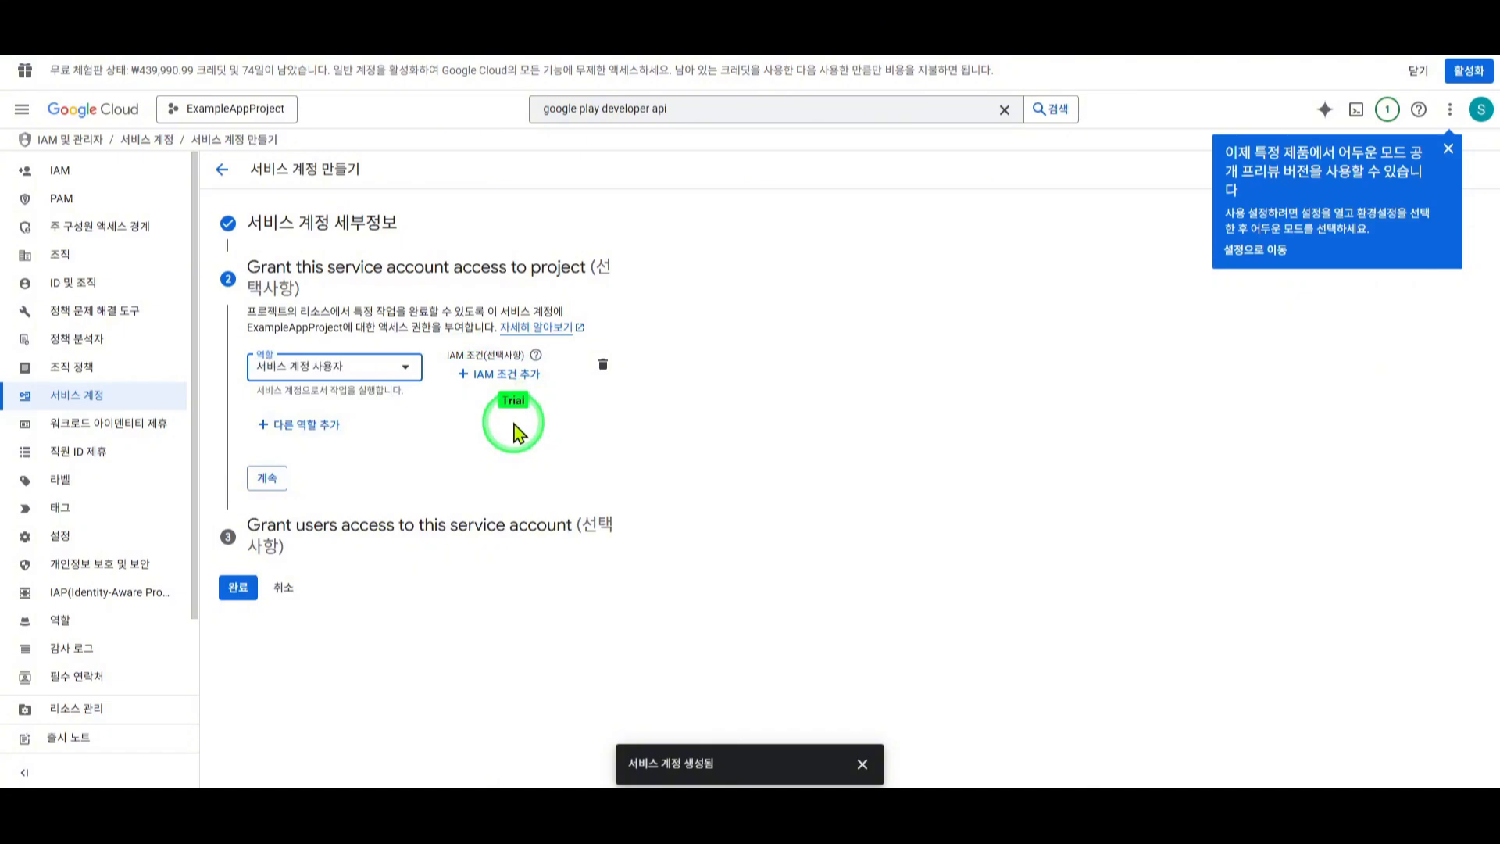
click(268, 486)
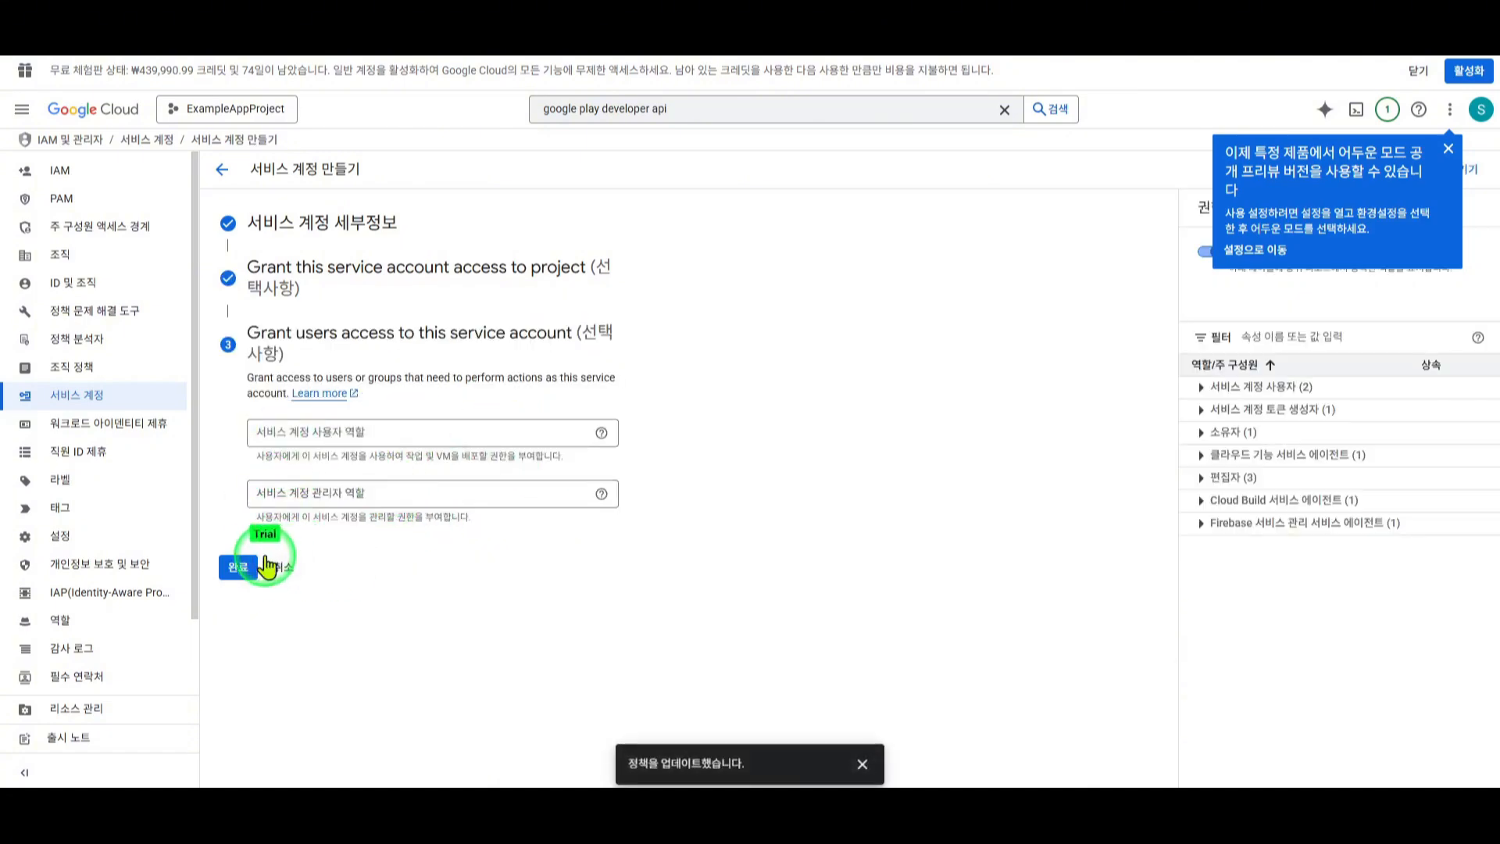
Finish the service account and create a new JSON private key for it.
click(242, 569)
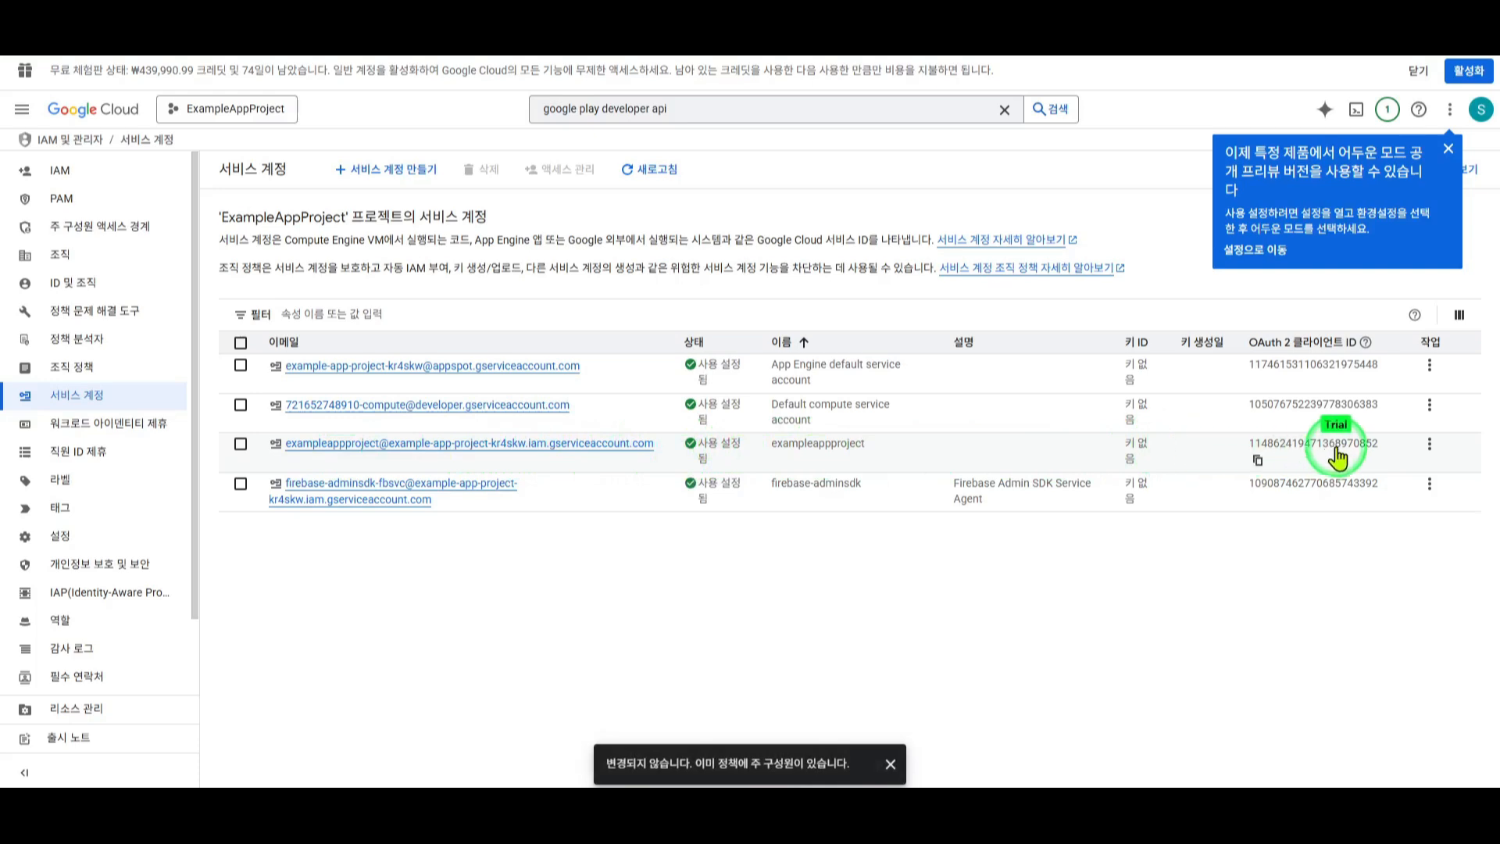
click(1432, 445)
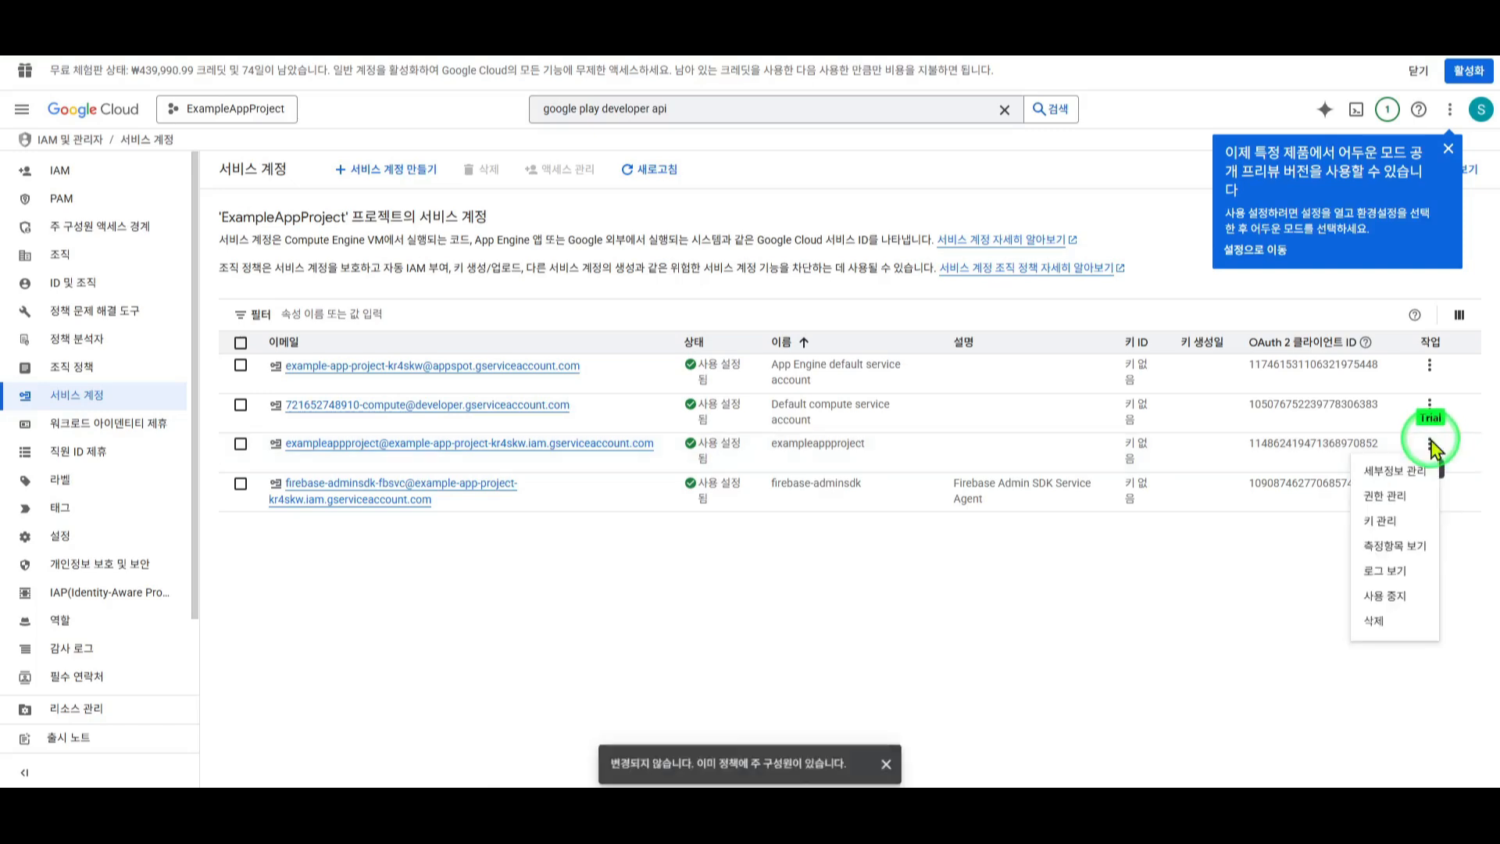
click(1382, 524)
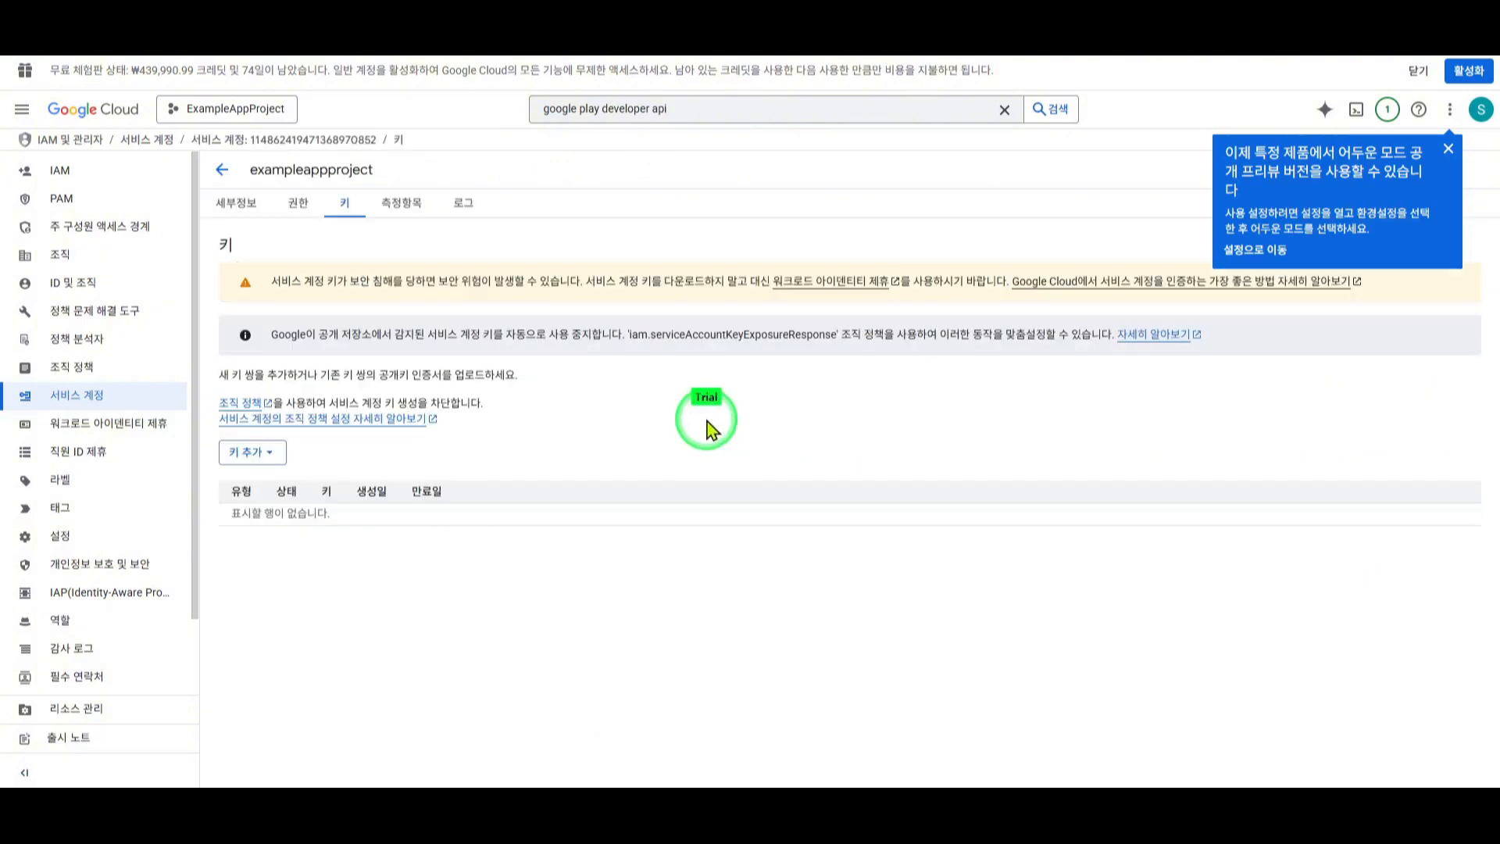
click(262, 457)
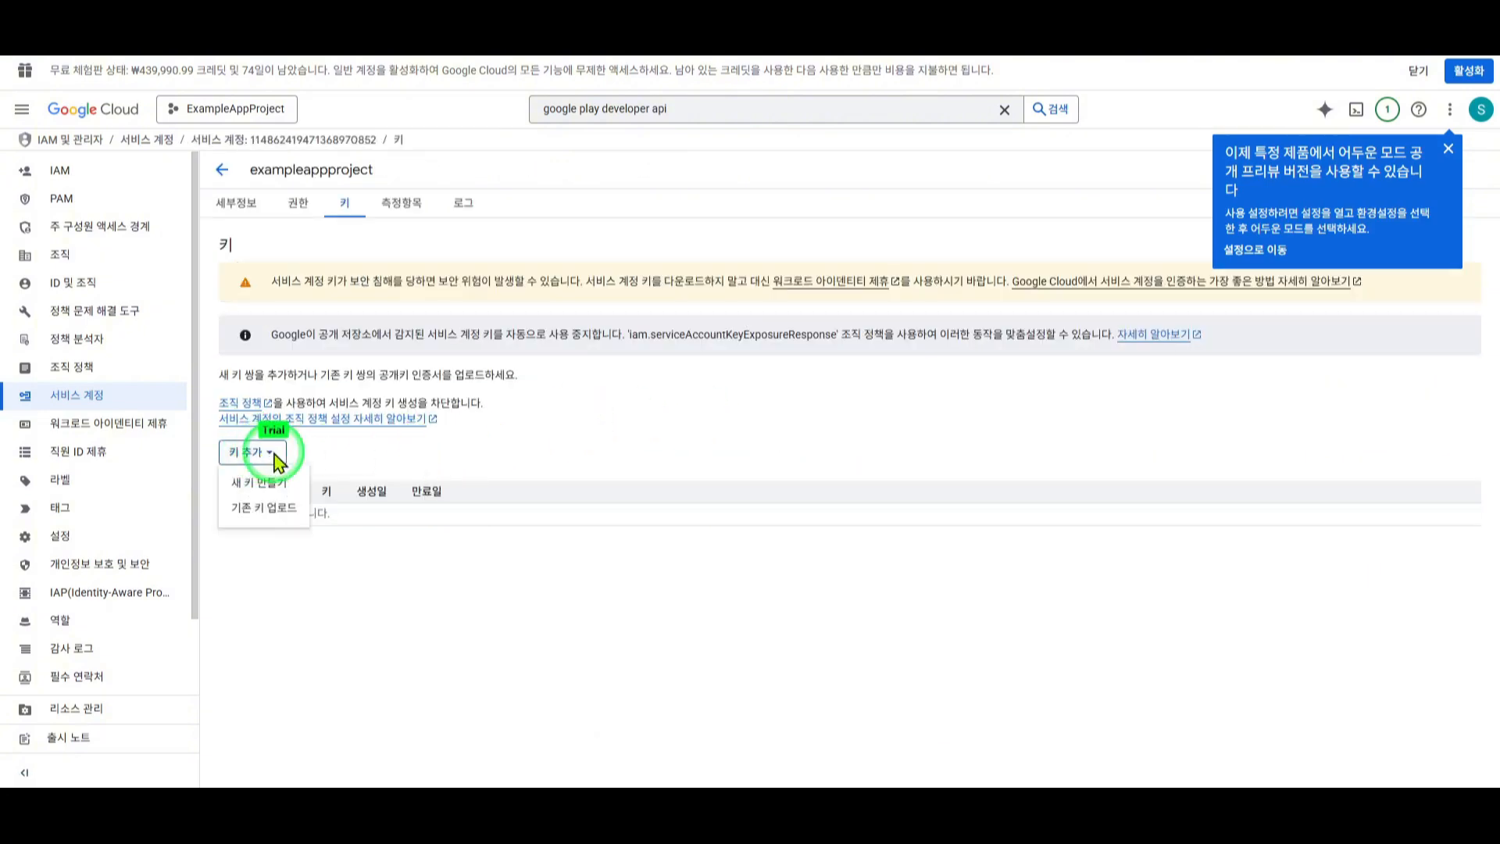
click(264, 481)
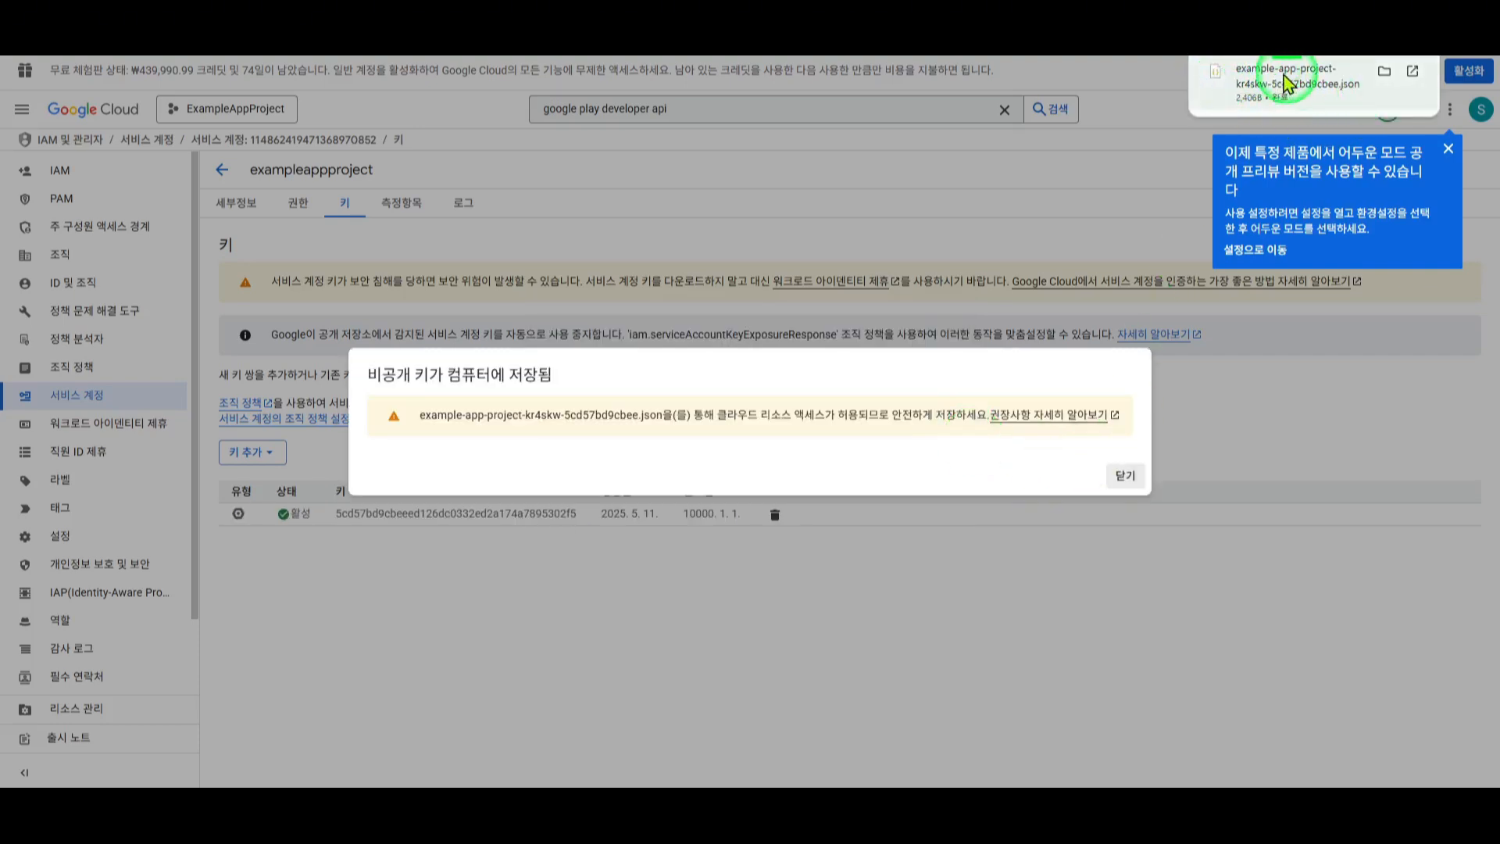
click(1133, 477)
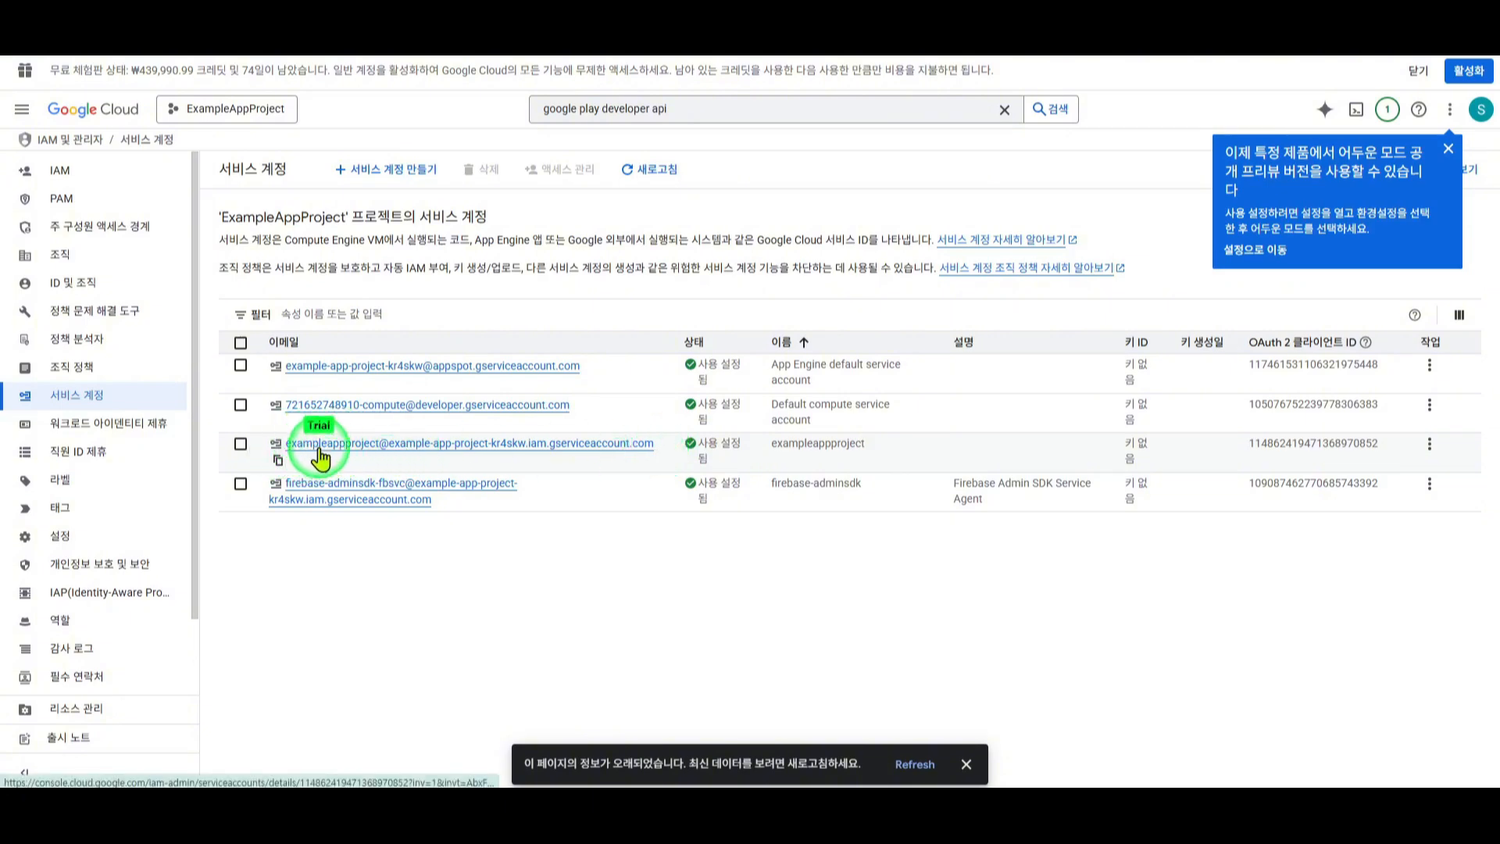
Copy the service account e-mail, then open Play Console's 사용자 및 권한 page.
click(279, 468)
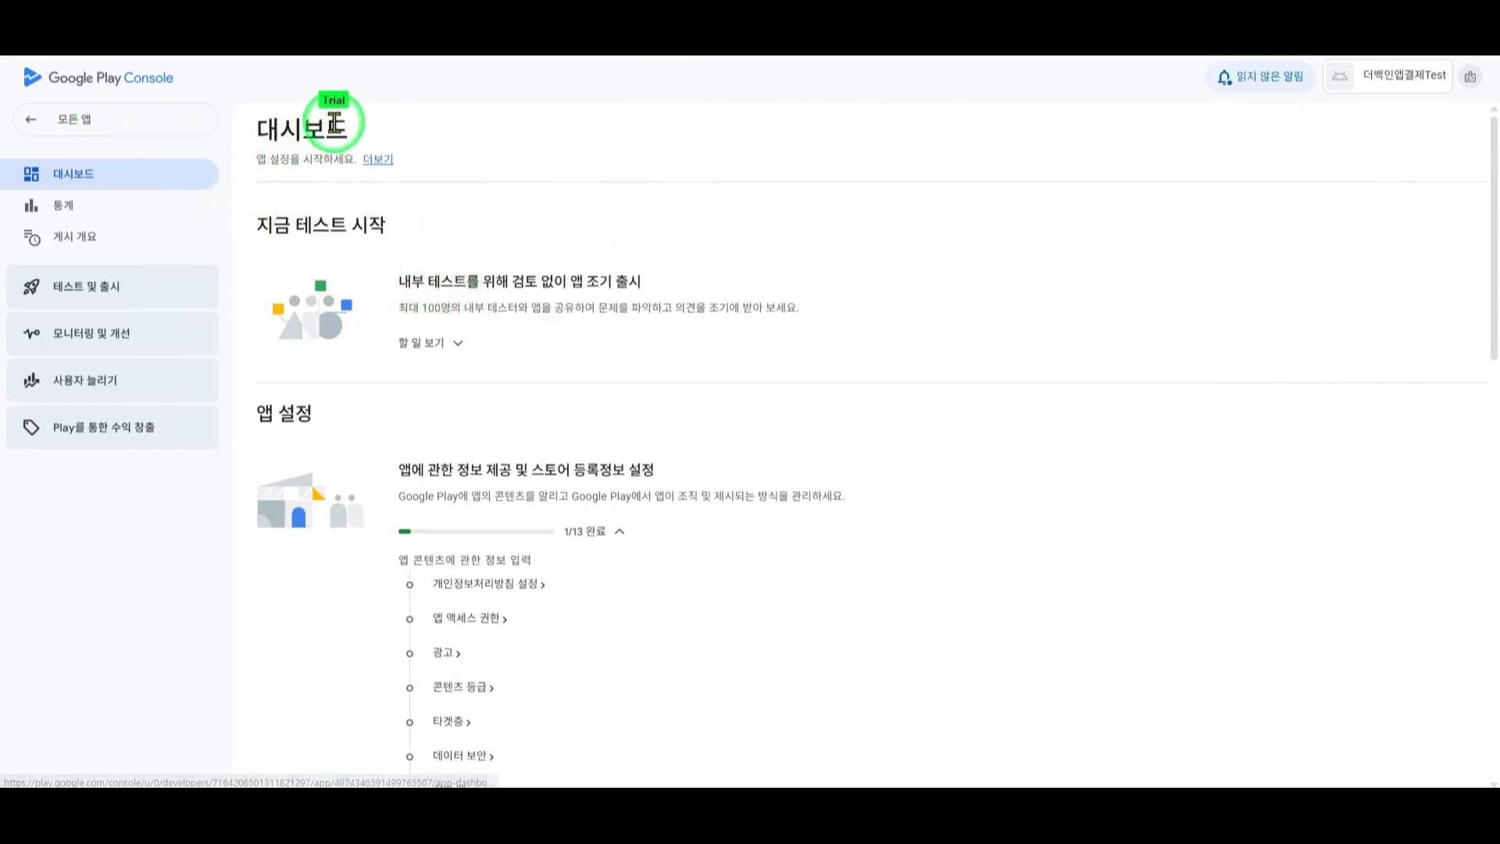
click(81, 123)
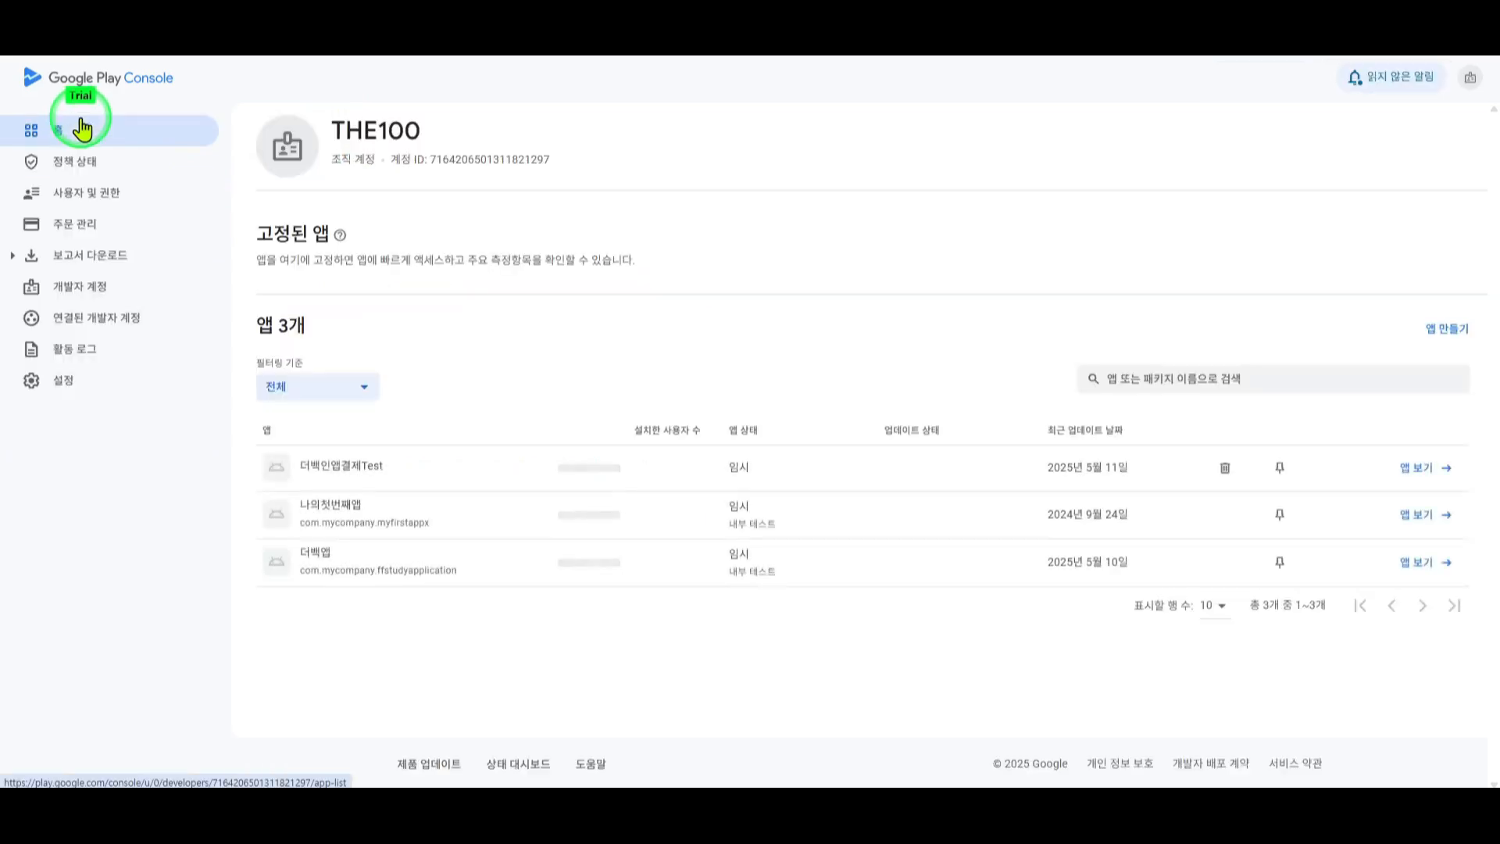
click(119, 197)
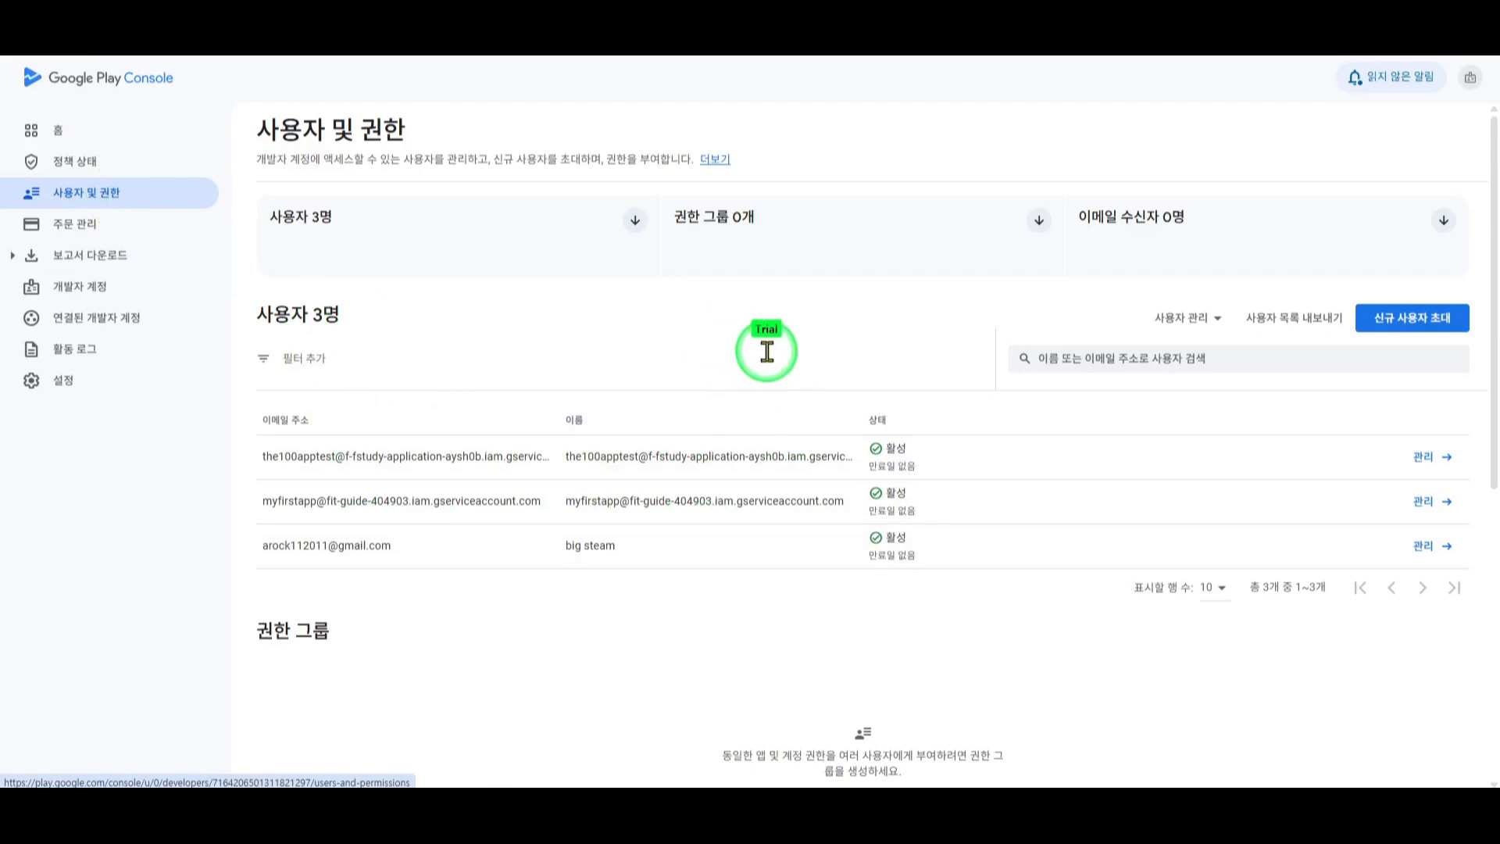
Start a new user invitation for the pasted service account e-mail with access to 더백인앱결제Test.
click(1413, 328)
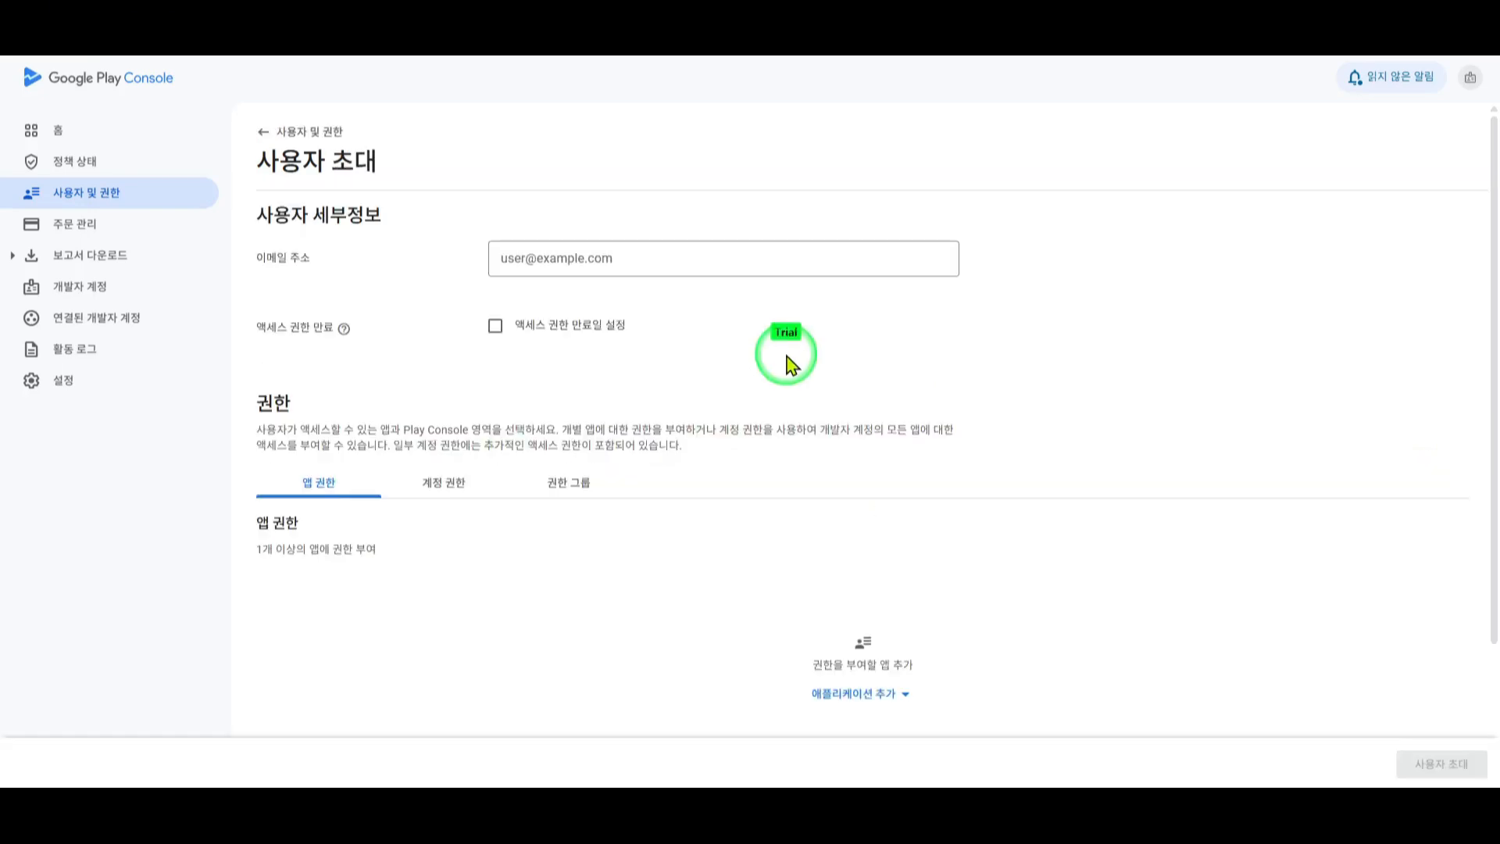
click(551, 252)
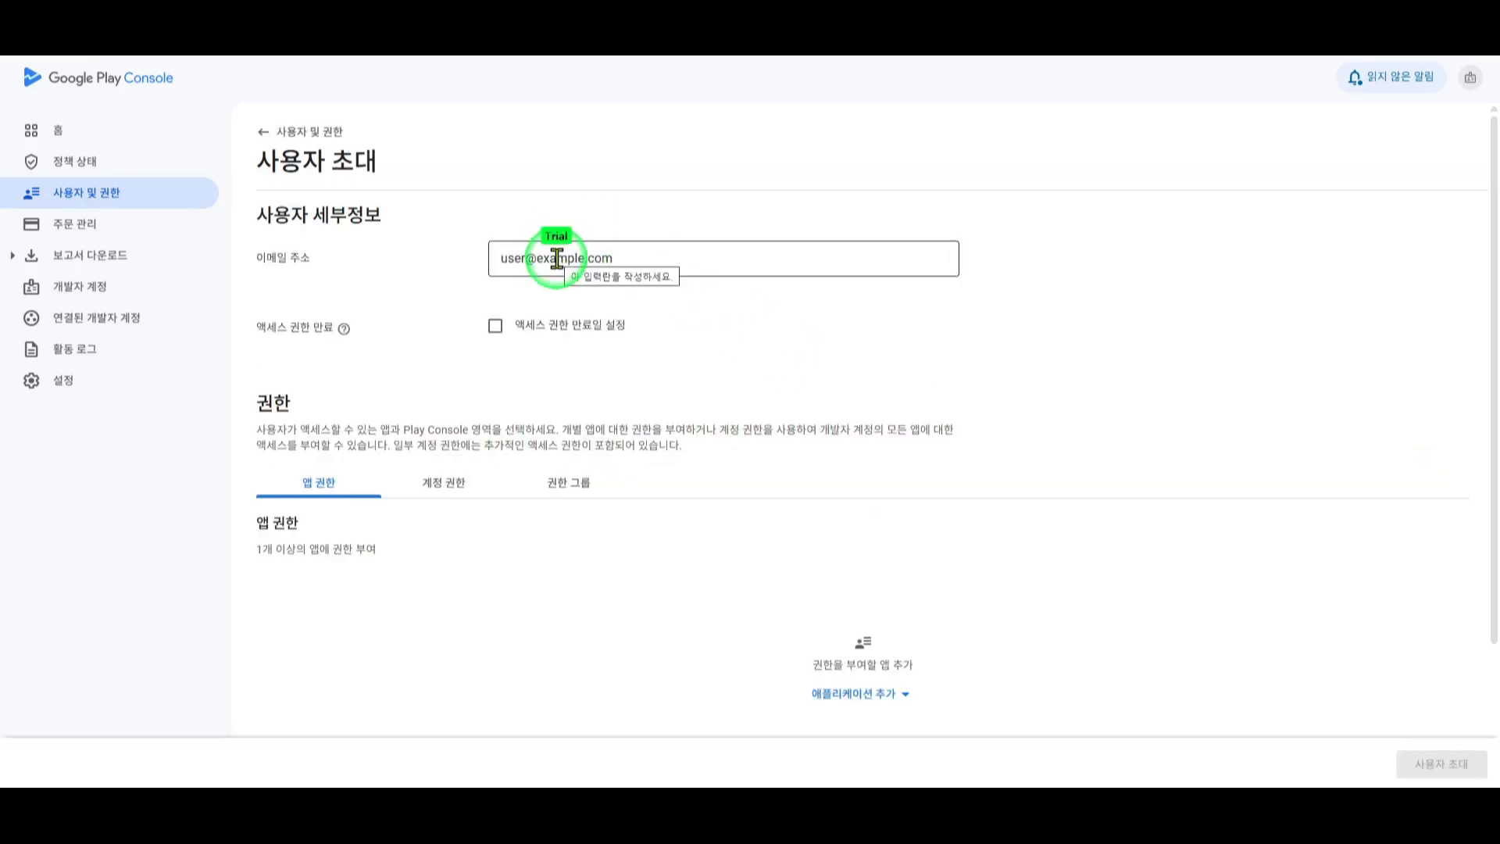
click(553, 258)
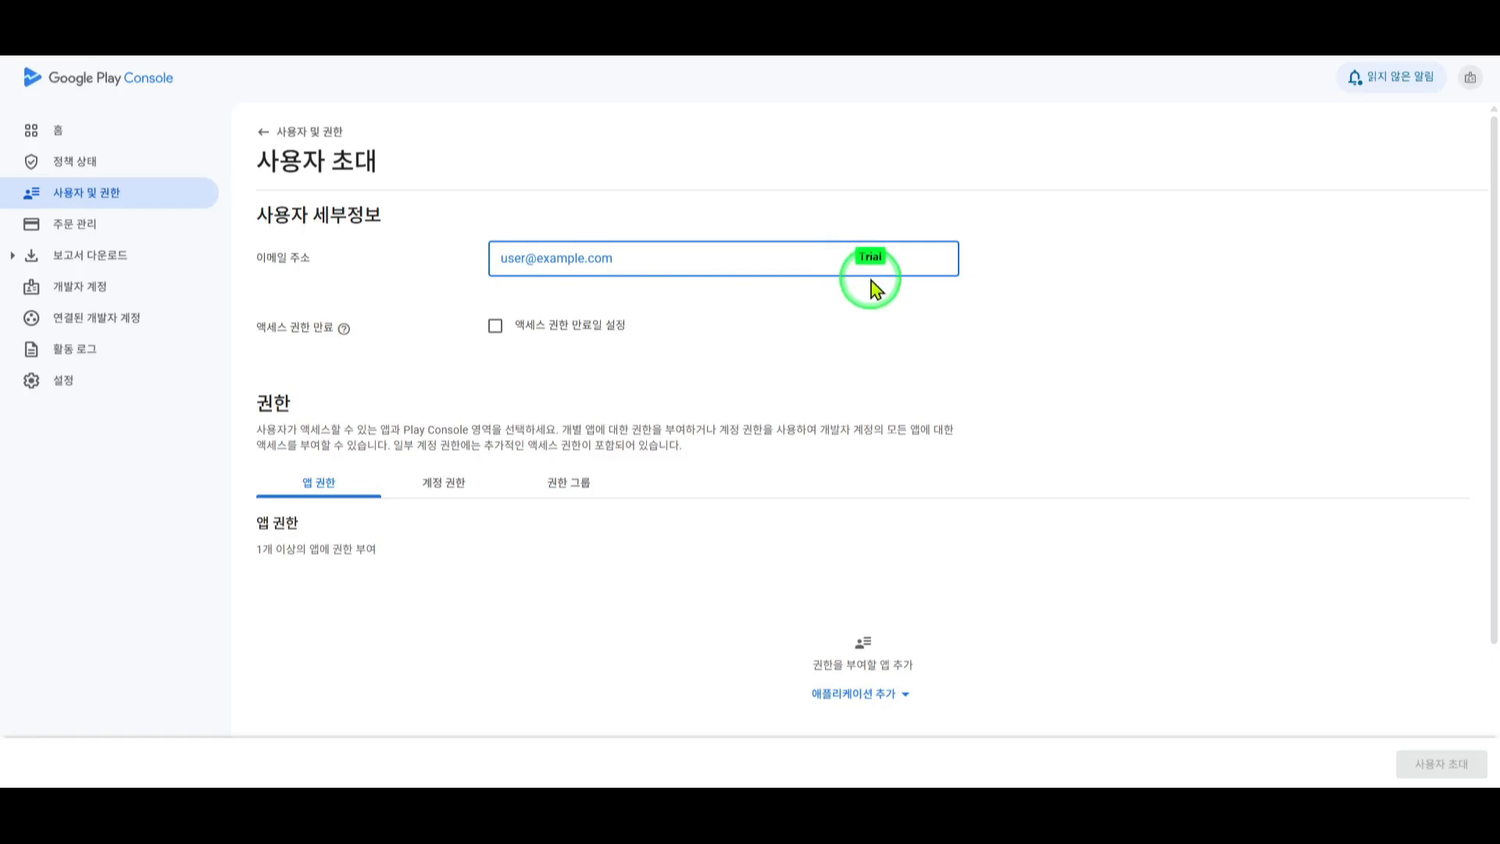
key(ctrl+v)
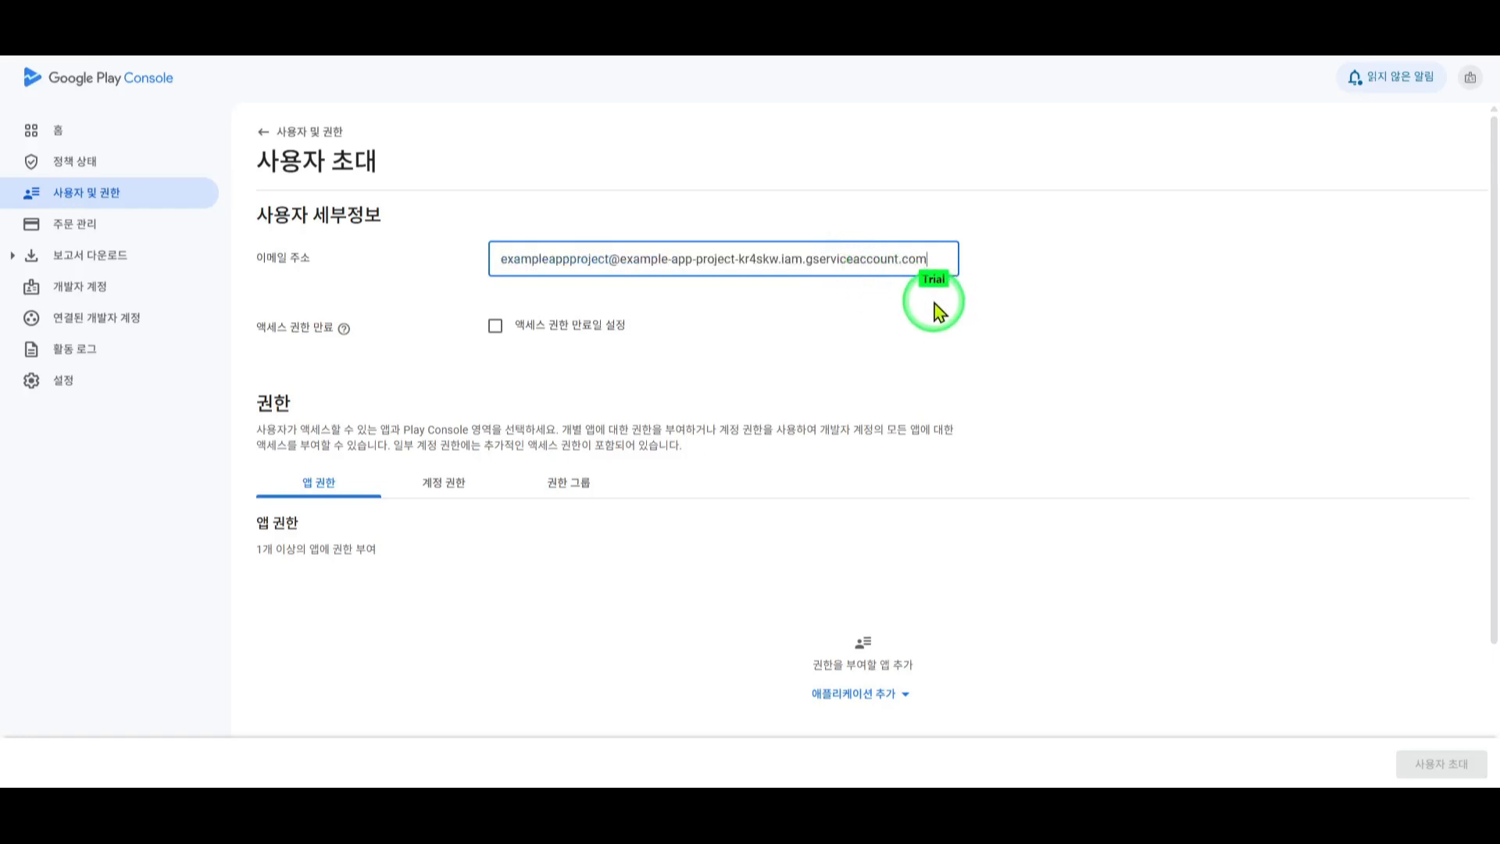
scroll(311, 325, down, 2)
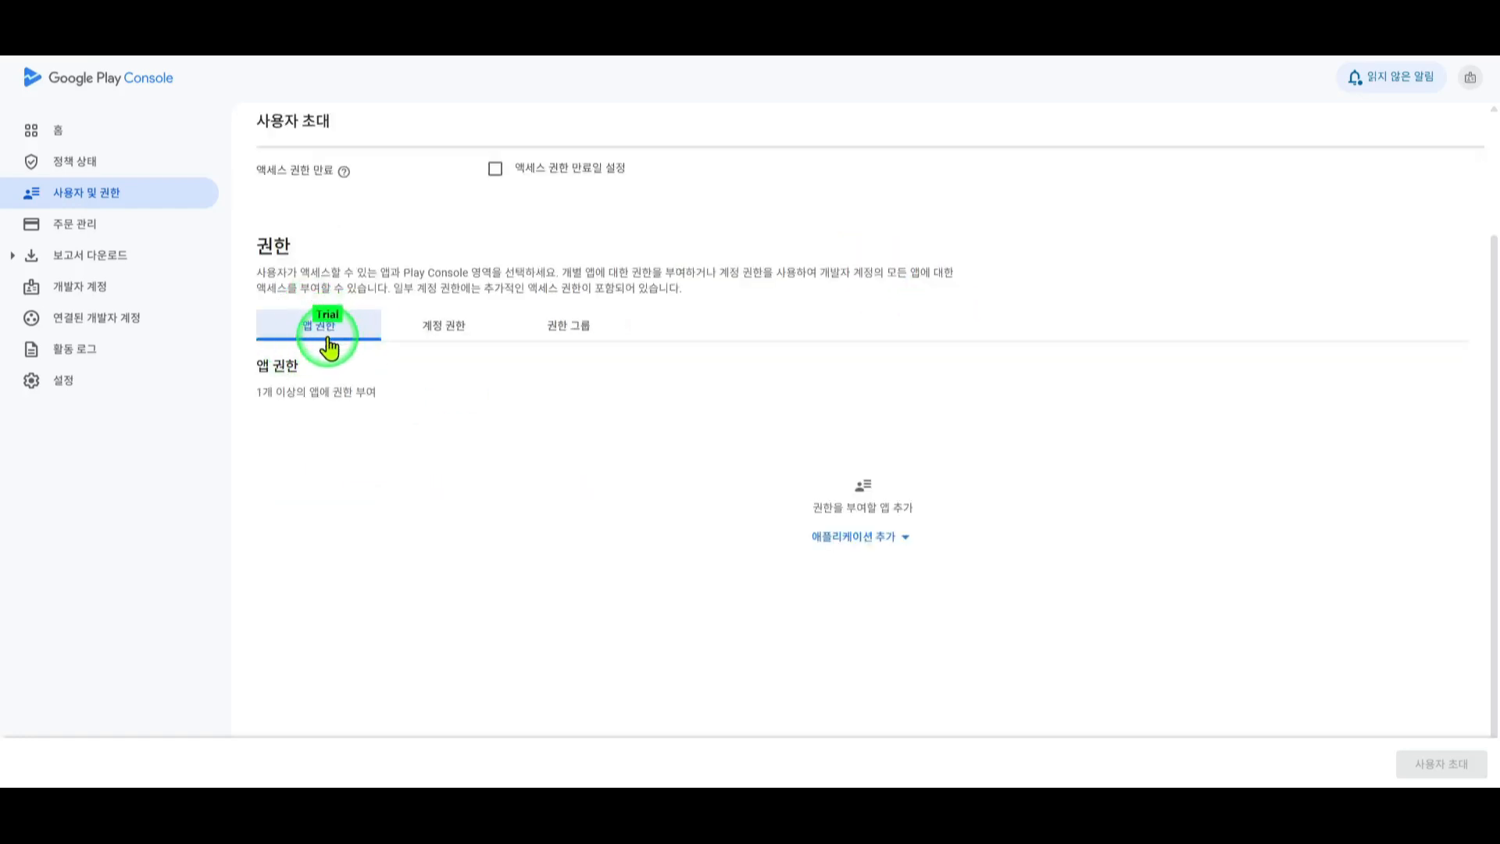
click(903, 538)
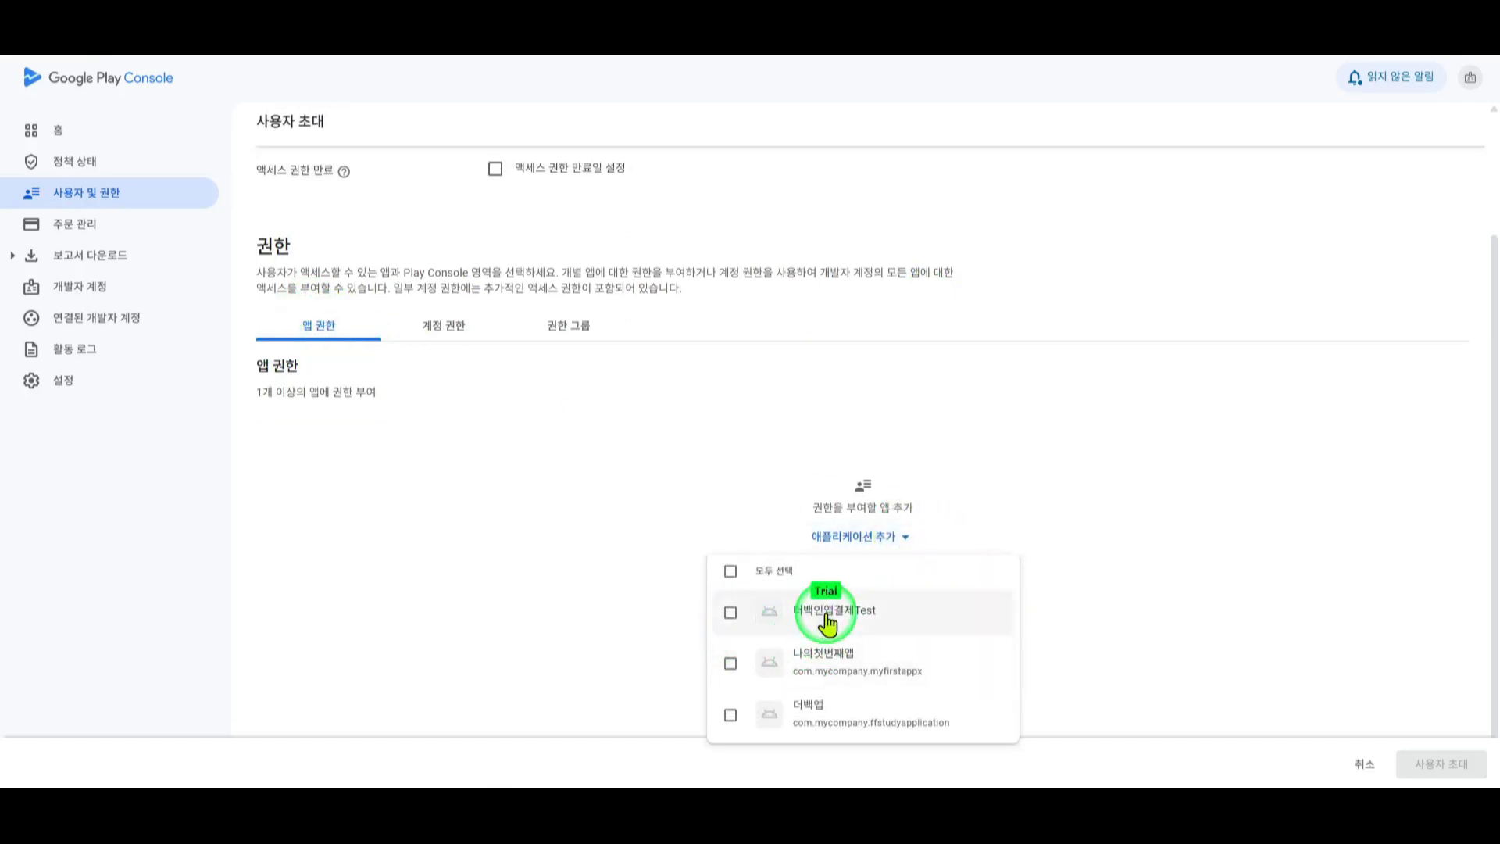
click(729, 613)
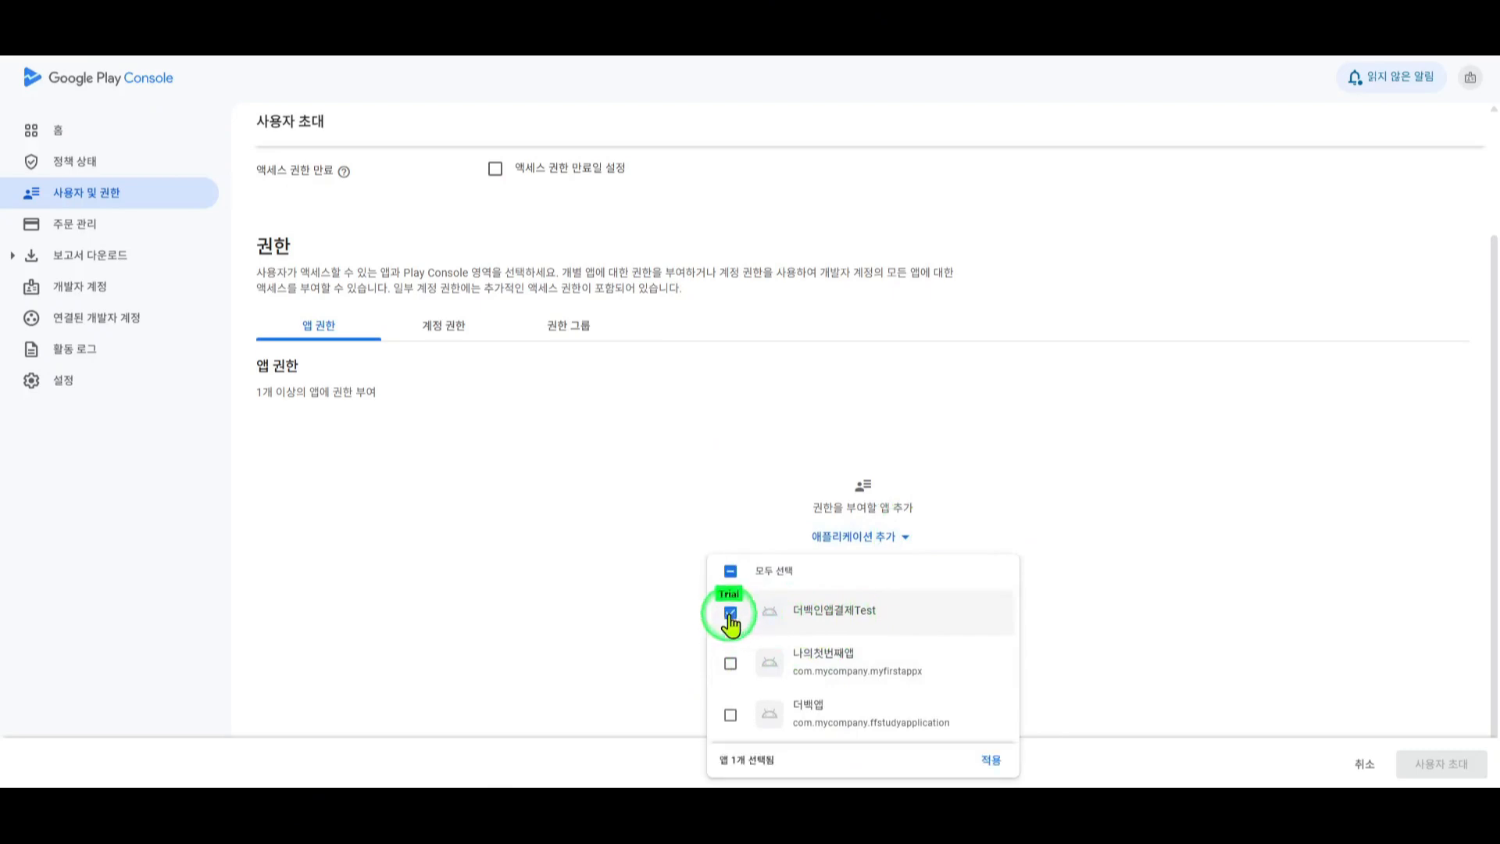
click(992, 761)
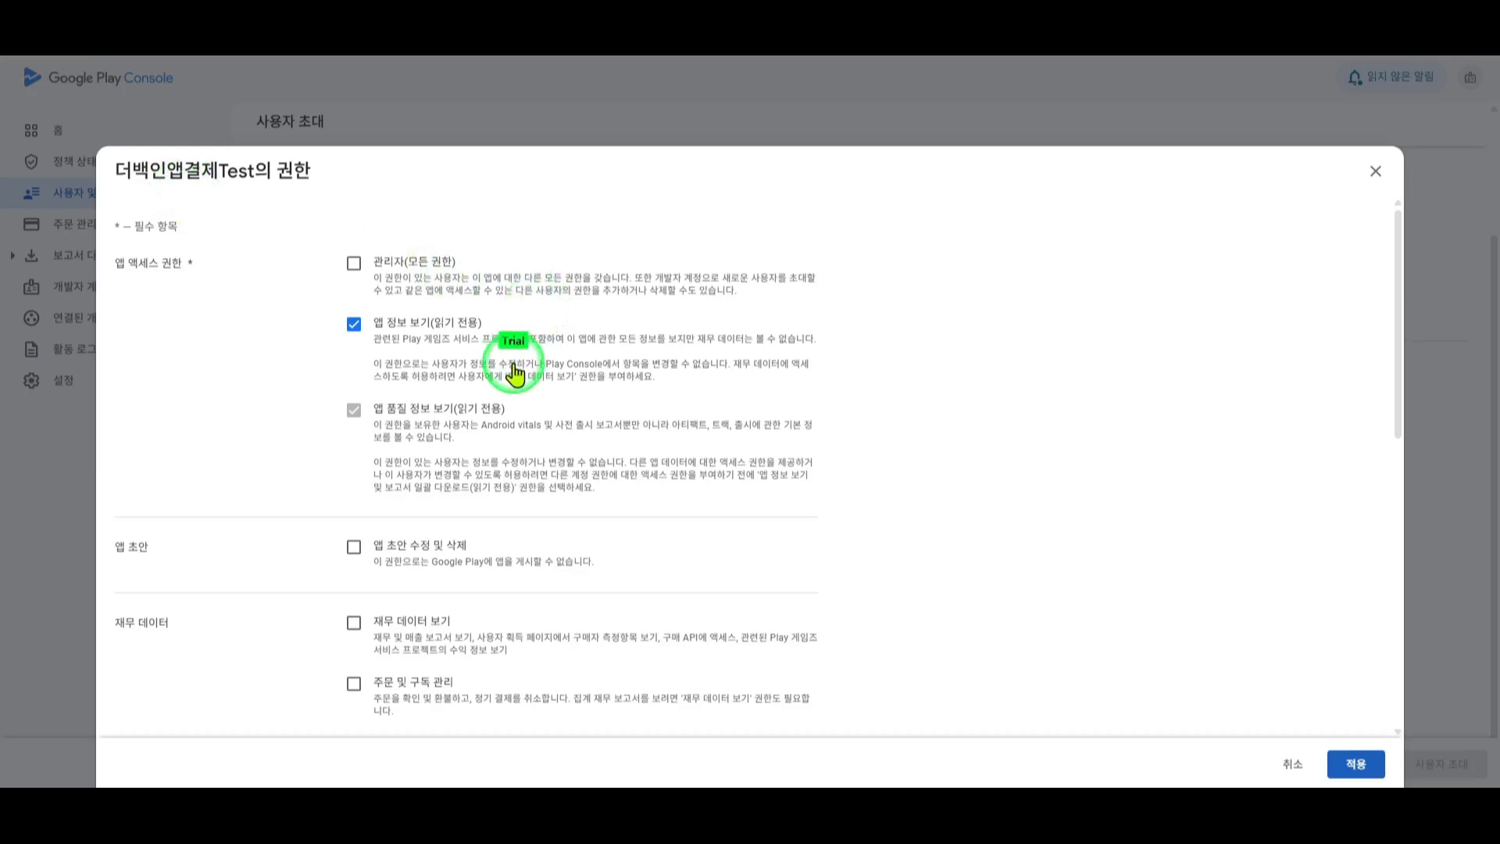
Grant the service account 관리자 (all permissions) on the app and send the invitation.
scroll(513, 373, down, 4)
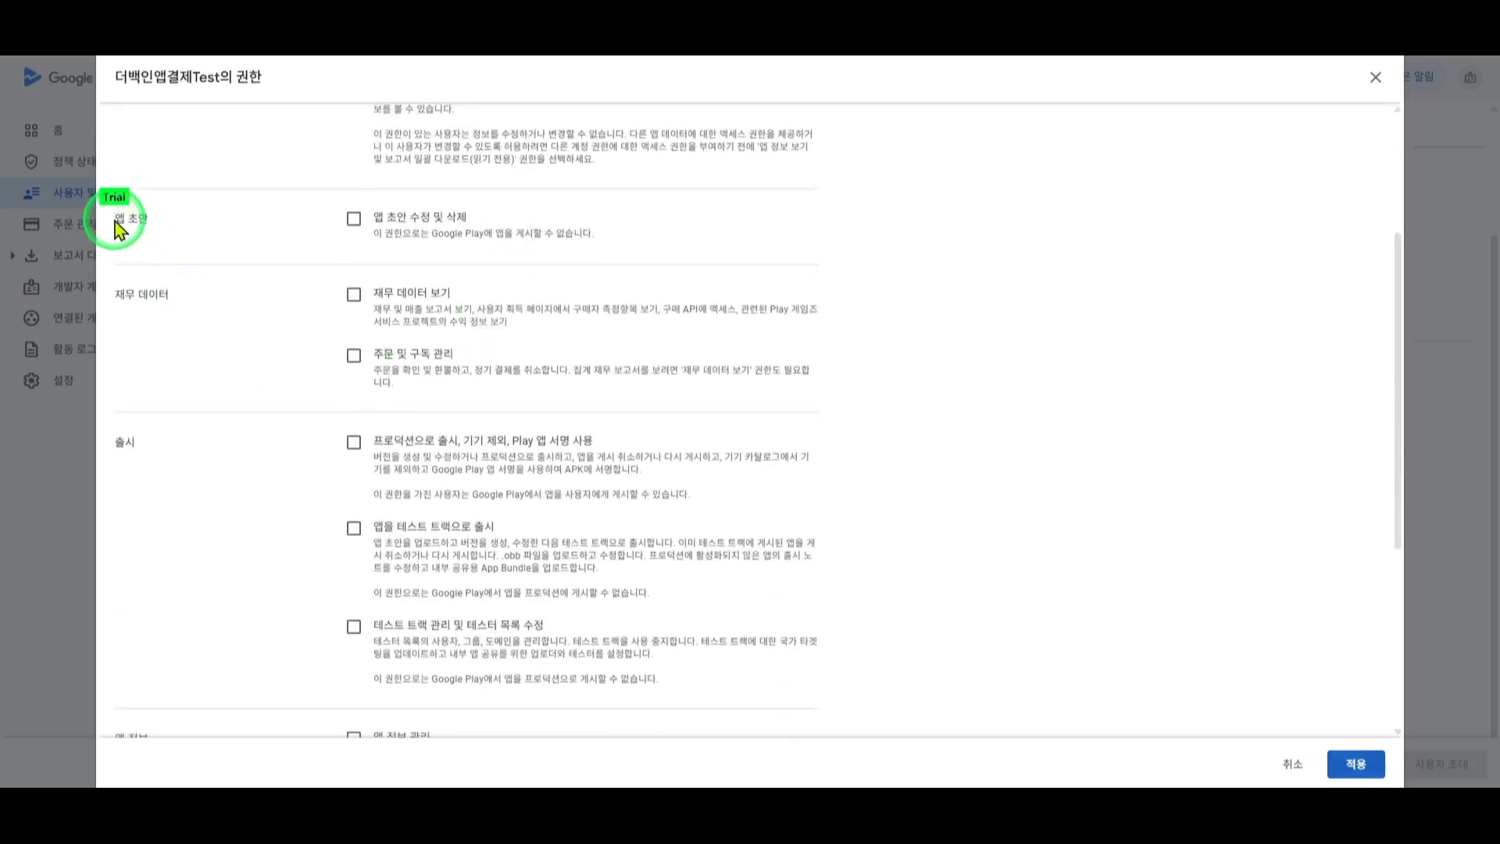
drag(115, 222, 159, 225)
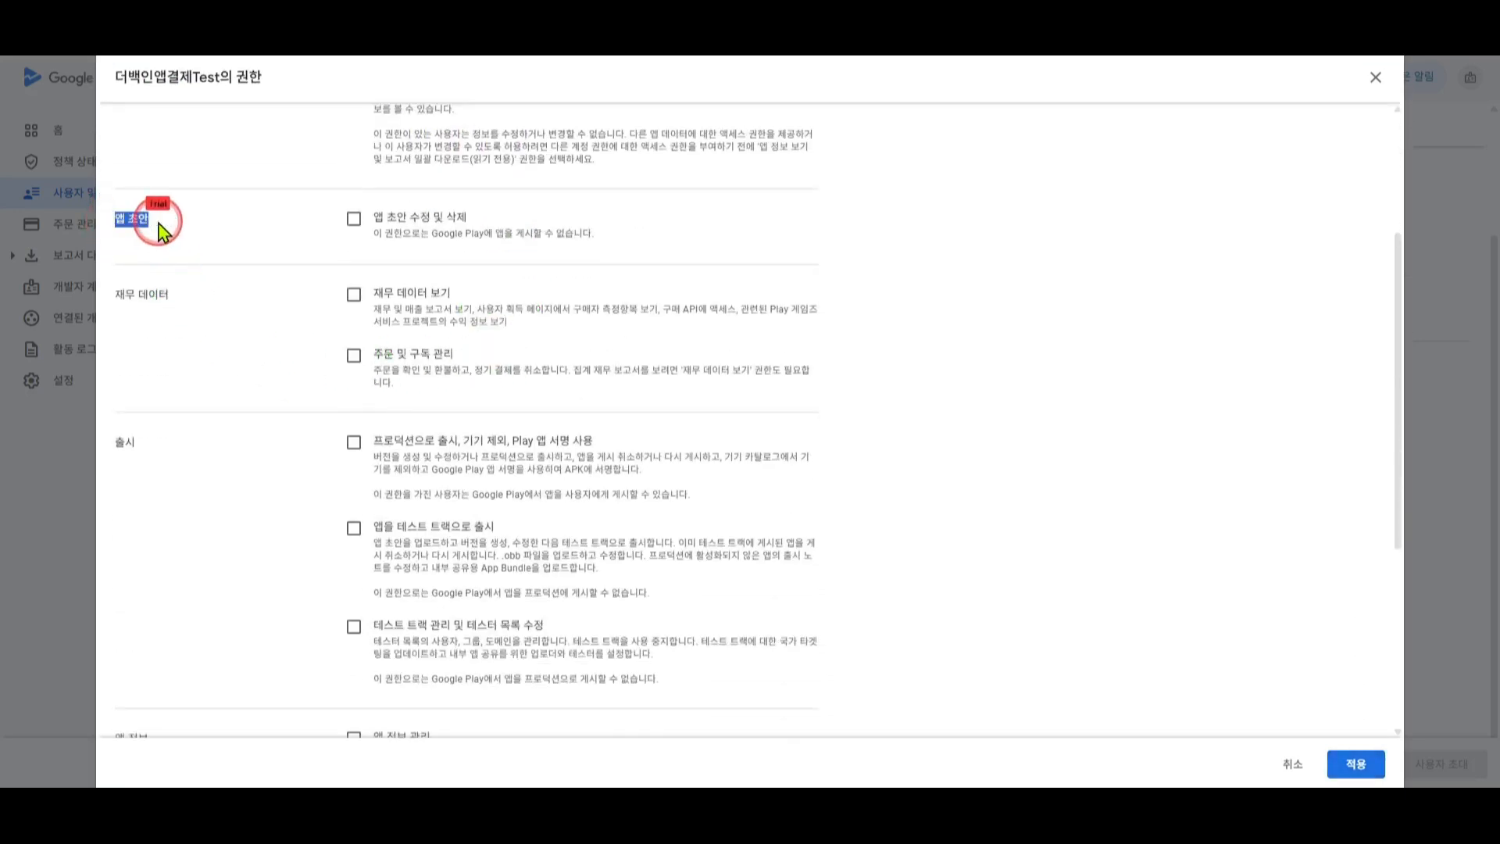
double_click(122, 442)
scroll(316, 500, down, 3)
scroll(314, 497, down, 1)
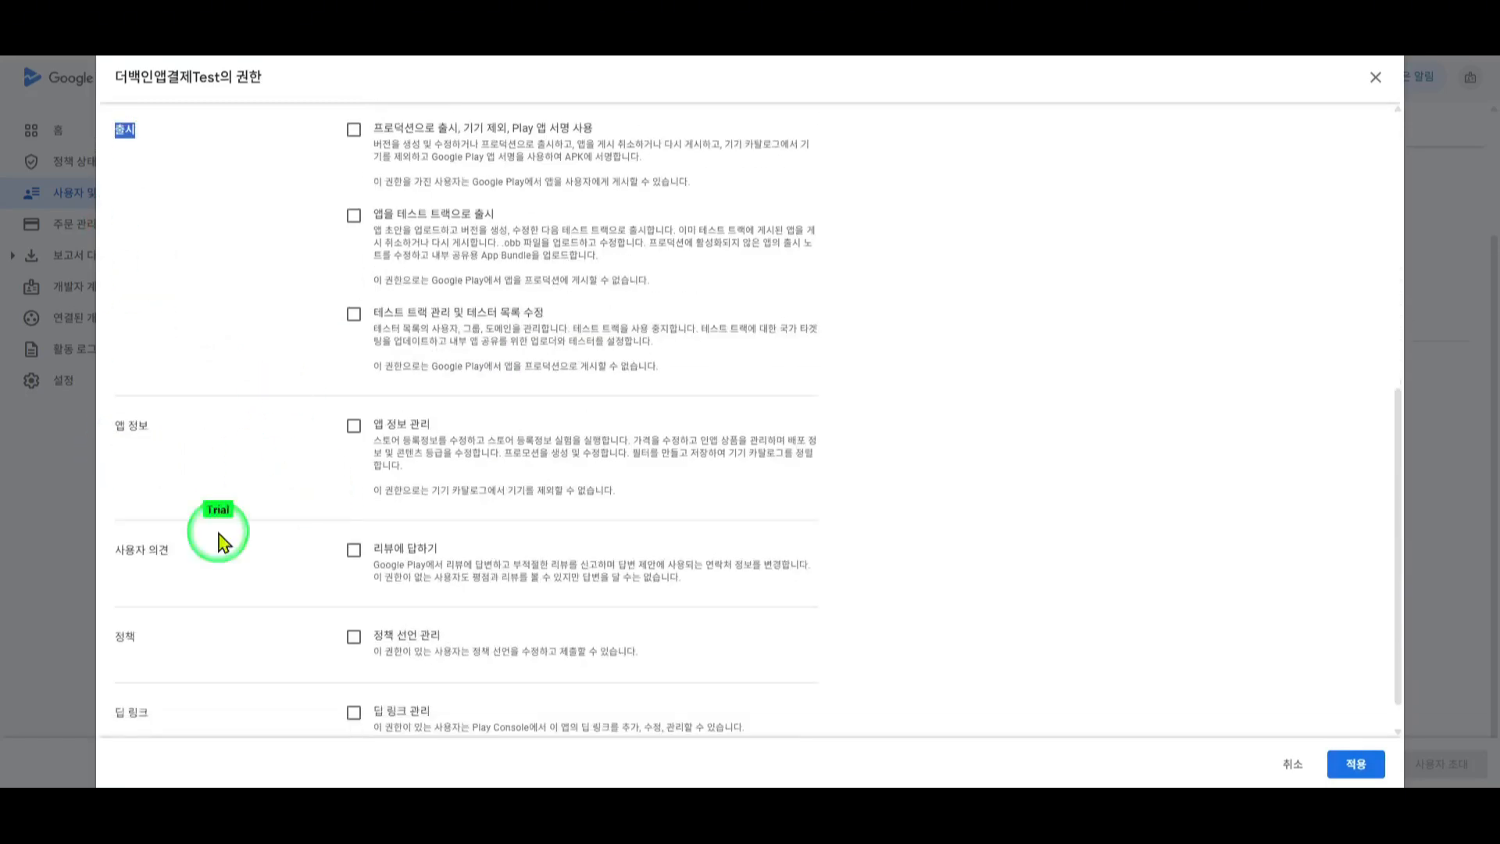
scroll(560, 517, up, 1)
scroll(559, 517, up, 5)
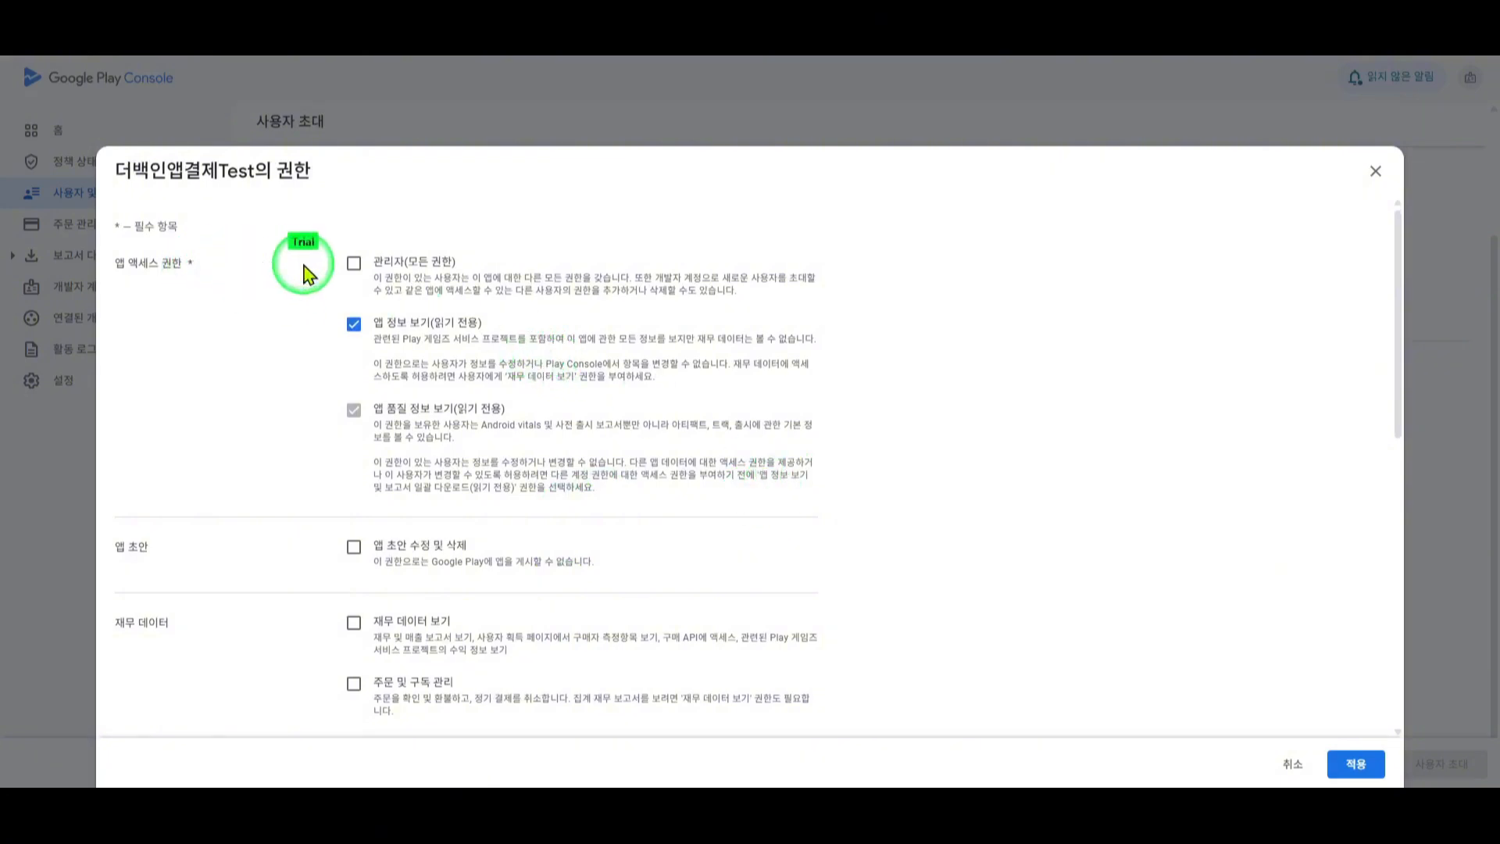
click(354, 263)
scroll(828, 468, down, 1)
scroll(828, 468, down, 10)
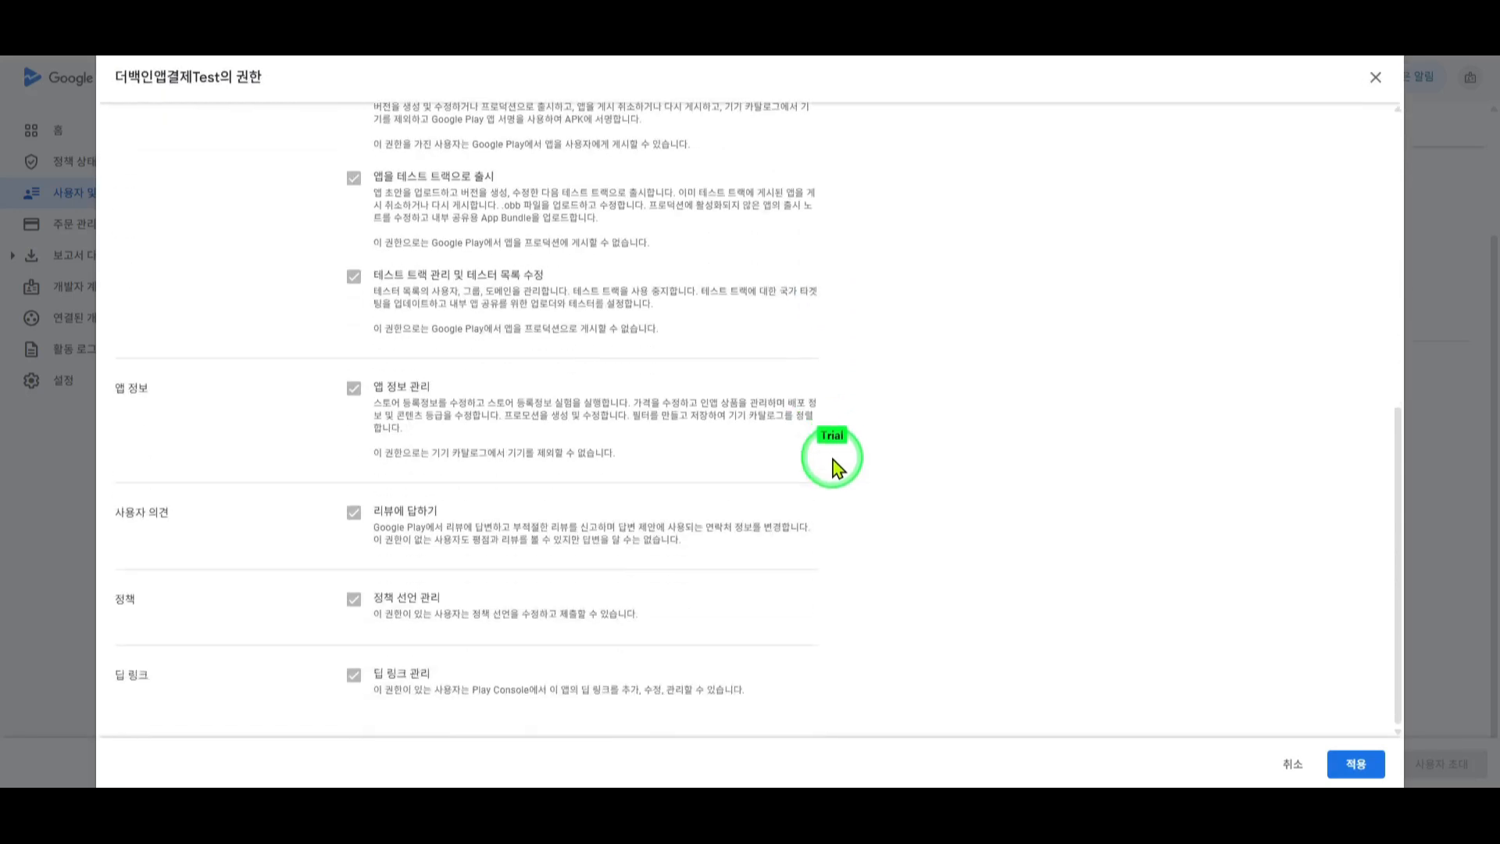
click(1371, 766)
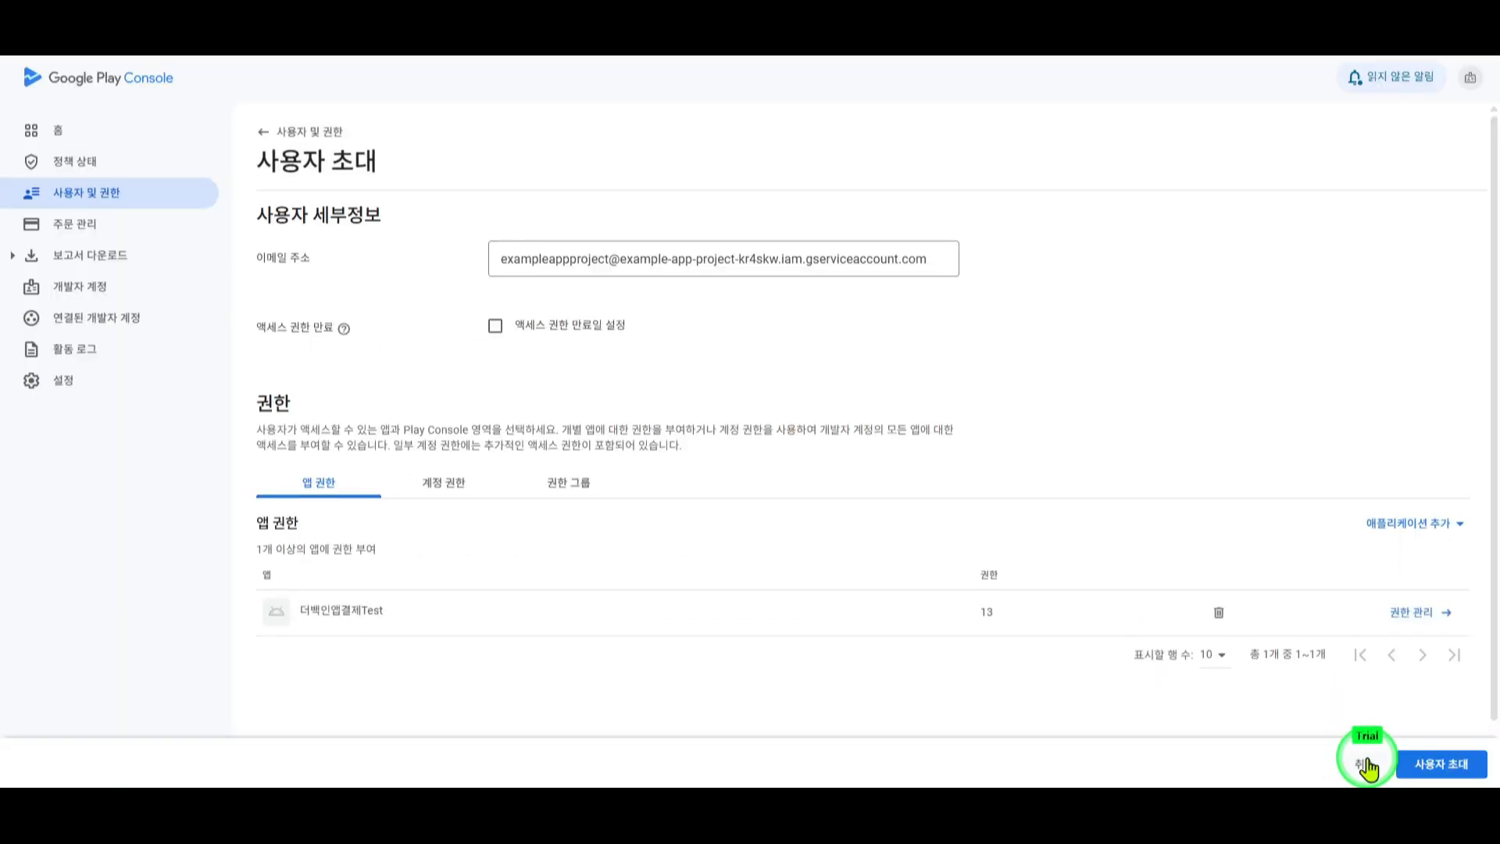
click(1422, 766)
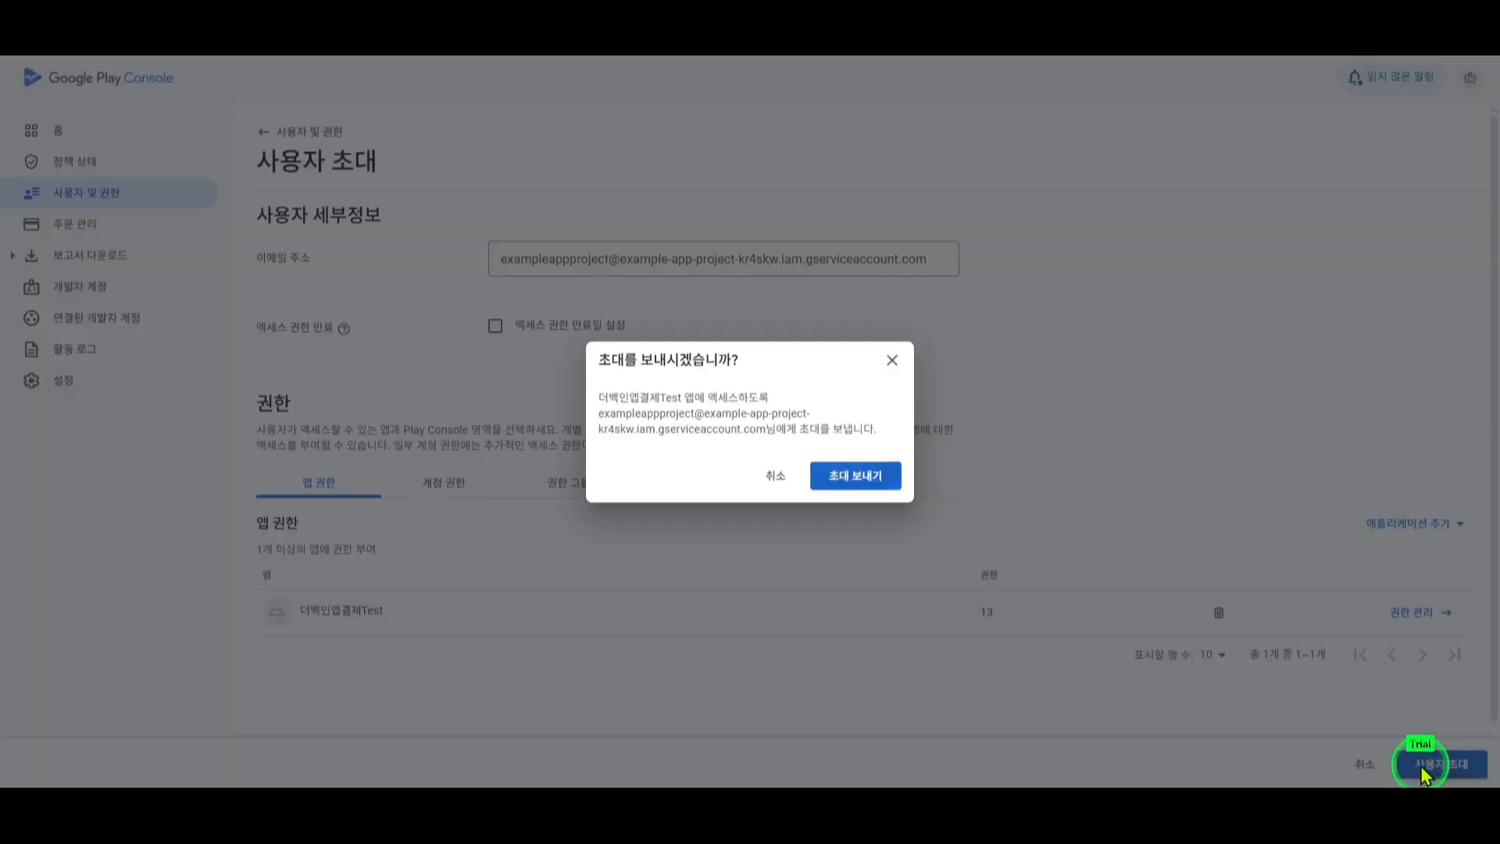
Confirm the Play Console invitation, then open ExampleAppProject's Firebase settings in FlutterFlow.
click(848, 478)
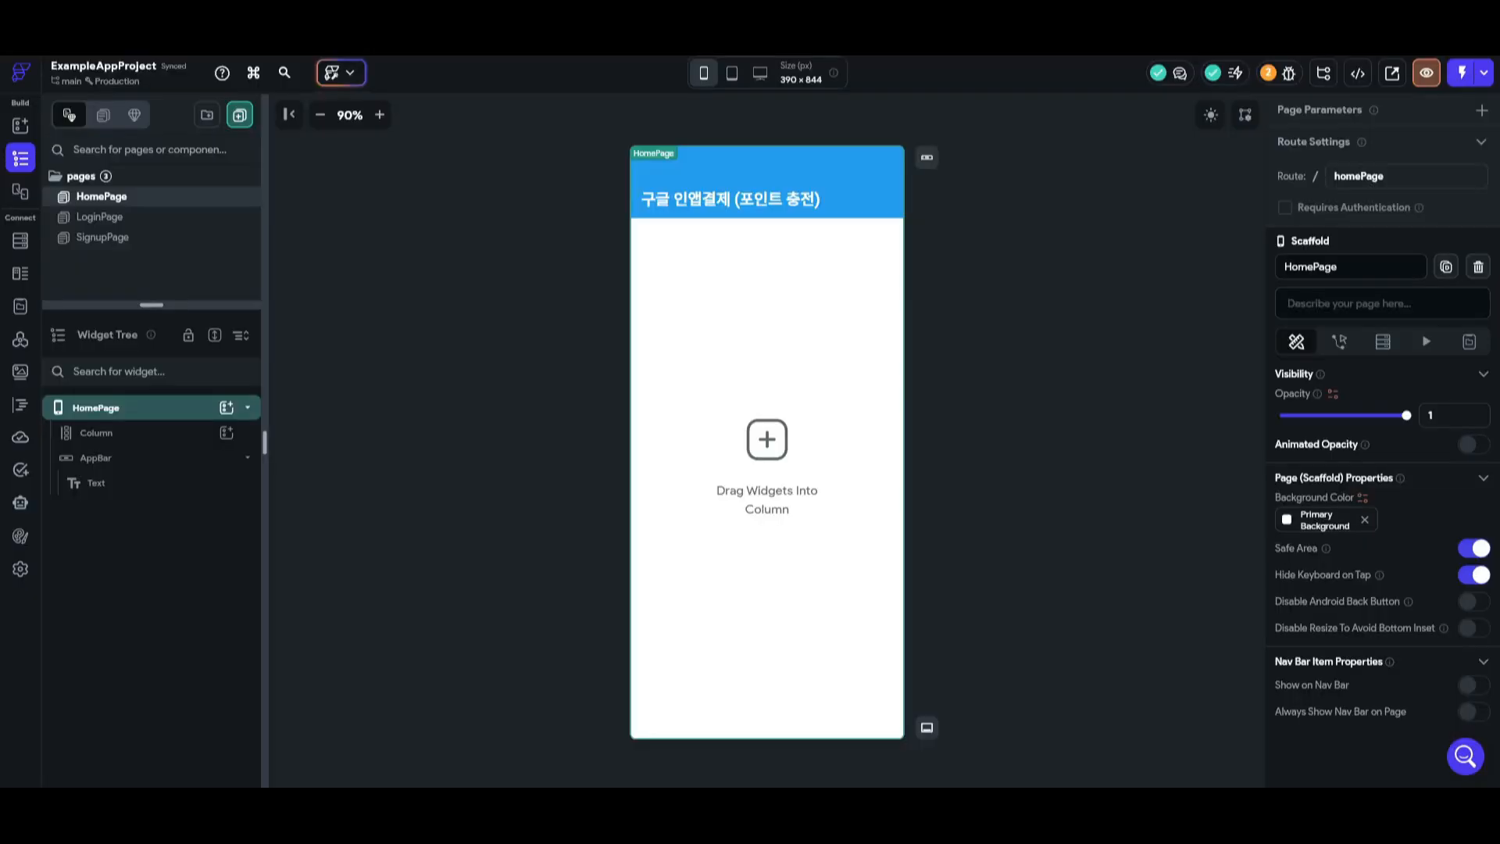
click(19, 572)
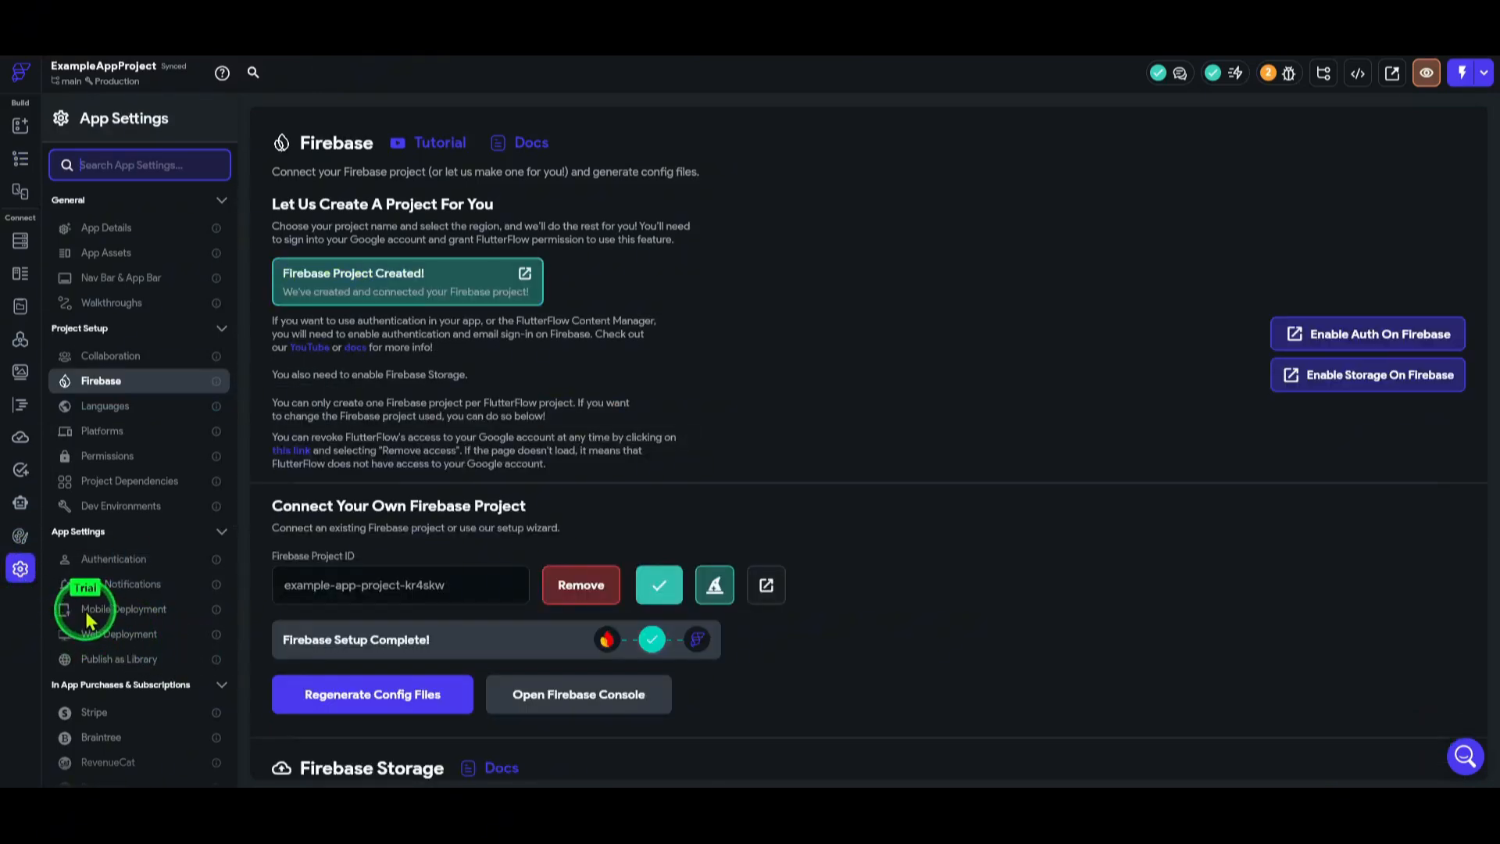
Upload the service account JSON key as Google Play Store credentials under Mobile Deployment.
click(136, 617)
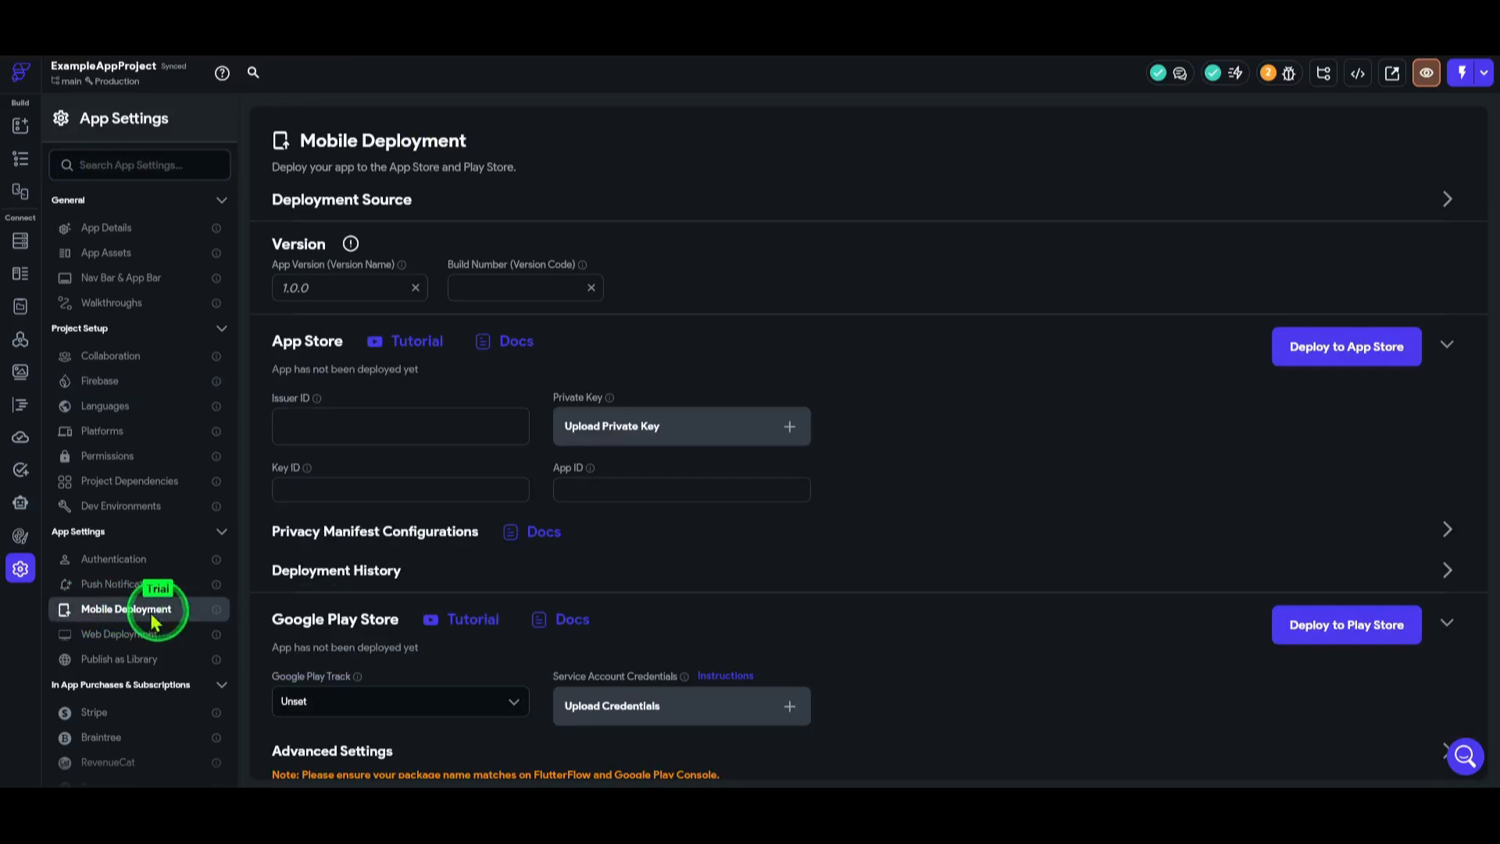
scroll(663, 619, down, 1)
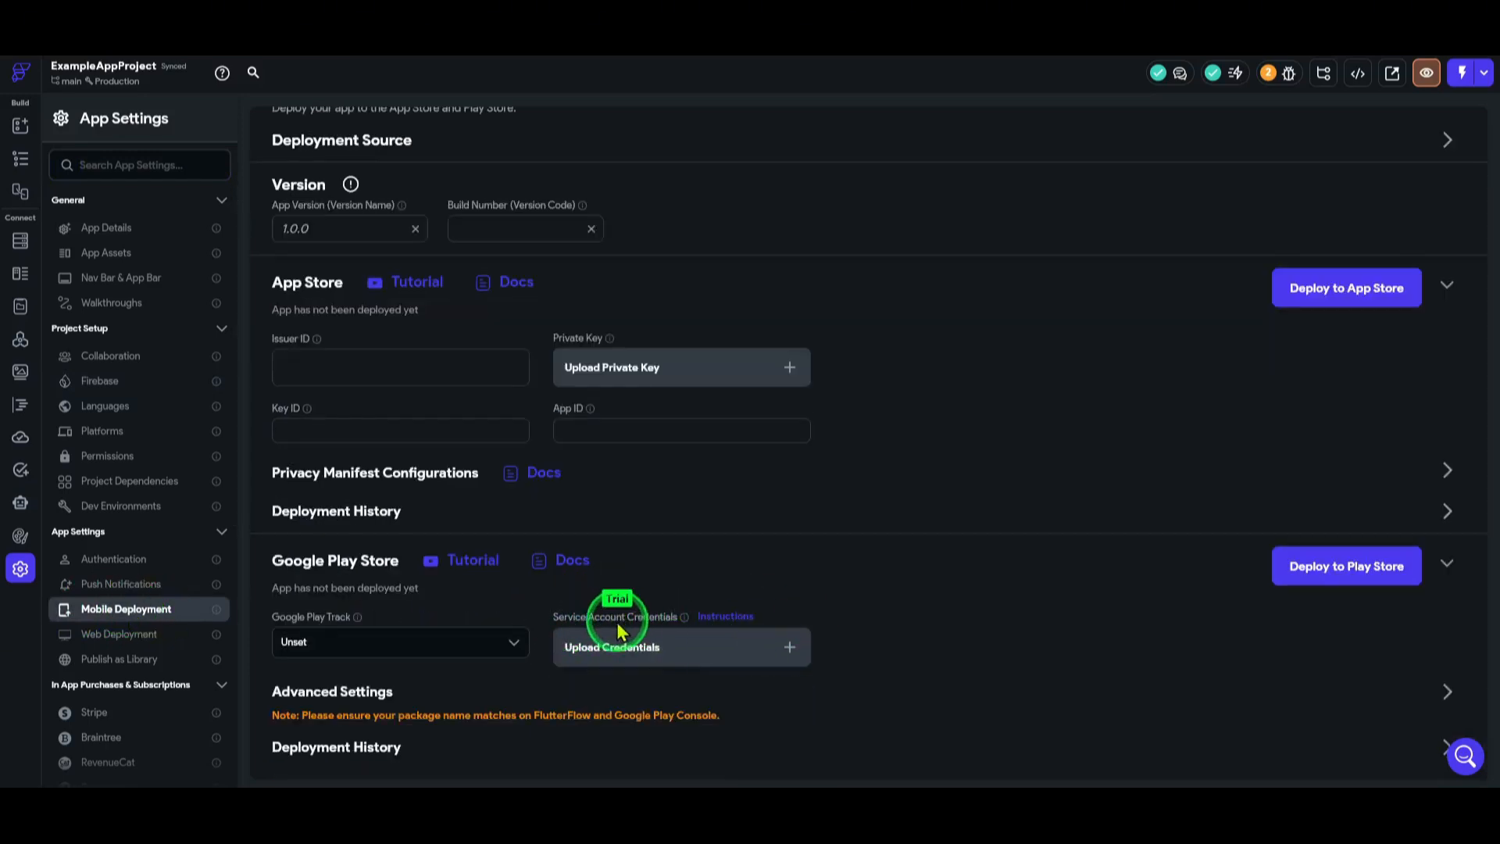
click(725, 657)
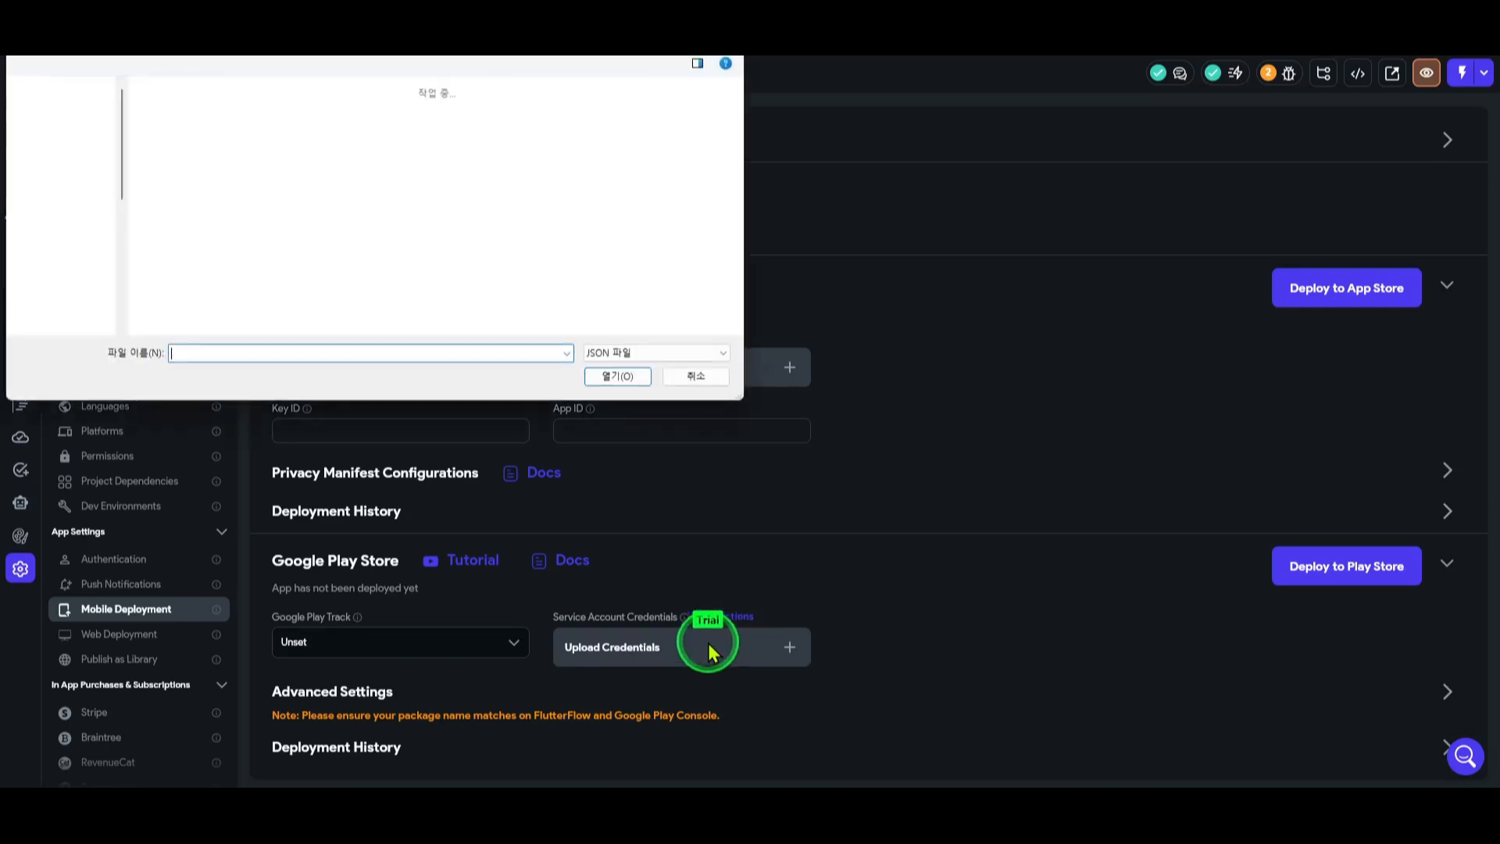
double_click(193, 178)
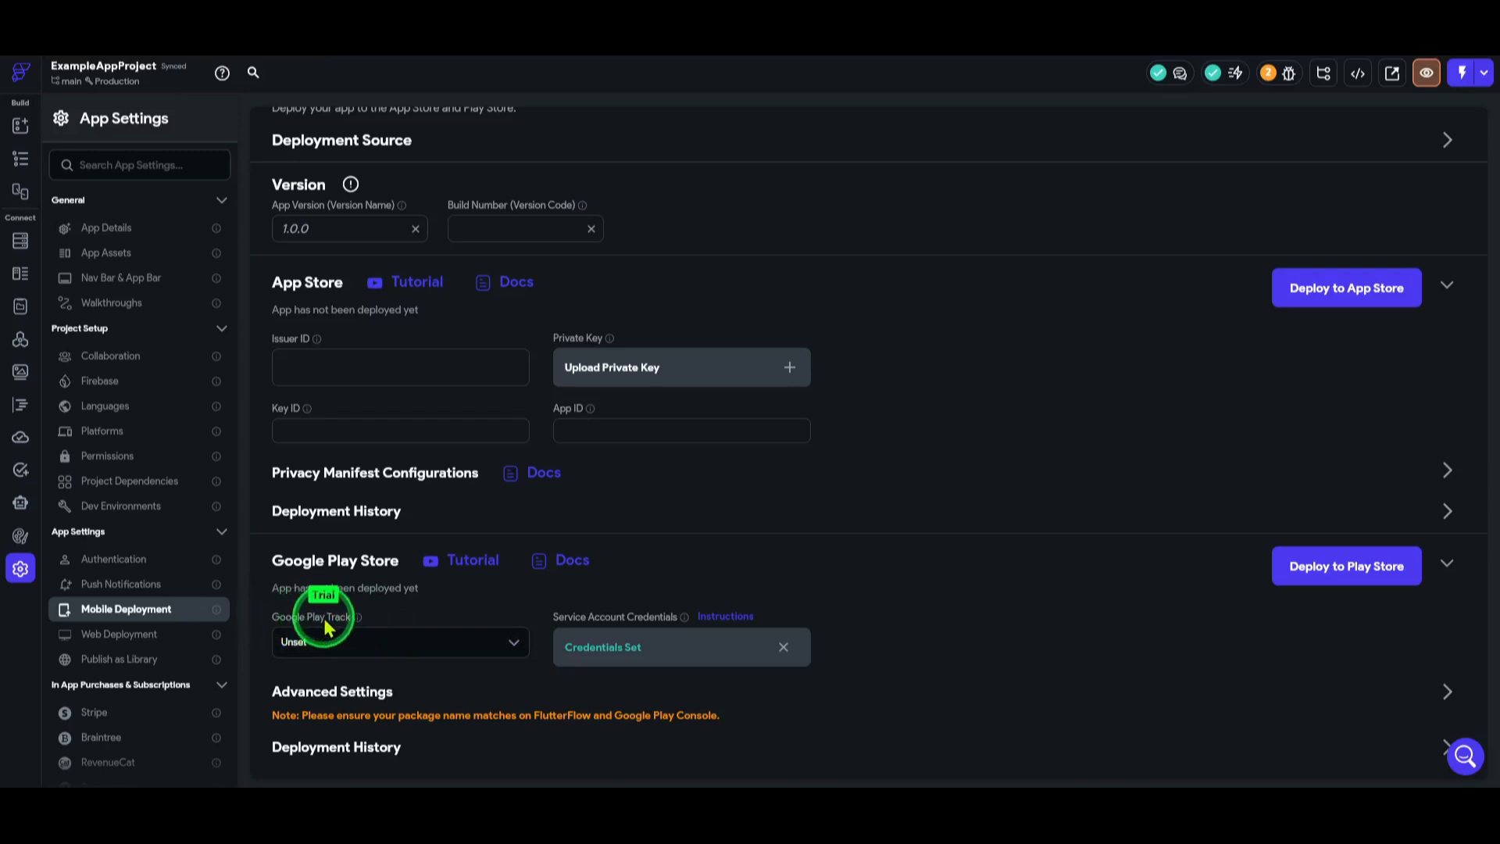
Deploy the app to the Play Store's Internal track and check that its build is queued.
click(515, 644)
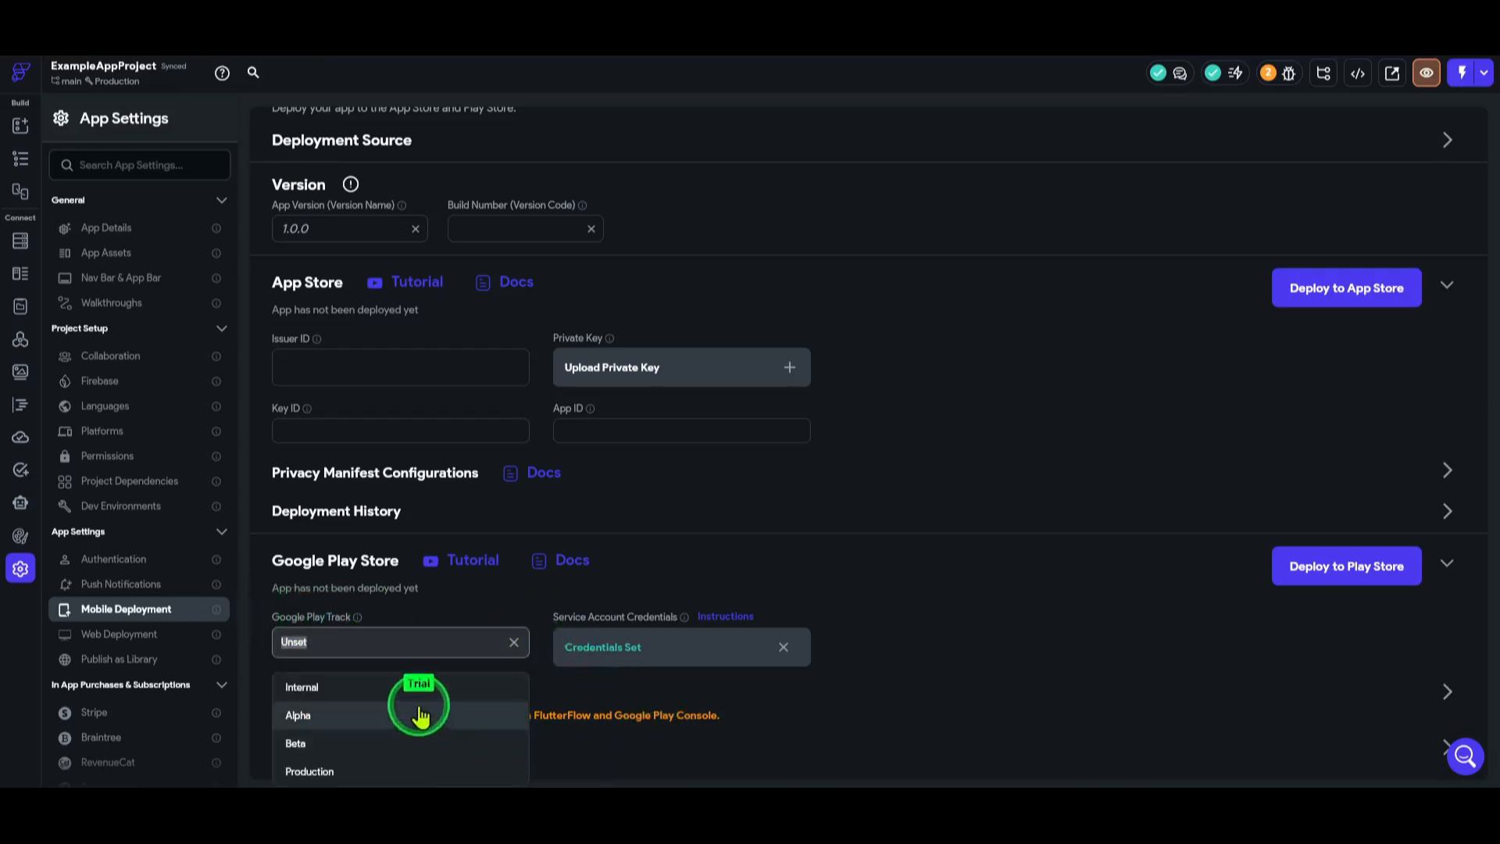
click(294, 695)
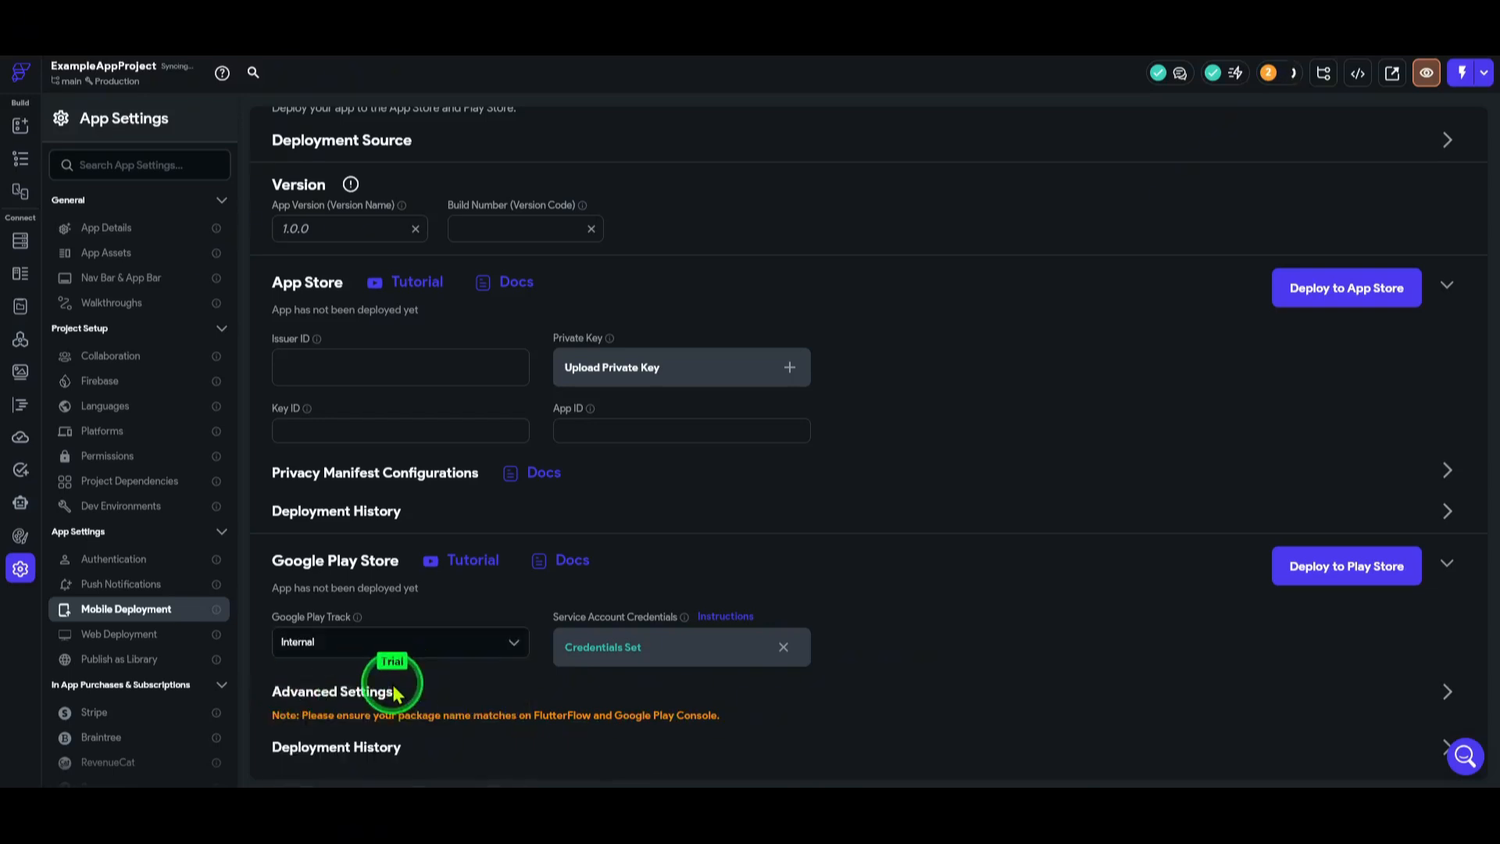
click(1345, 570)
click(852, 473)
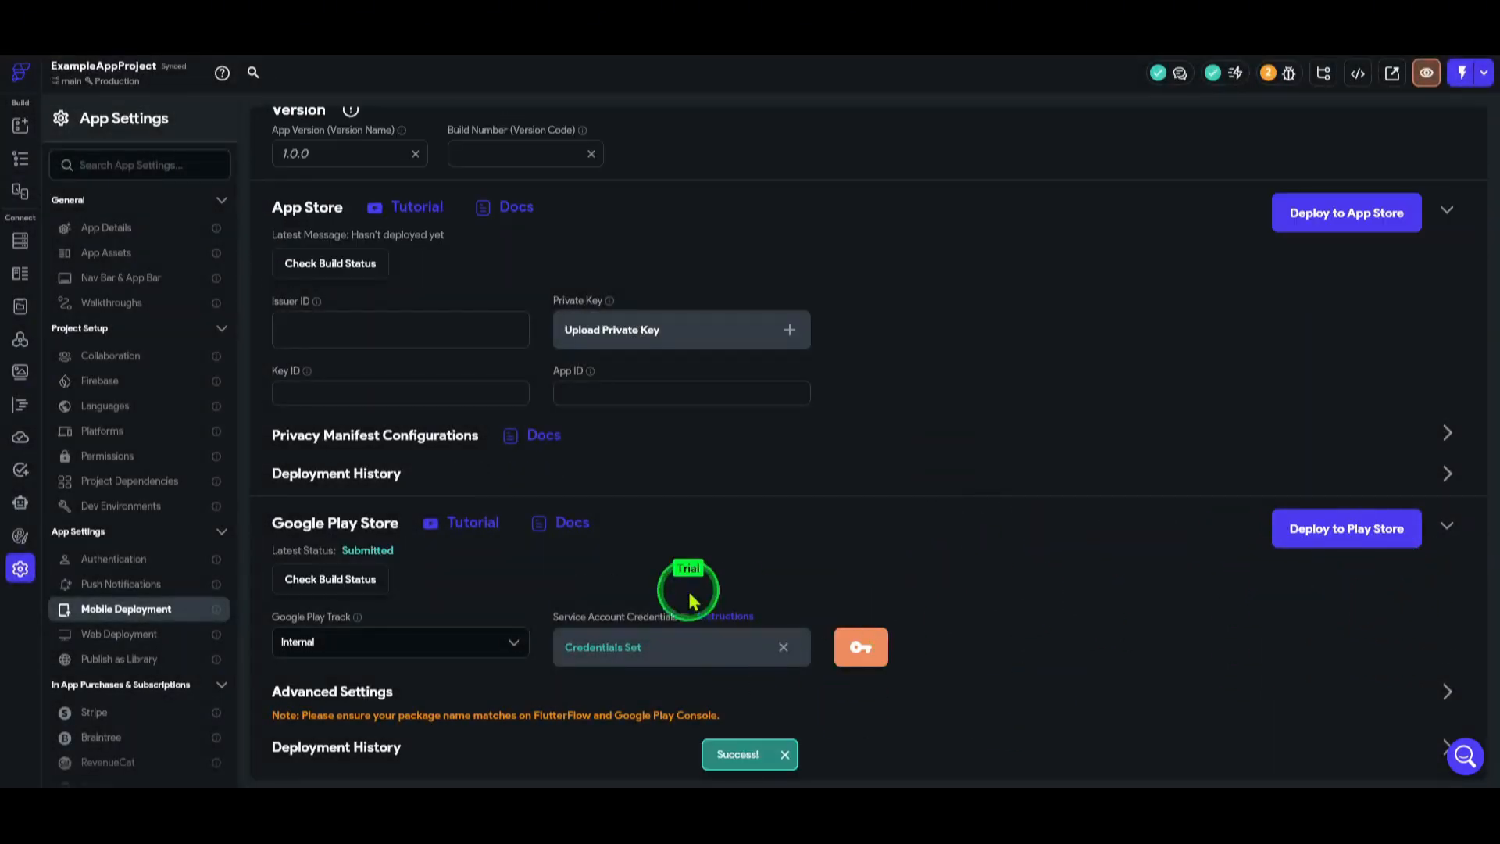
click(330, 578)
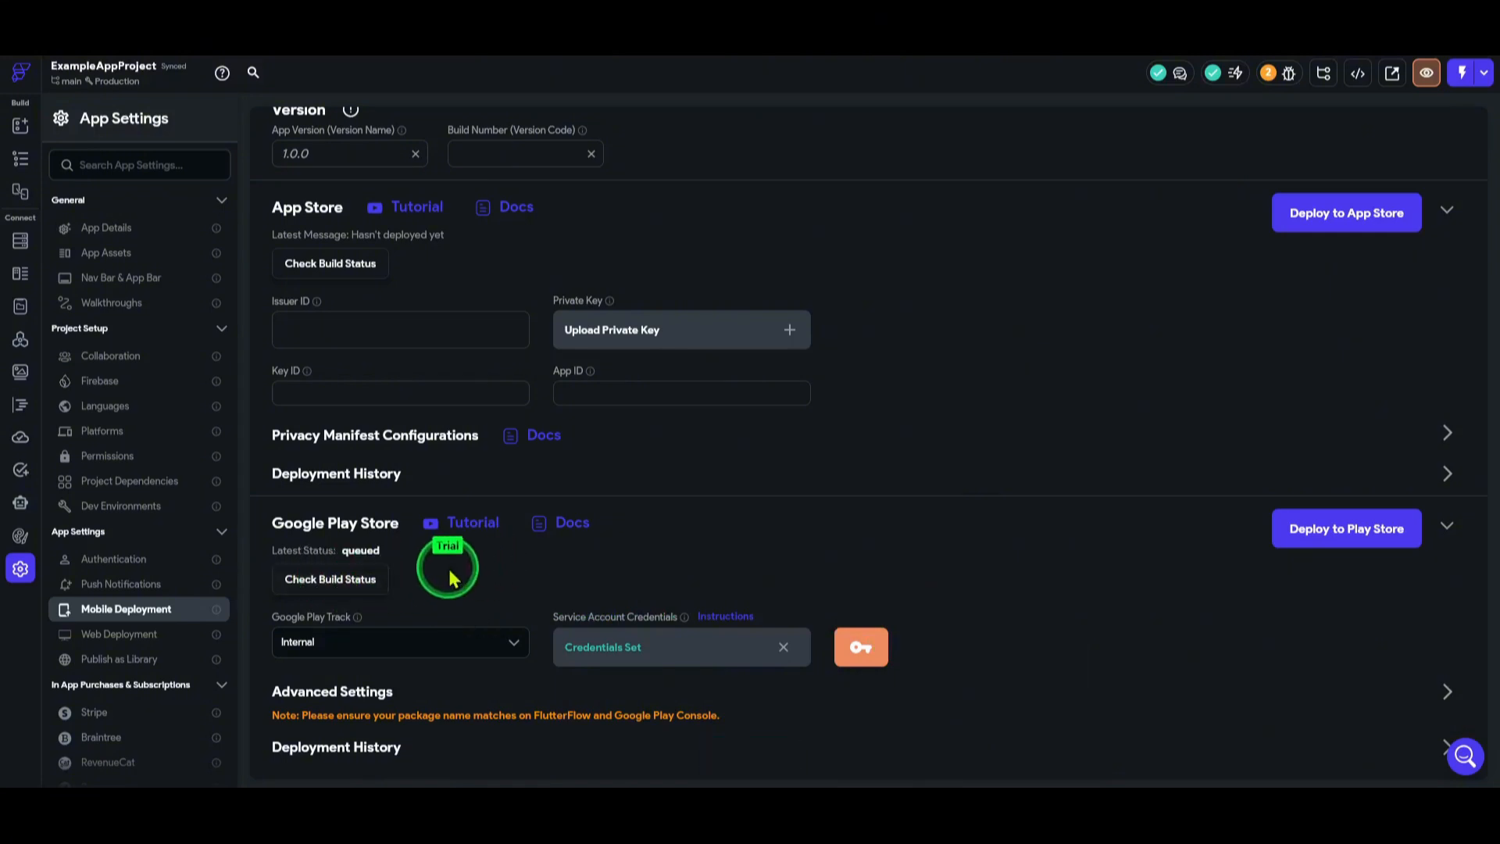
click(343, 580)
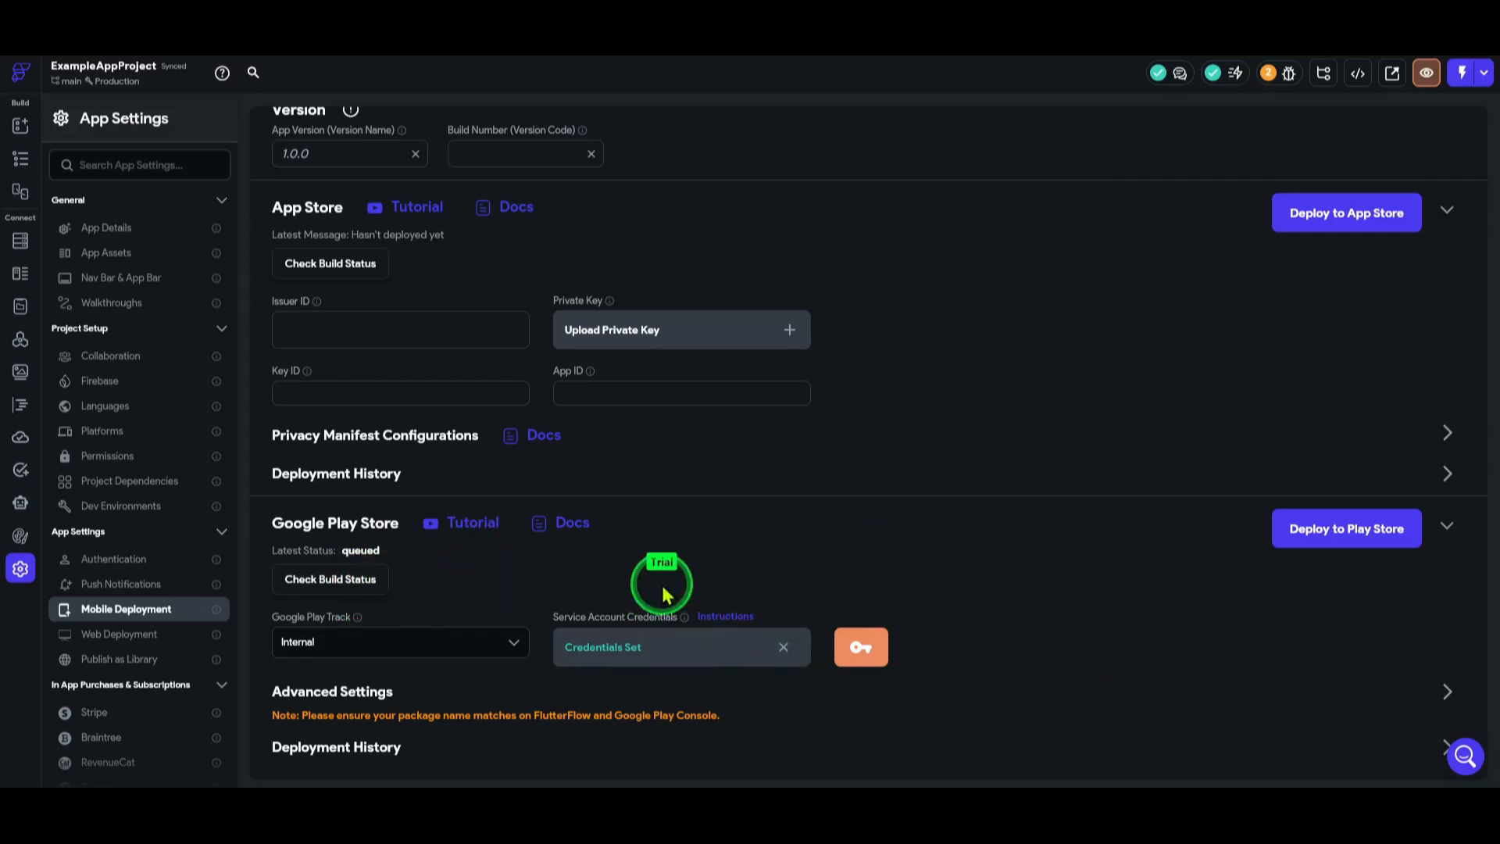
click(148, 258)
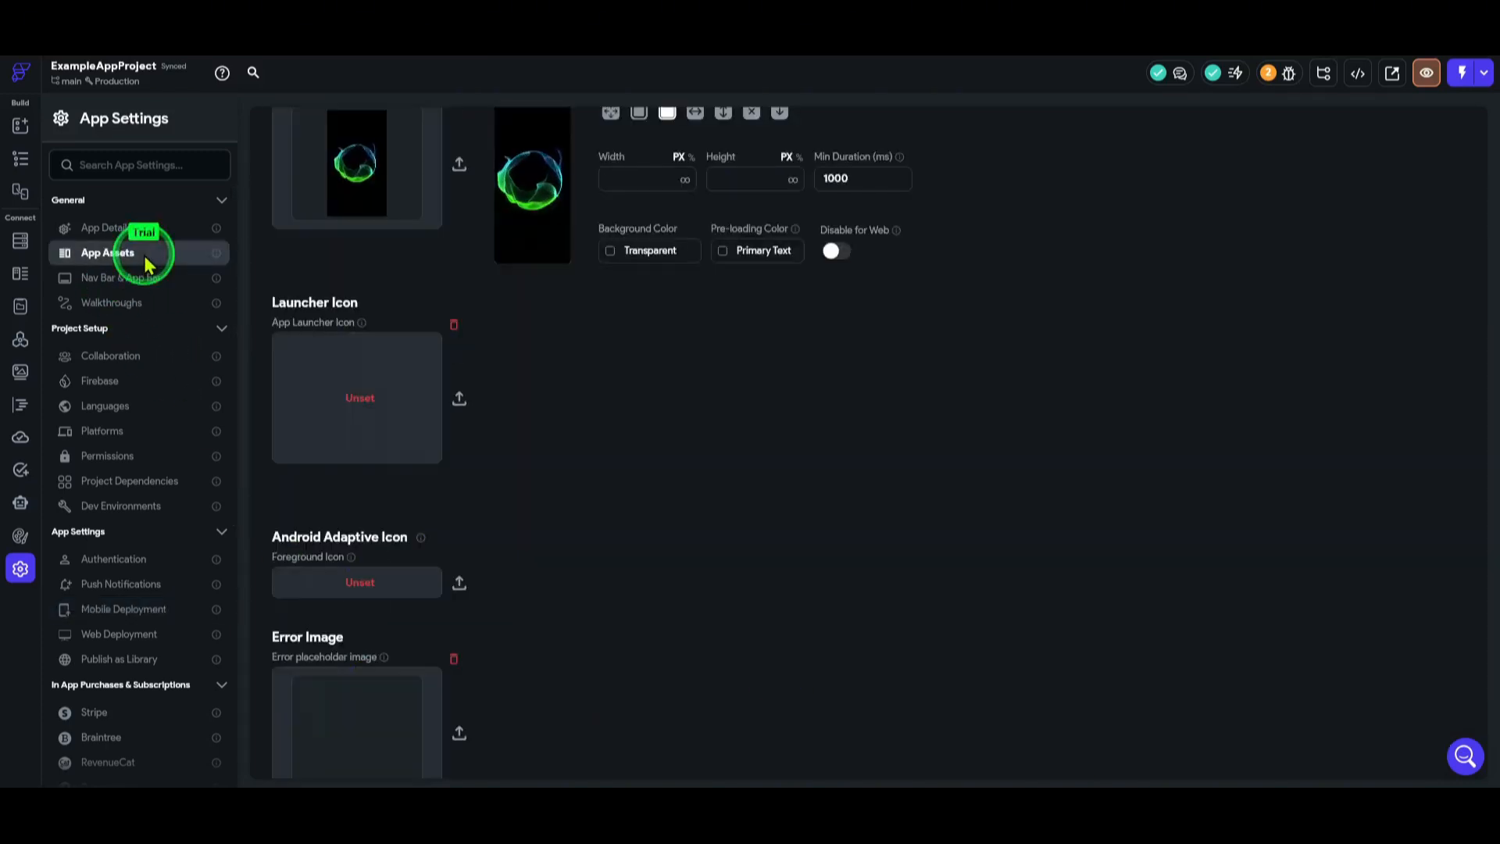
Set the yellow rocket image as the launcher icon, then return to Mobile Deployment.
scroll(539, 504, down, 1)
scroll(580, 600, up, 3)
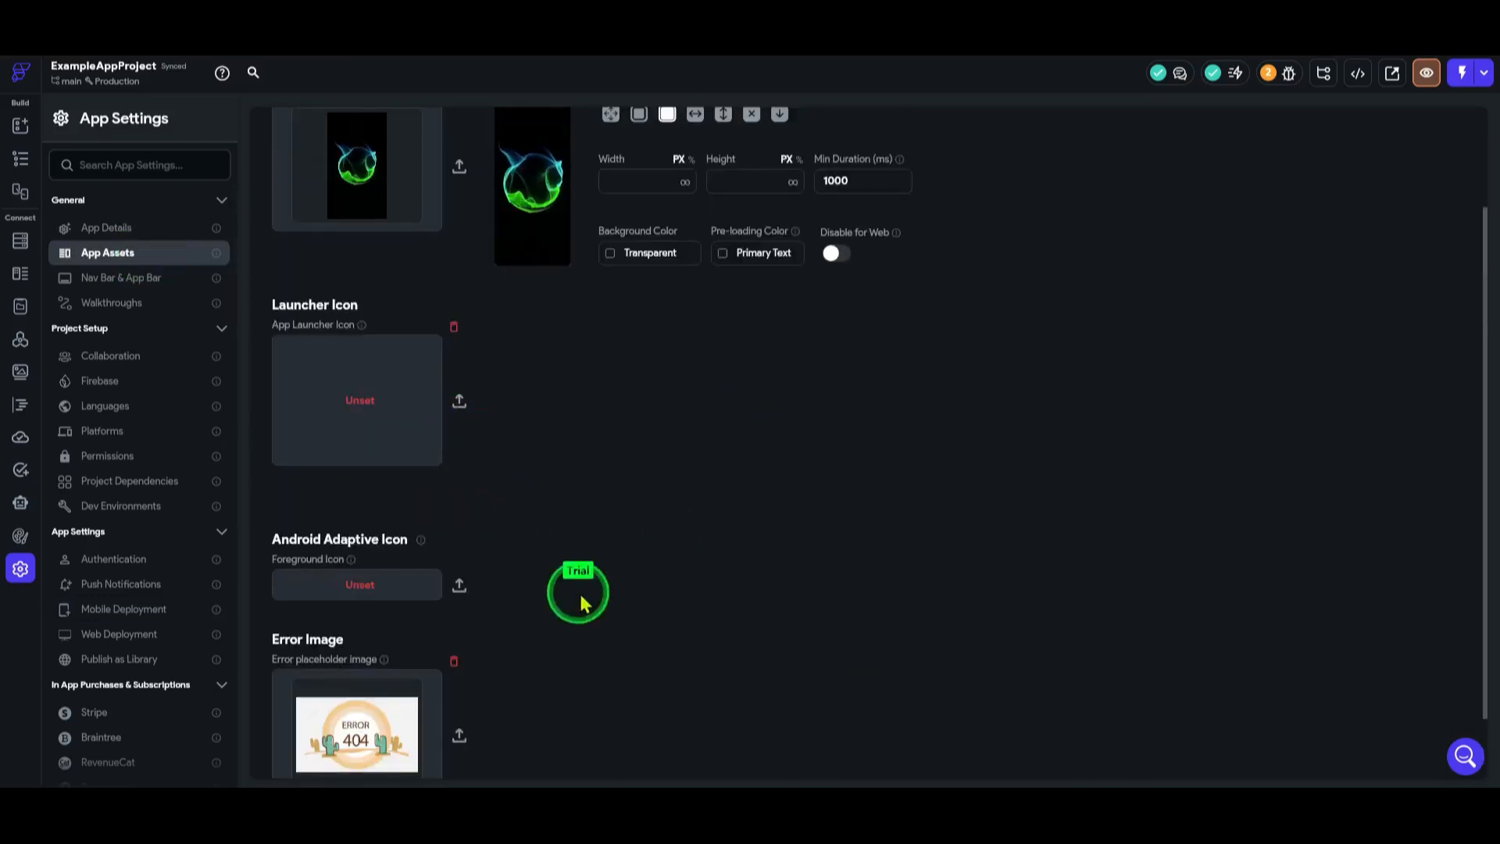
scroll(449, 563, down, 3)
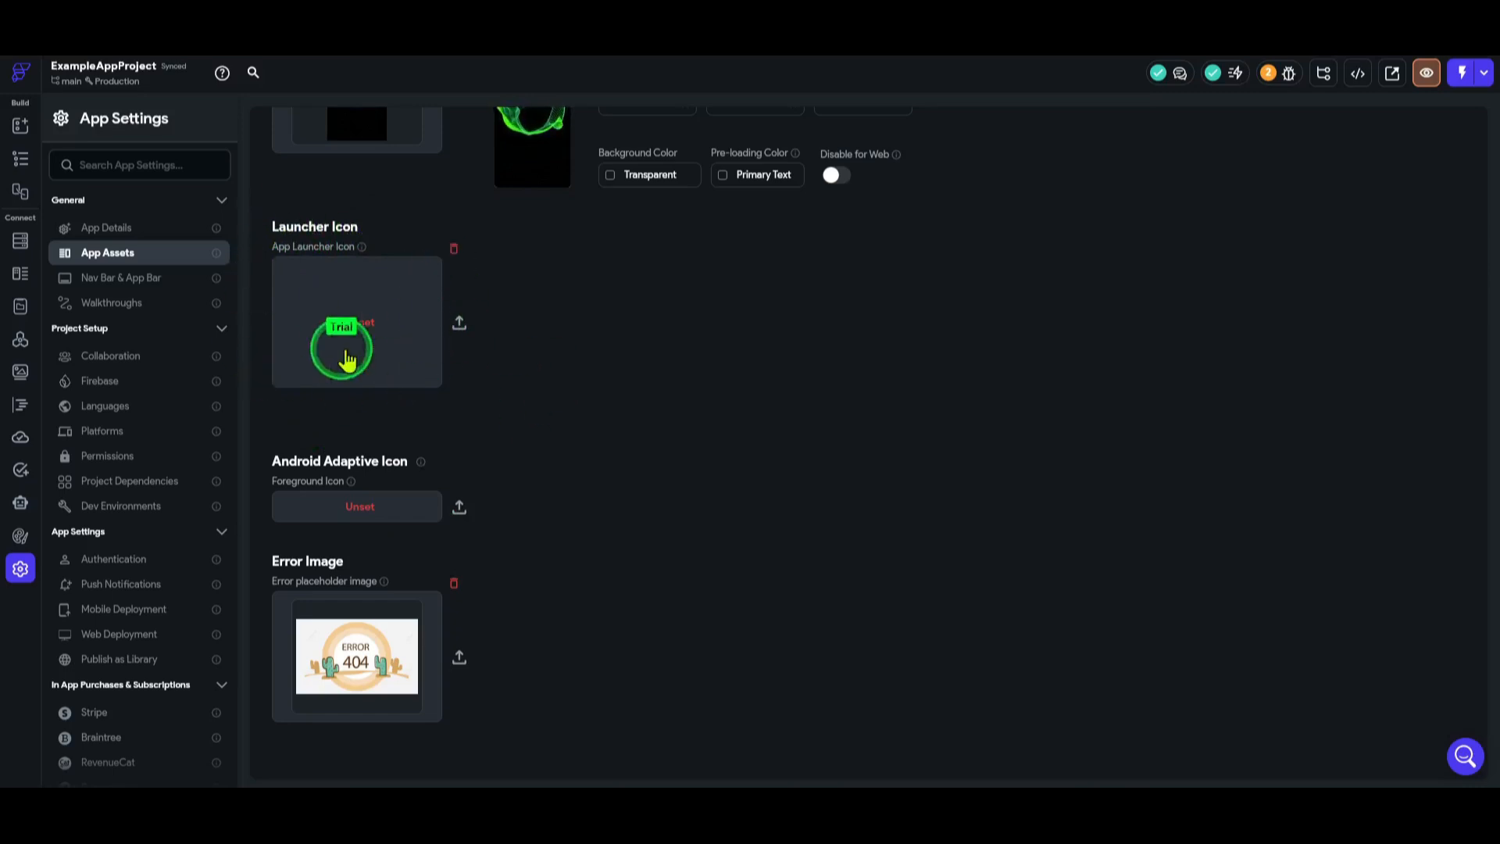
click(458, 319)
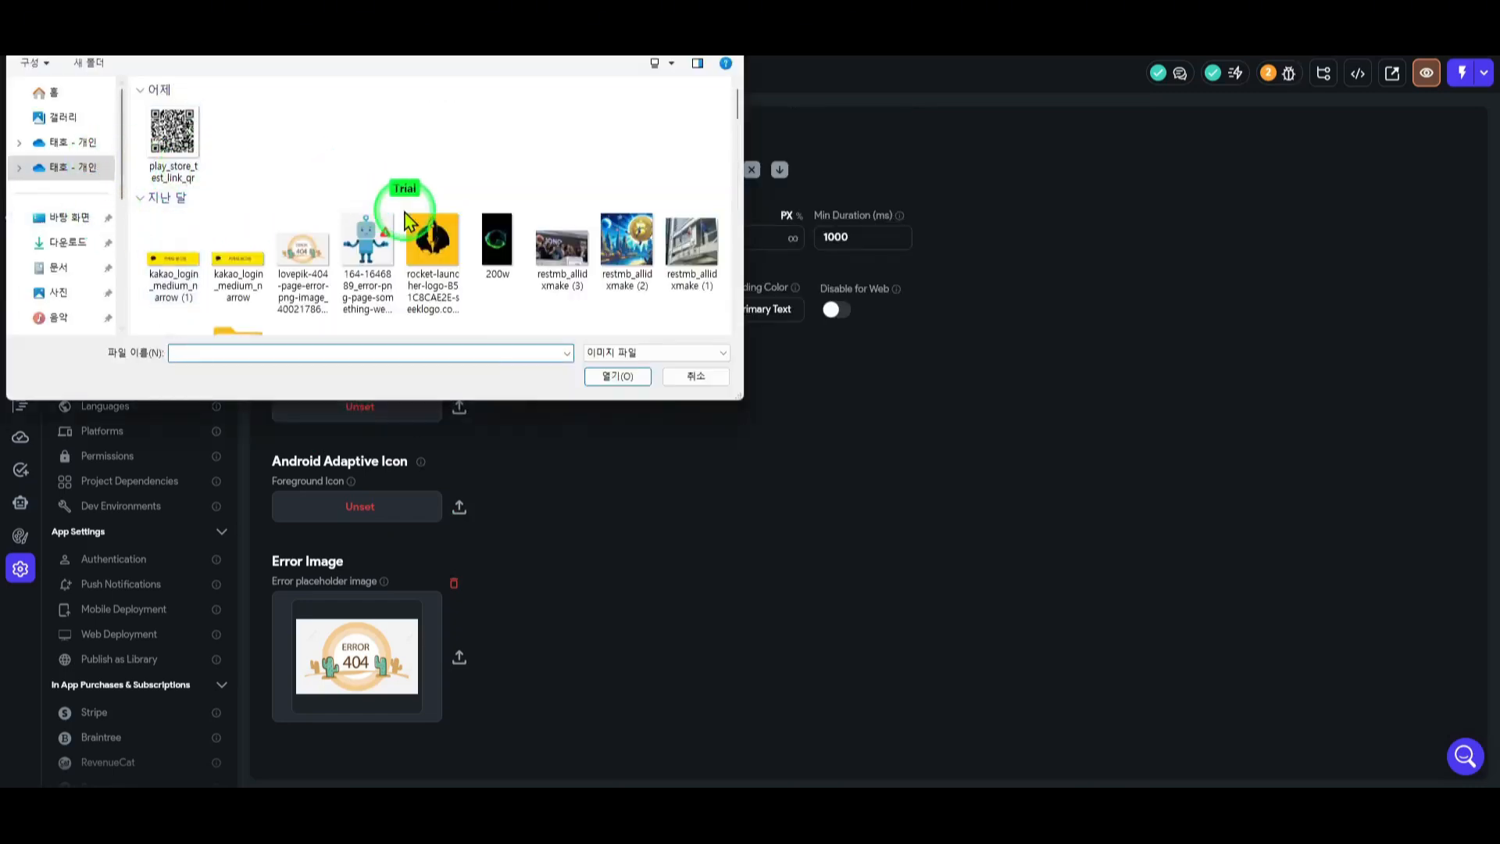
double_click(475, 283)
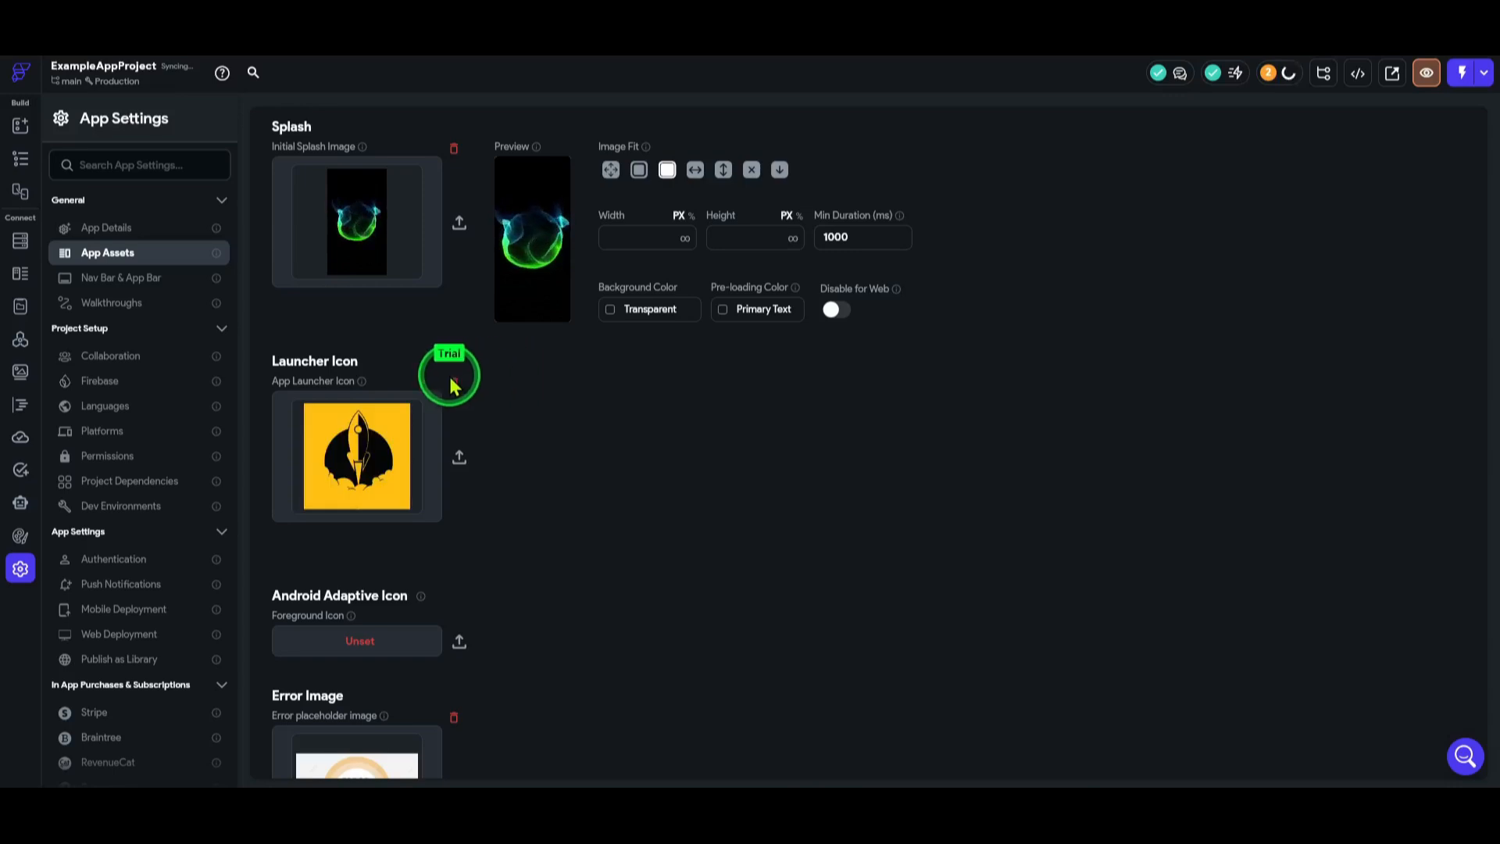
click(171, 617)
Refresh the Play Store build status until it reports publishing failed.
scroll(642, 586, down, 1)
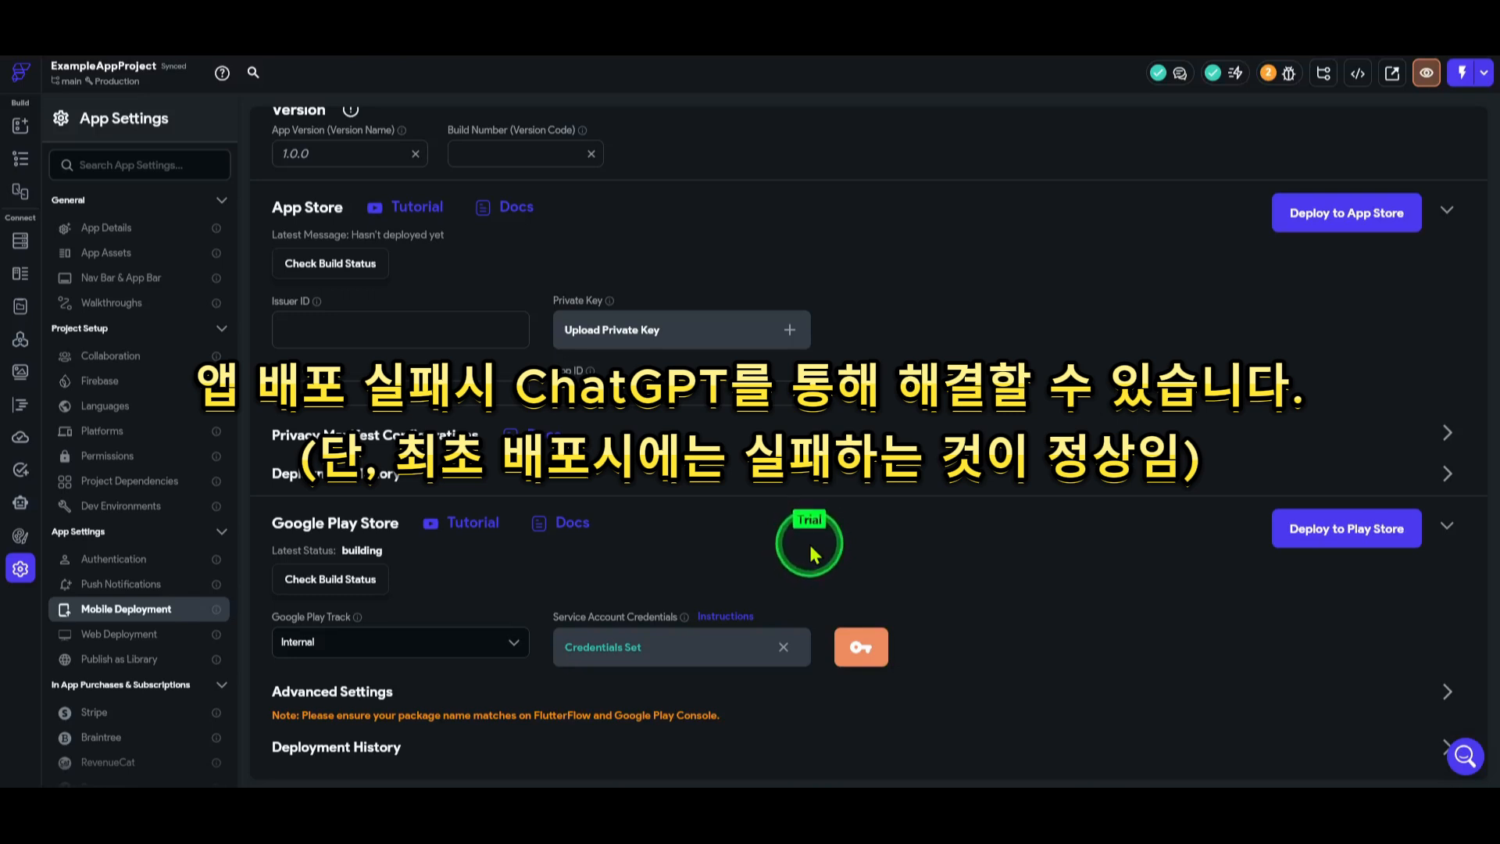
click(332, 579)
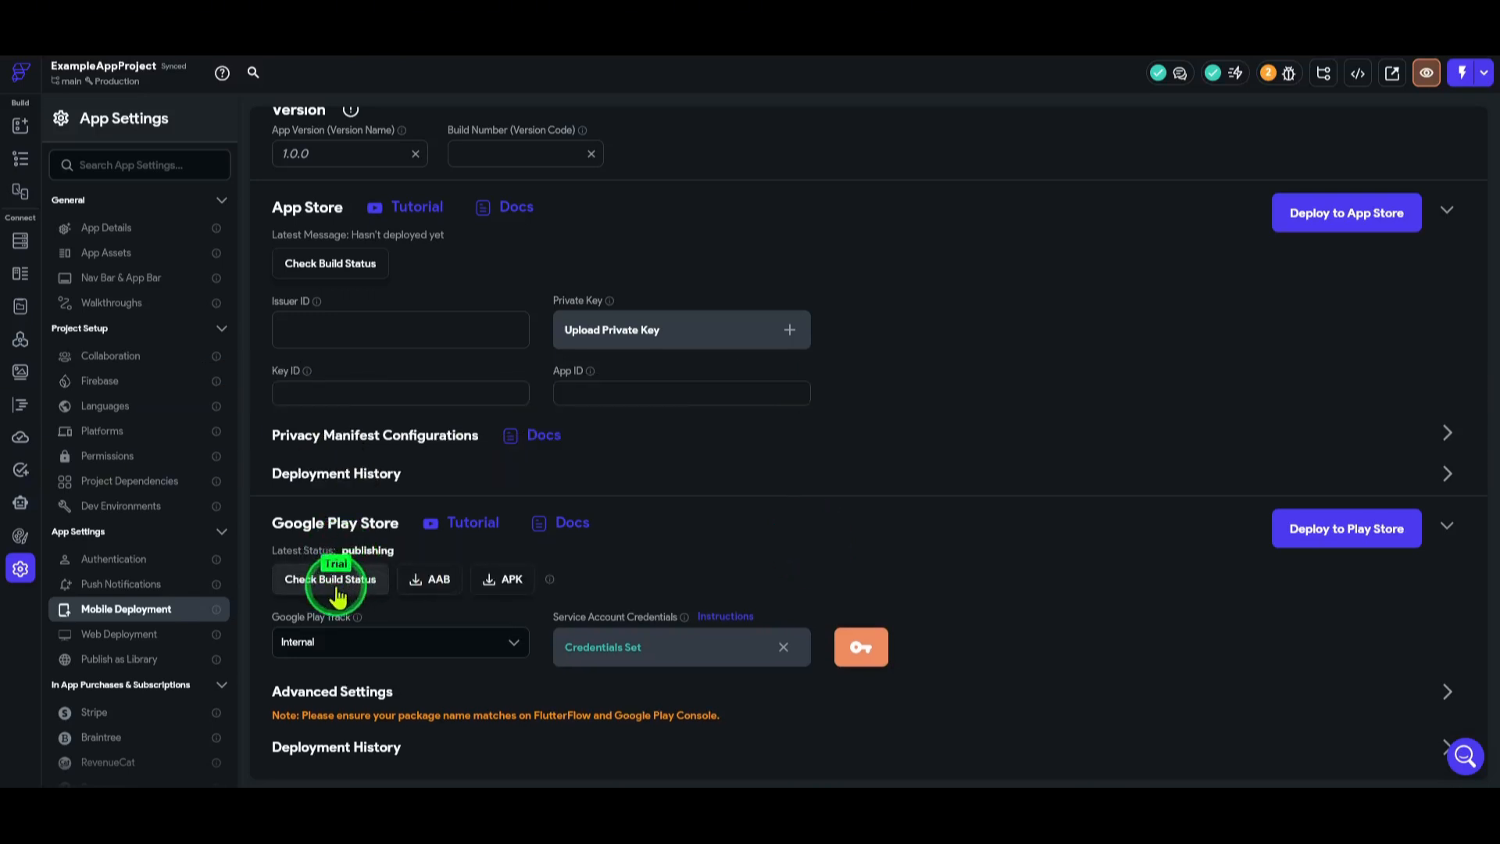
click(338, 594)
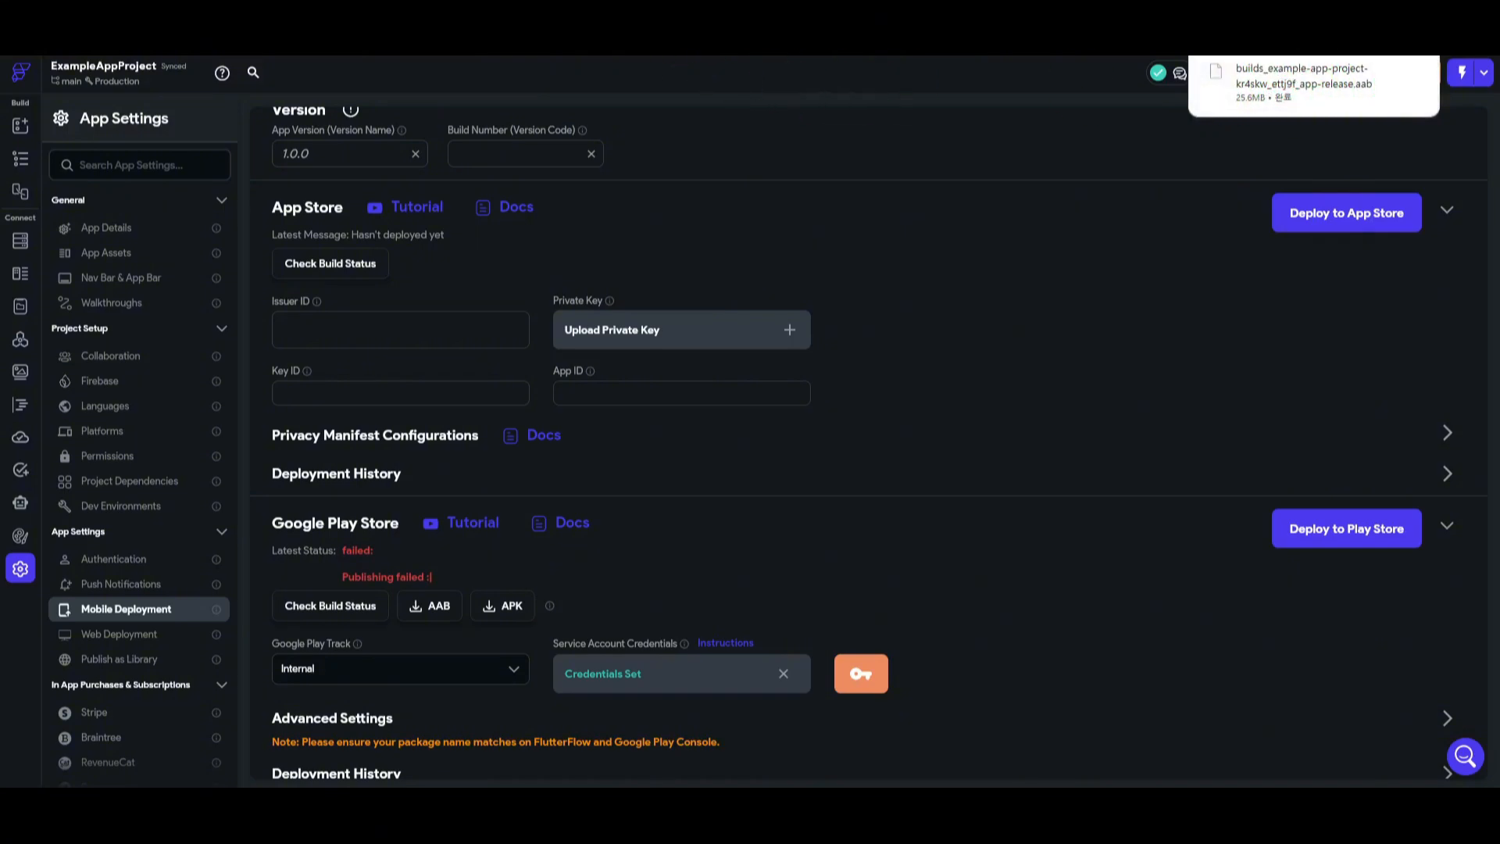
Navigate in Play Console to 더백인앱결제Test's 테스트 및 출시 > 테스트 > 내부 테스트 page.
click(625, 15)
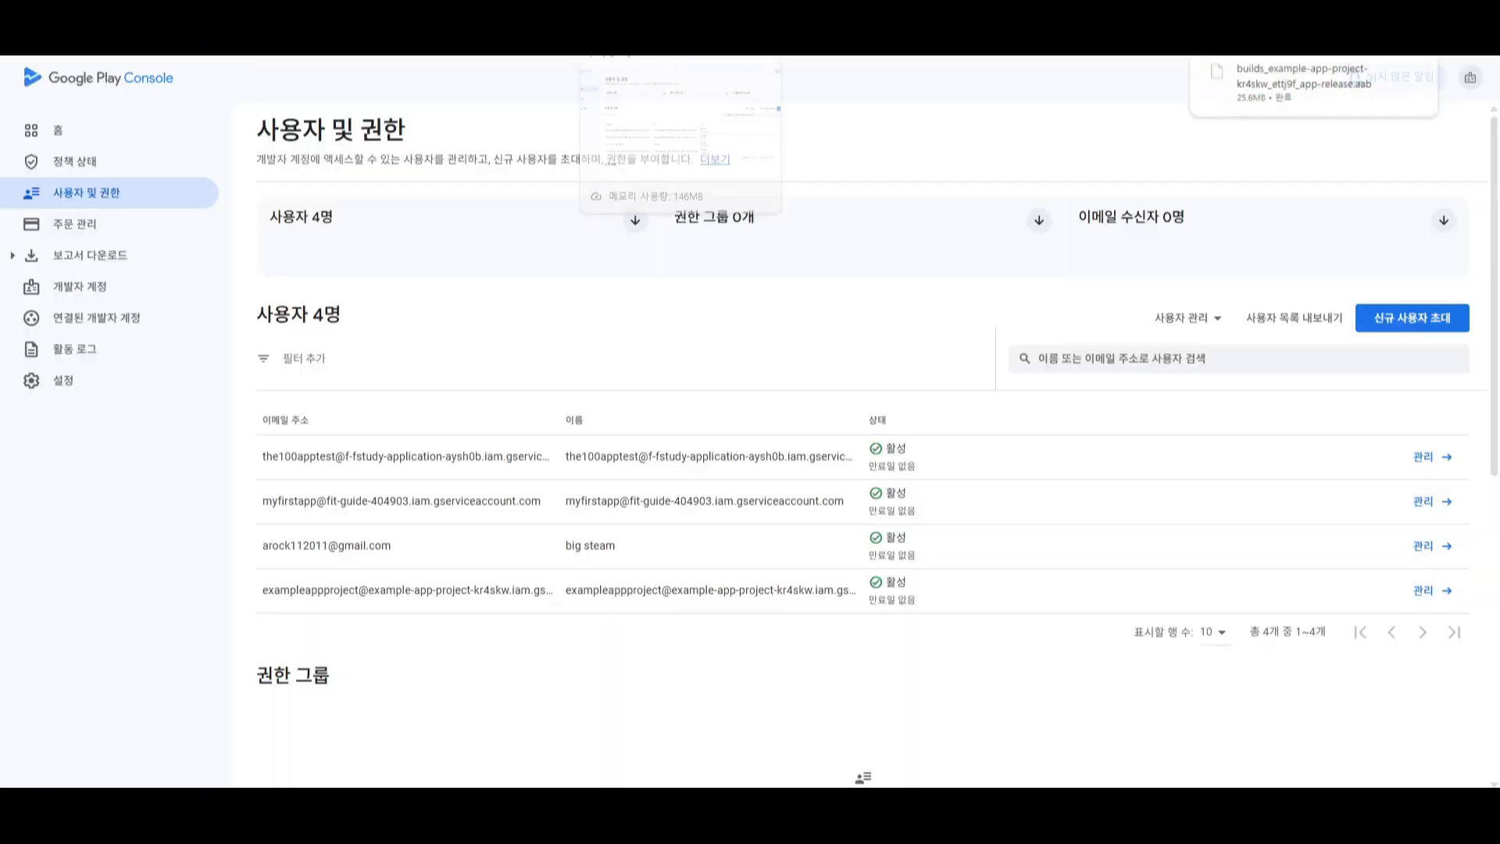
click(90, 137)
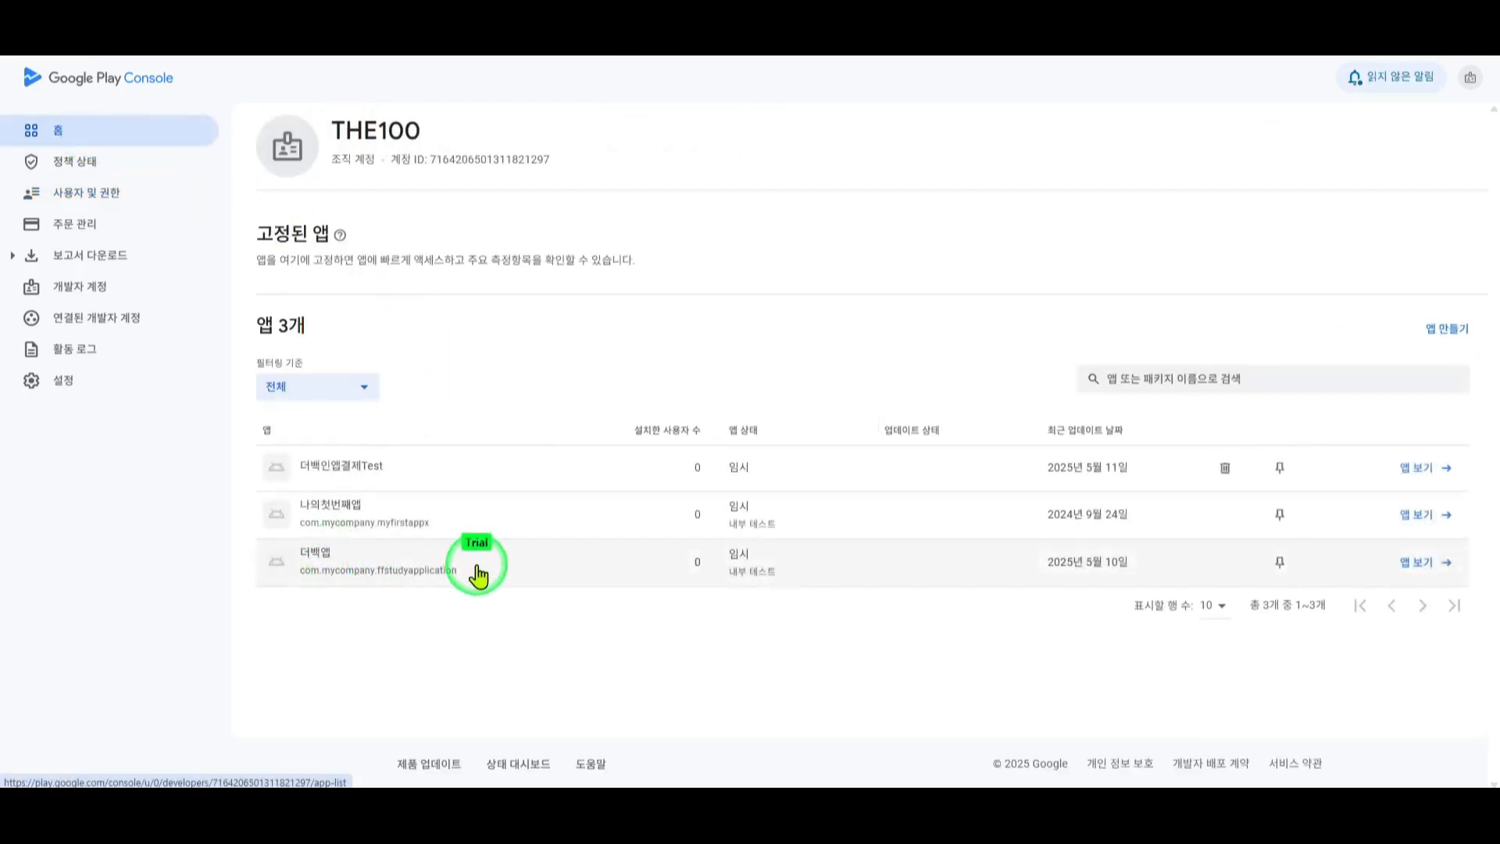
click(361, 478)
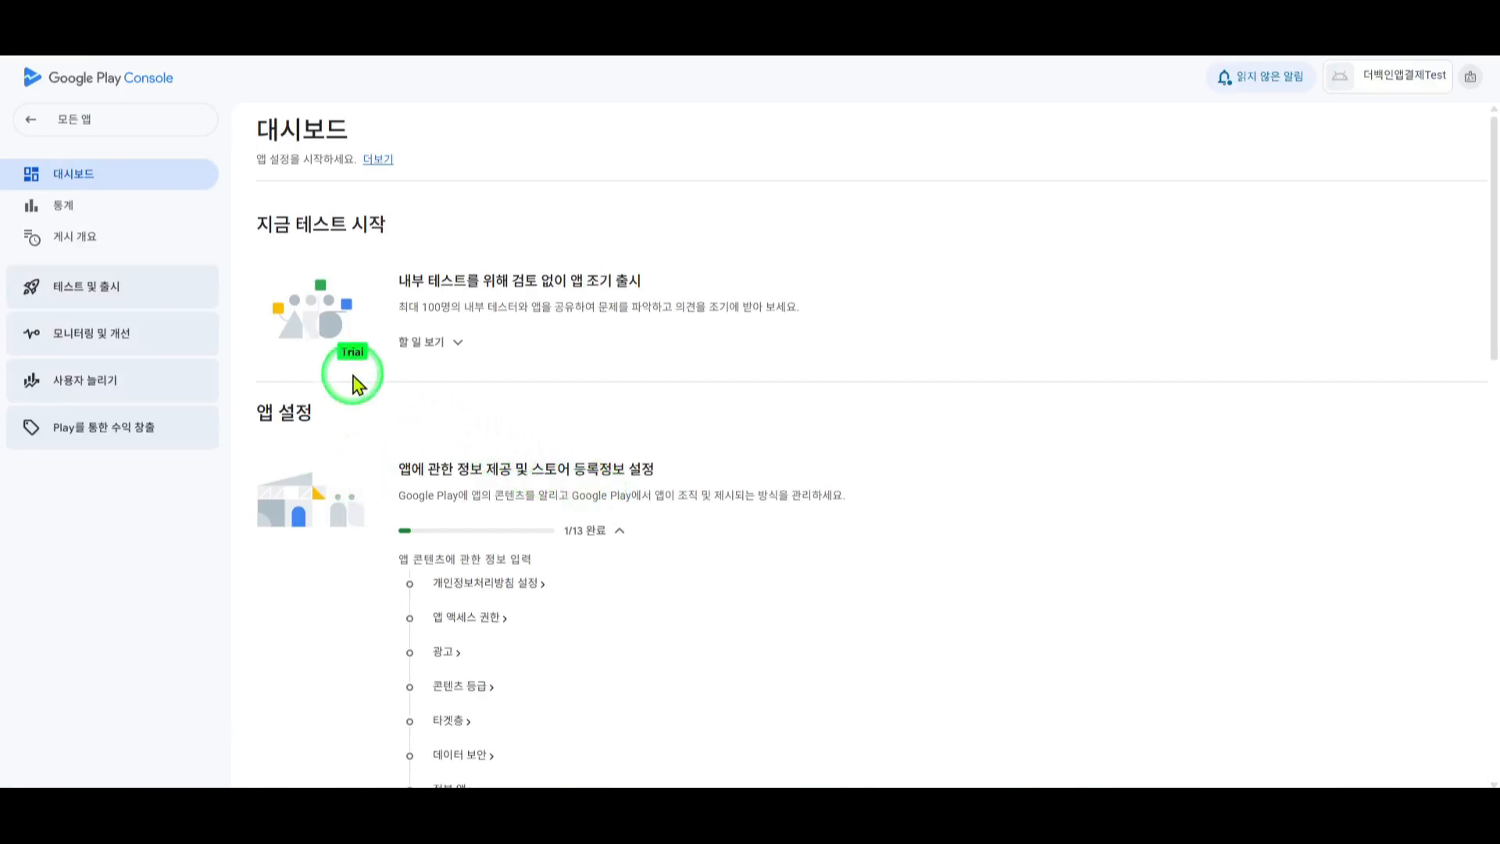
click(73, 299)
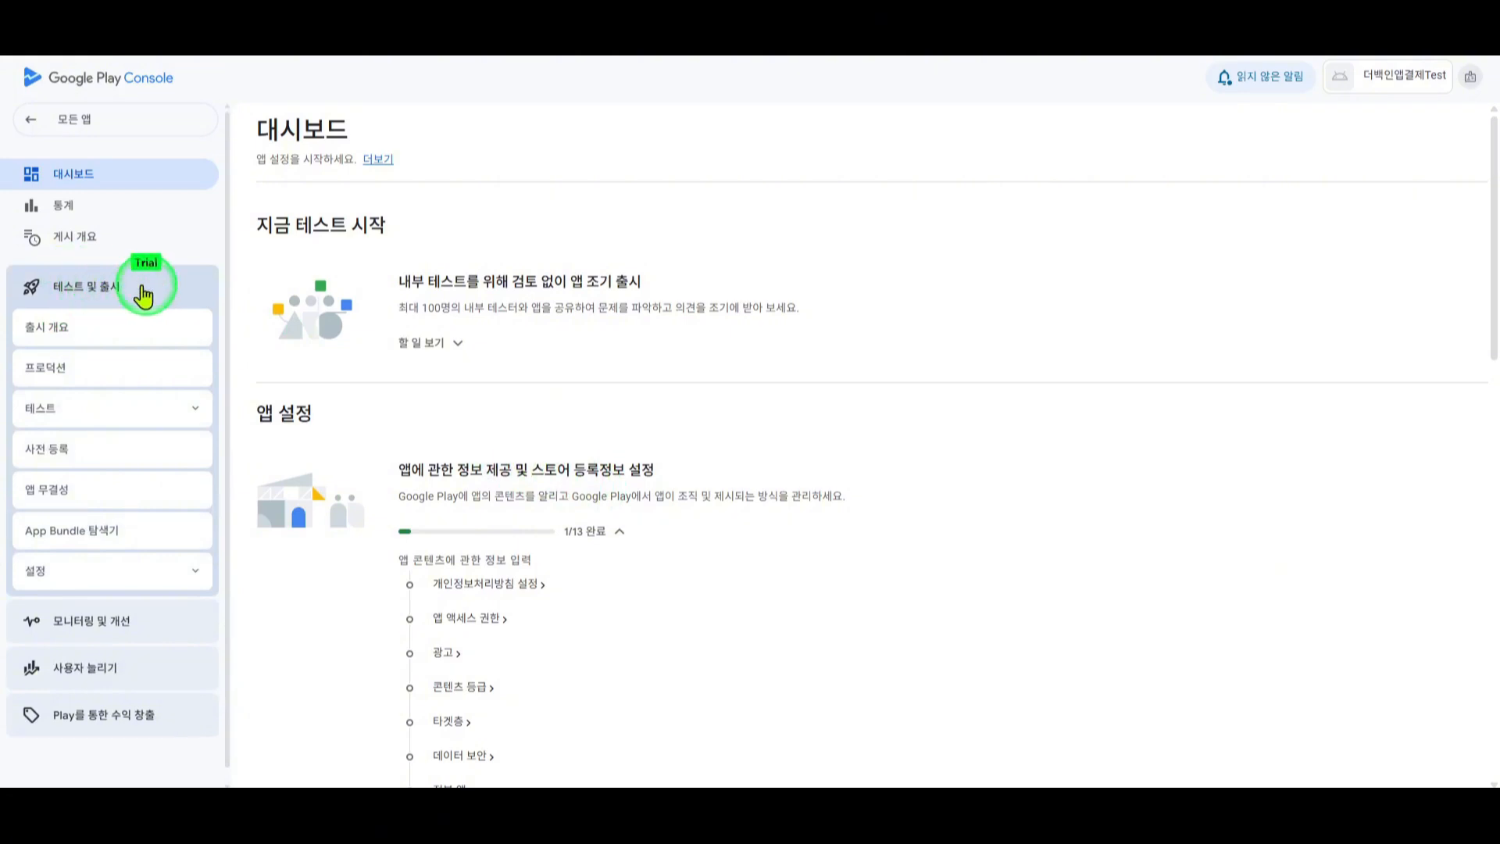
click(62, 418)
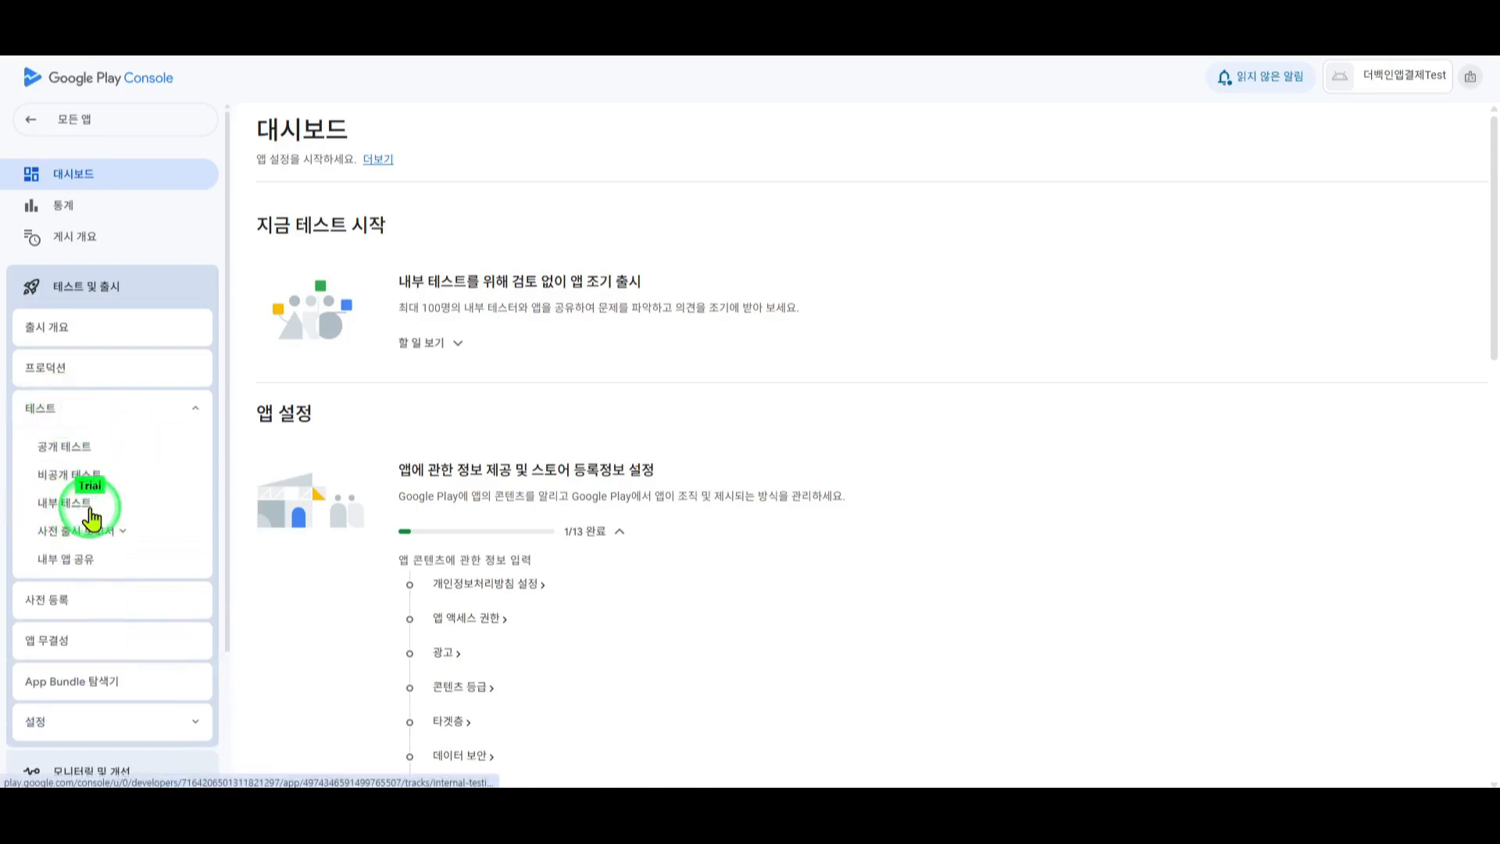
click(75, 502)
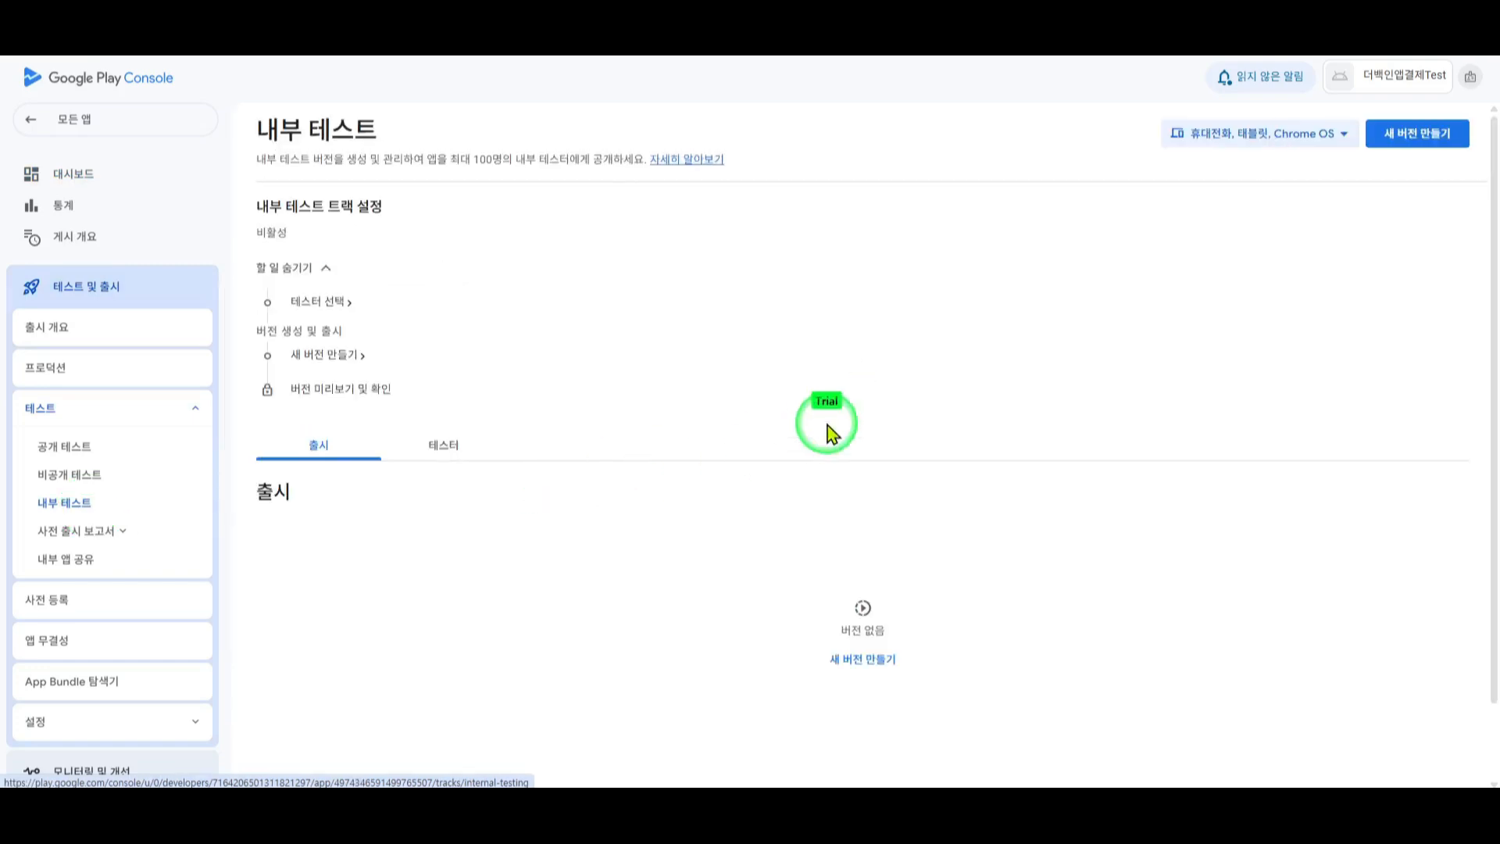
Create a new internal release and upload the built app-release .aab bundle.
click(1434, 139)
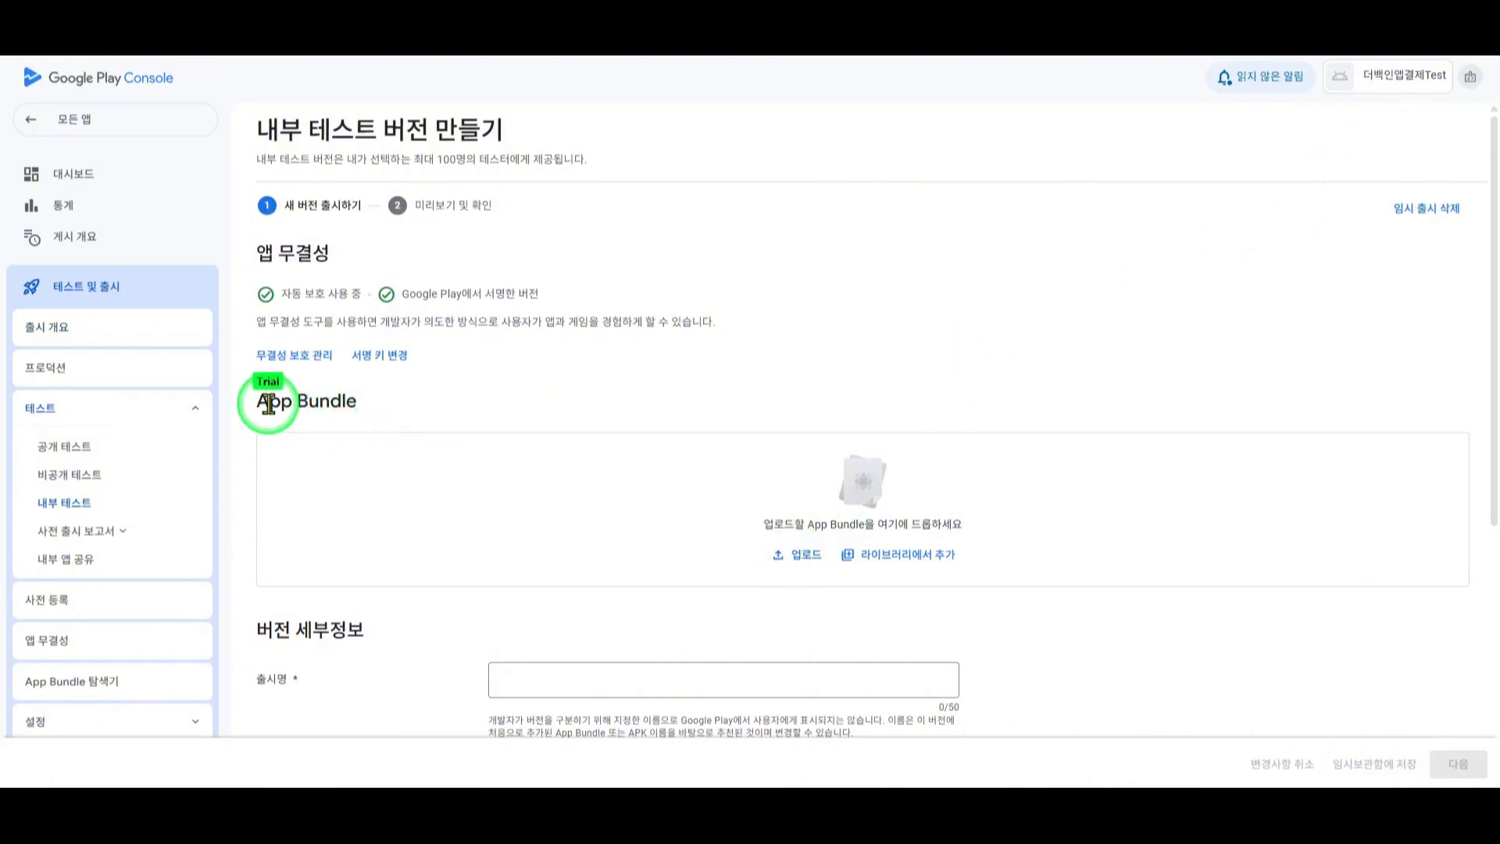
click(813, 558)
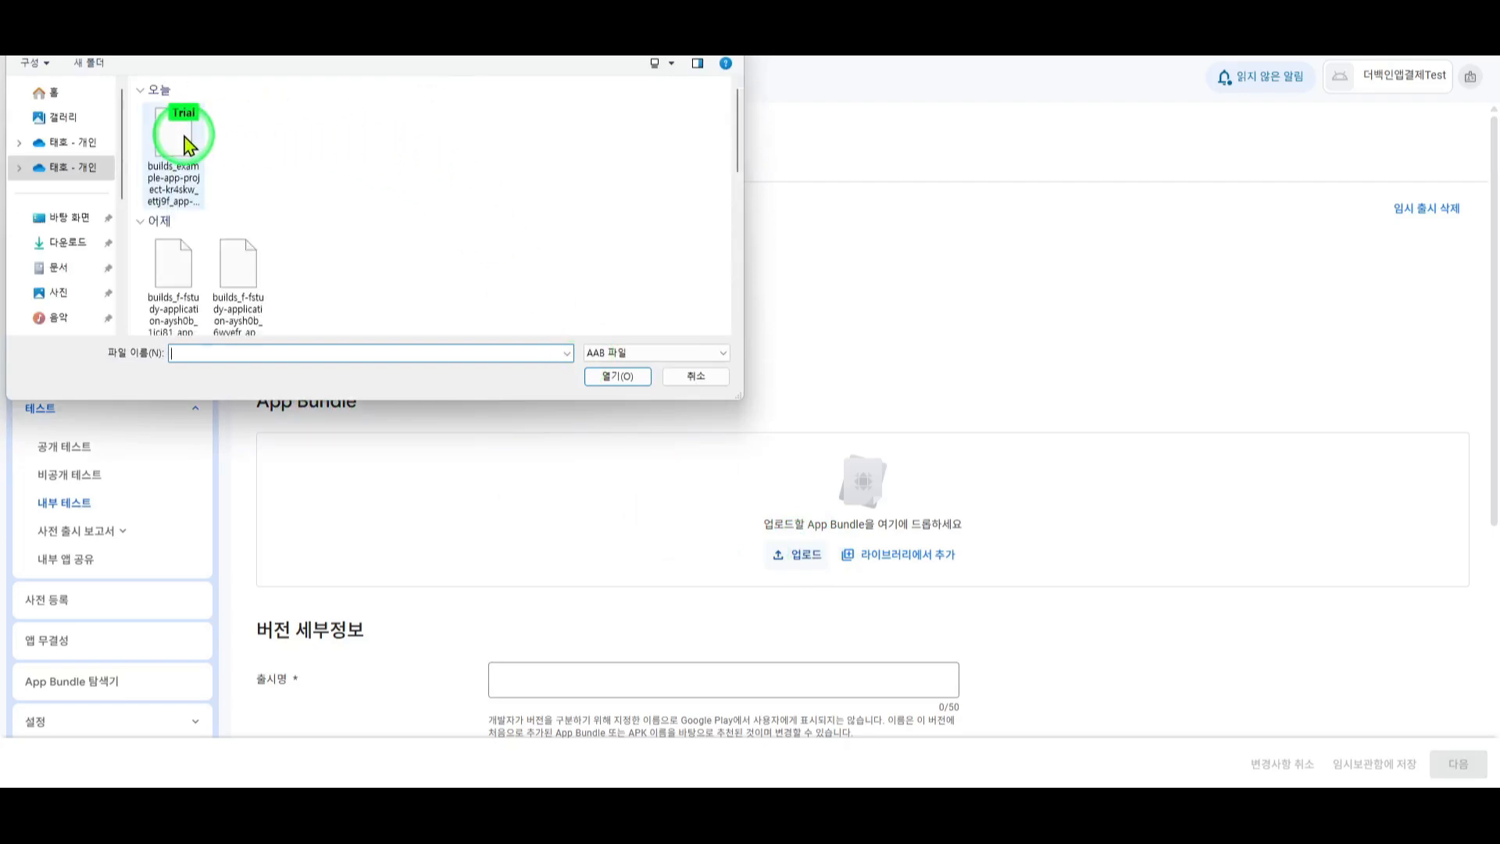
click(184, 135)
click(185, 134)
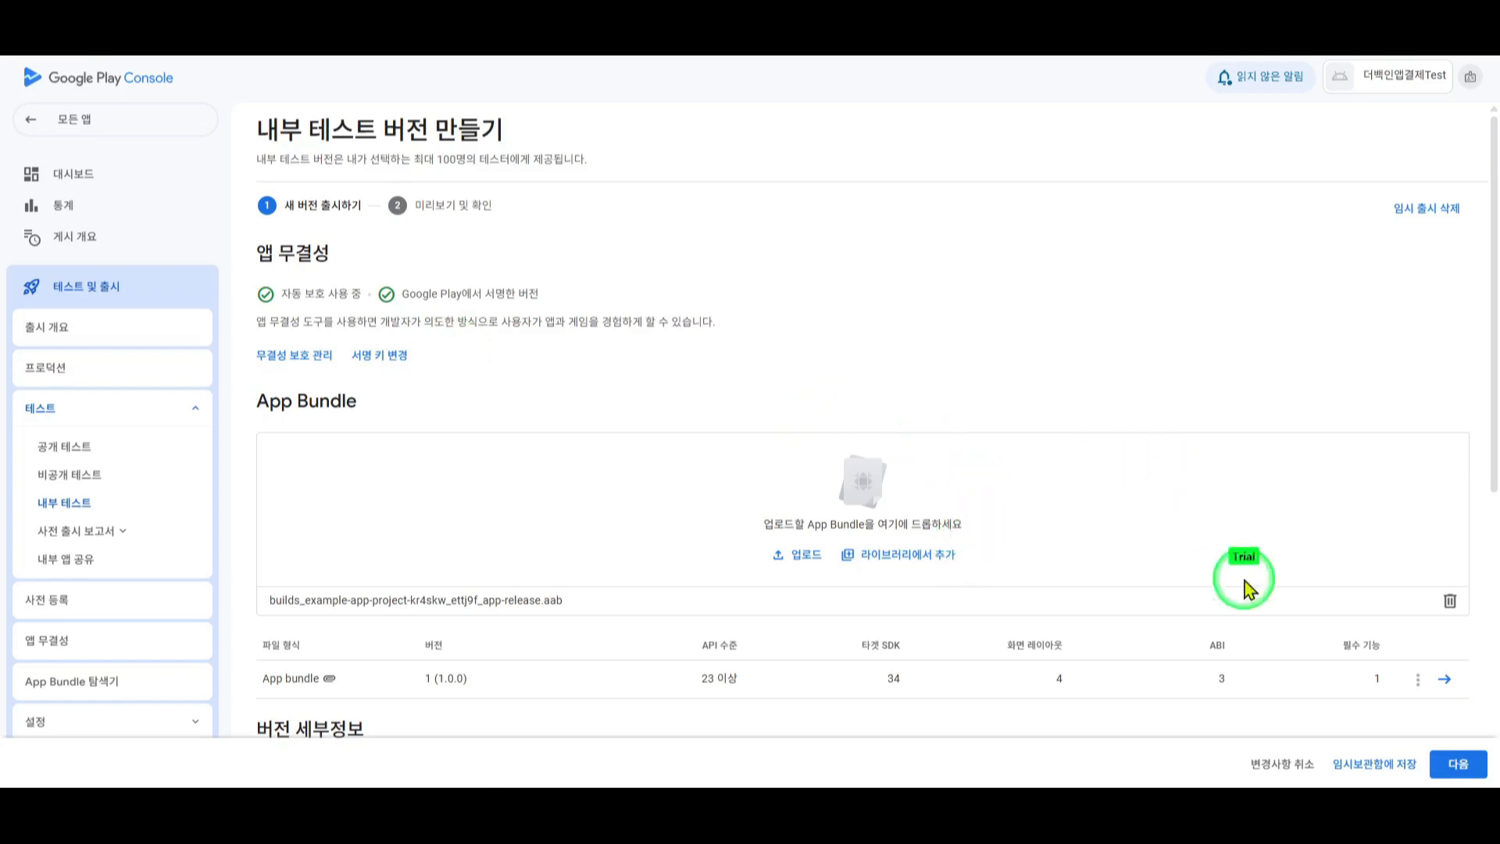
Review and confirm 저장 및 출시 to roll out release 1 (1.0.0).
click(1456, 766)
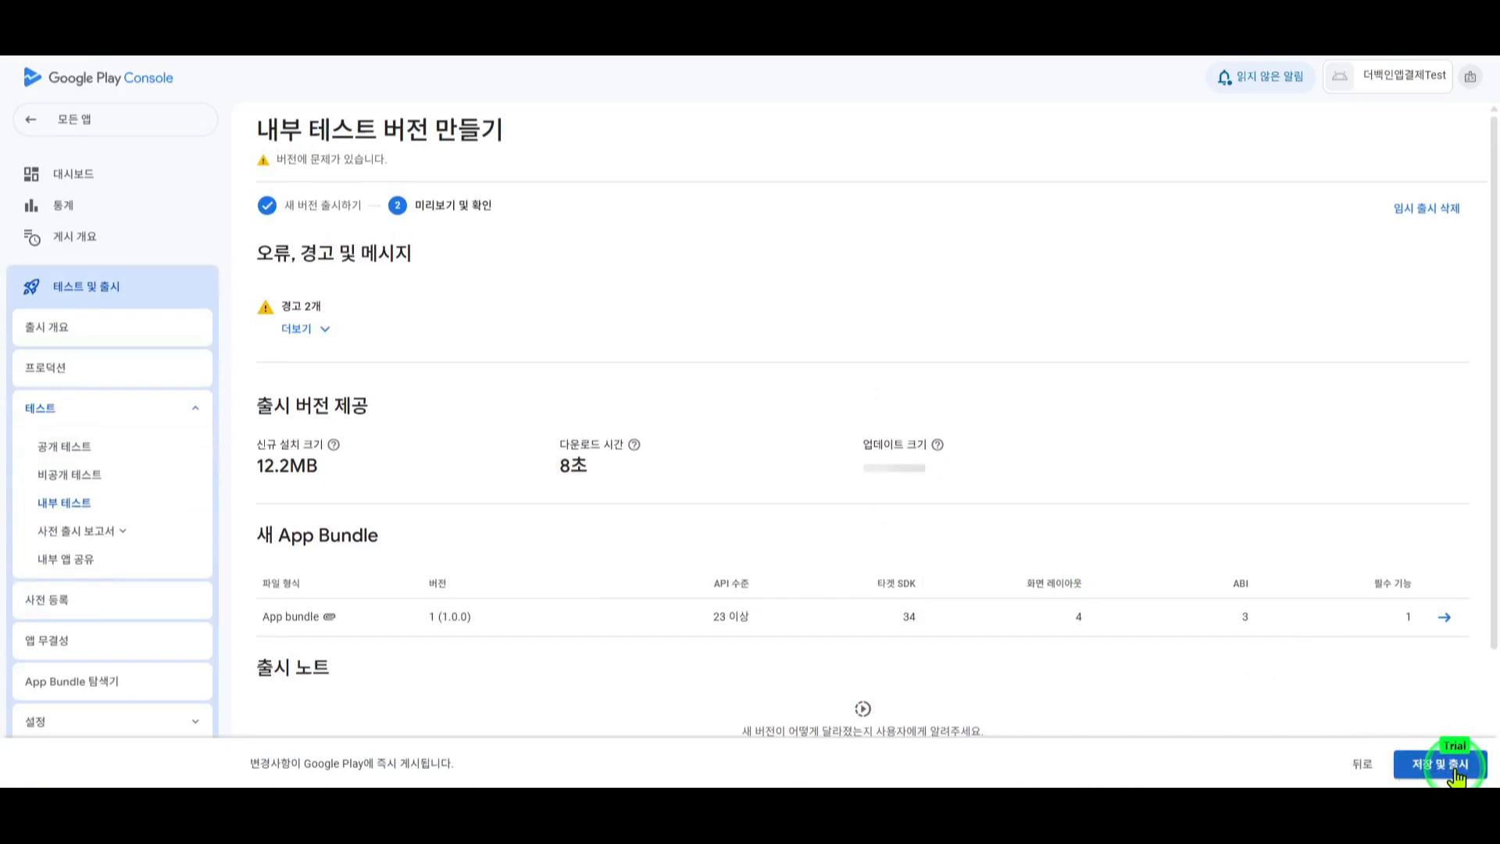
click(1454, 771)
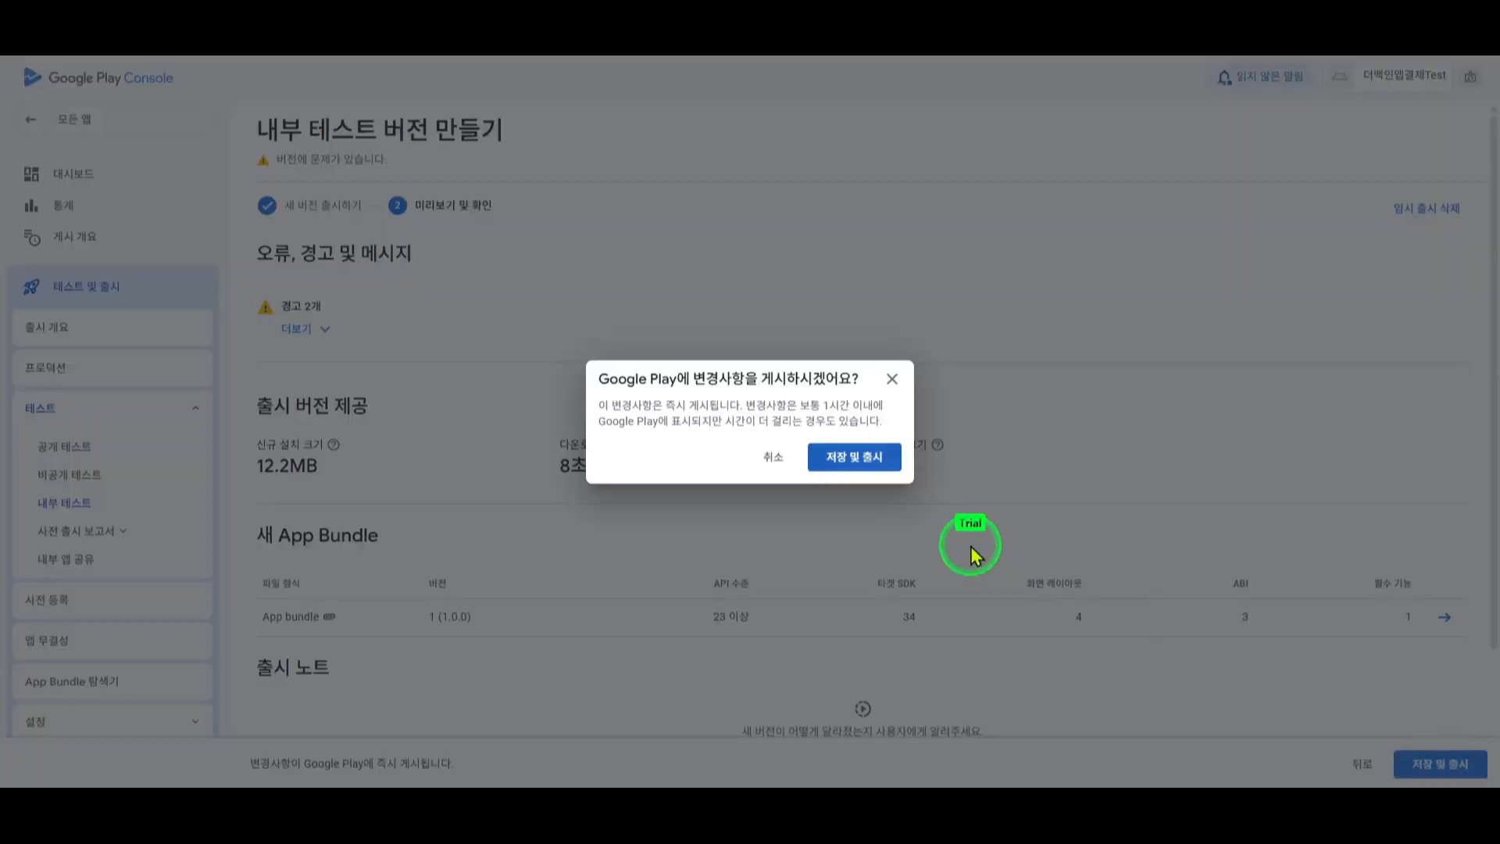
click(869, 461)
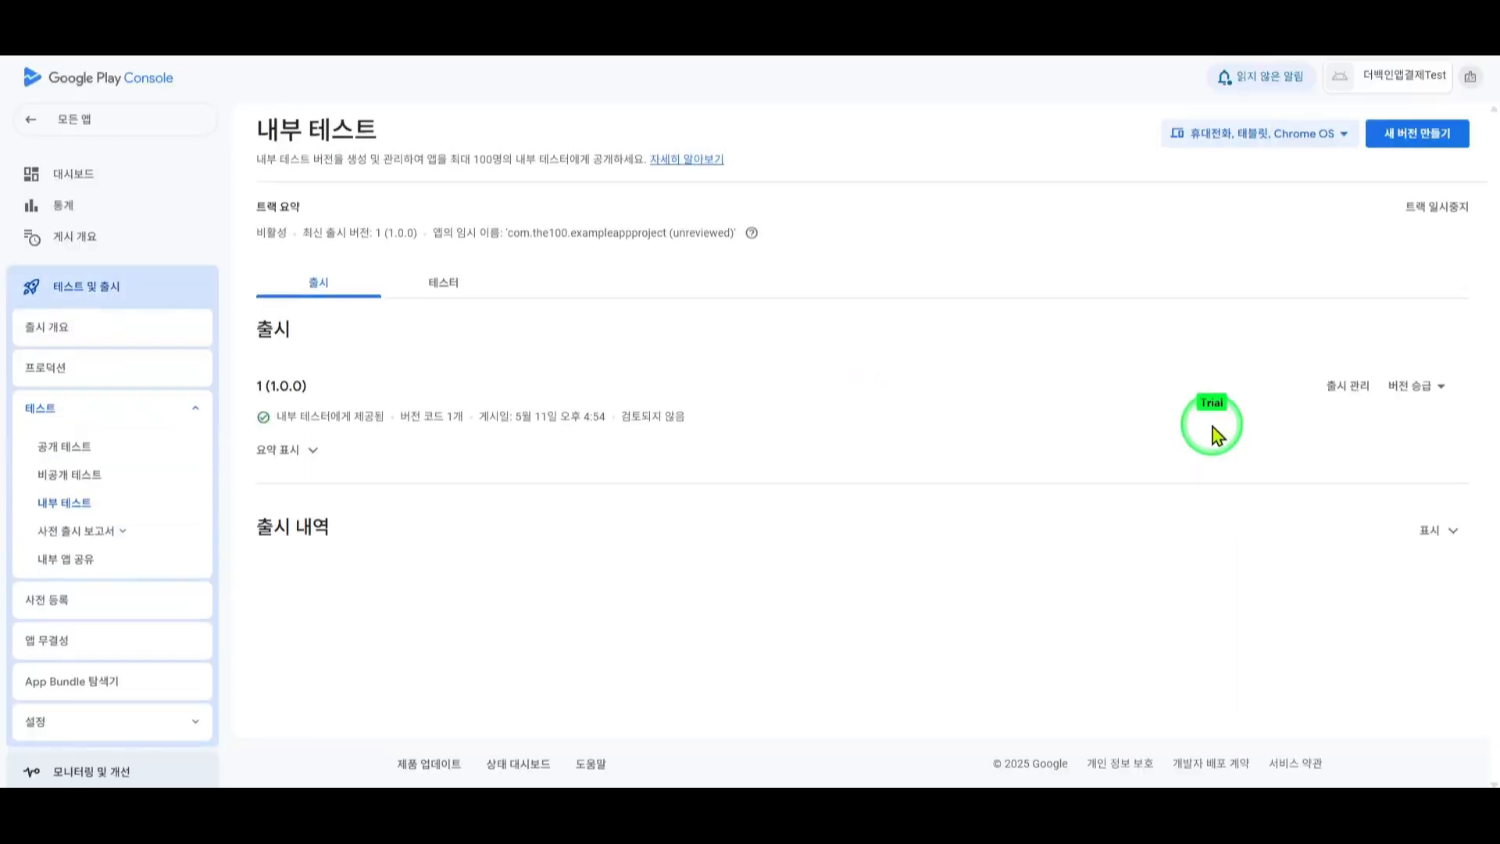
Point out the published release name 1 (1.0.0) and its status details.
double_click(266, 385)
click(285, 385)
drag(267, 385, 636, 429)
click(351, 388)
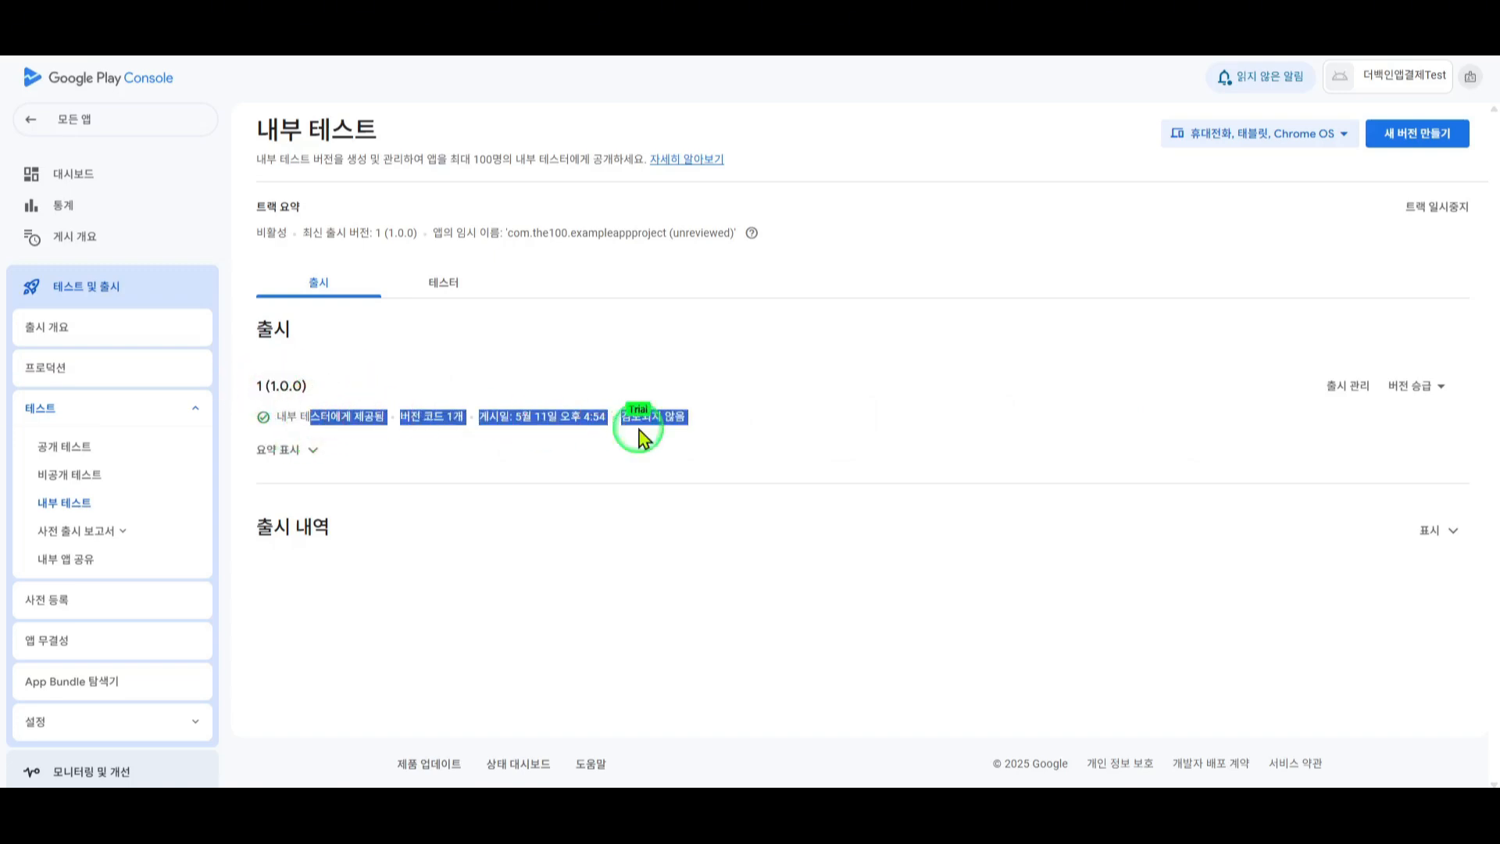
click(640, 430)
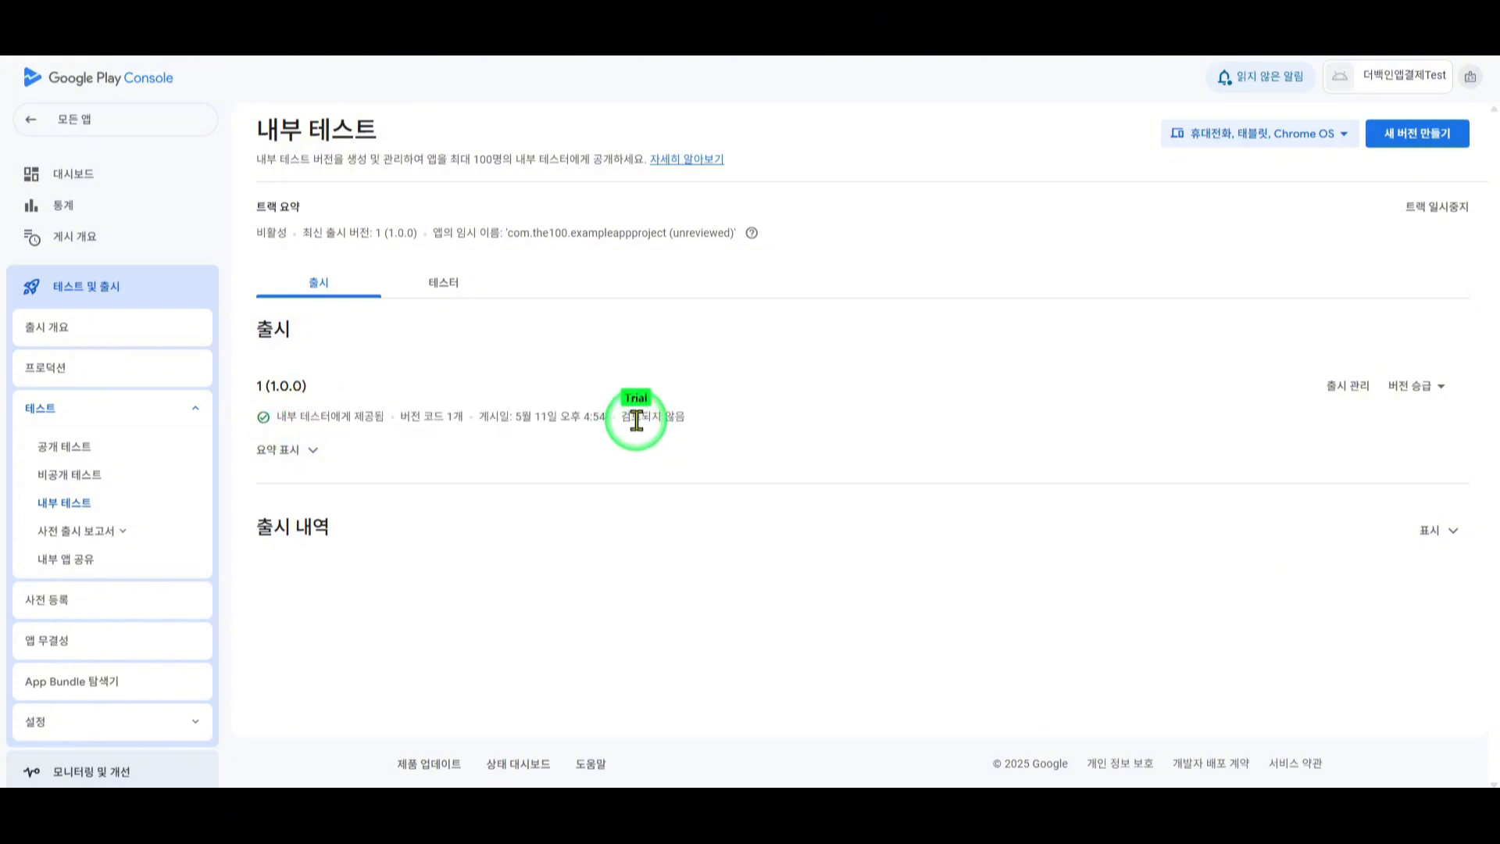